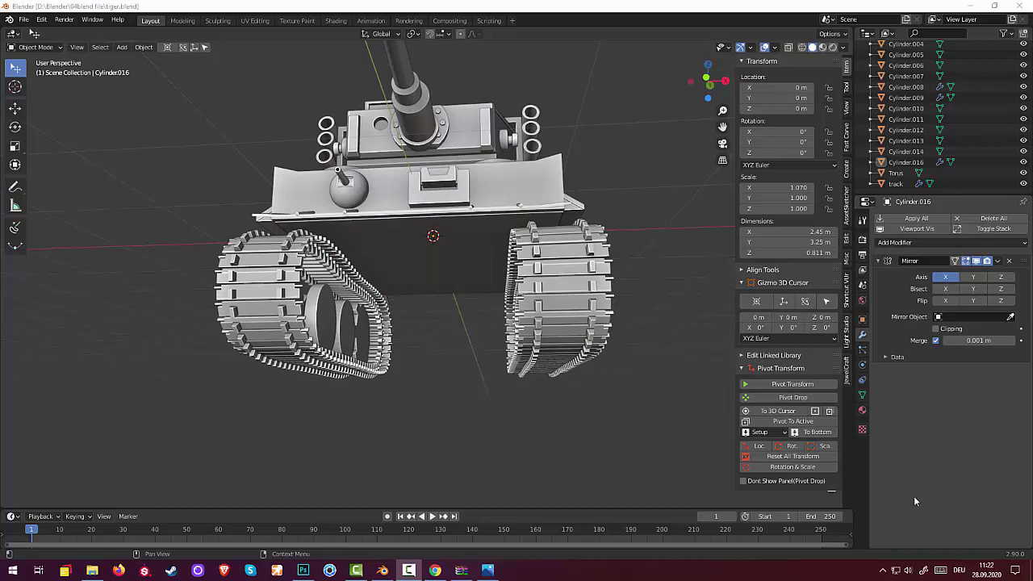
# - Orbit to a higher three-quarter view and bring up the Shift+A Add > Mesh submenu
pyautogui.moveTo(630, 311)
pyautogui.mouseDown(button='middle')
pyautogui.moveTo(585, 373)
pyautogui.moveTo(619, 318)
pyautogui.mouseUp(button='middle')
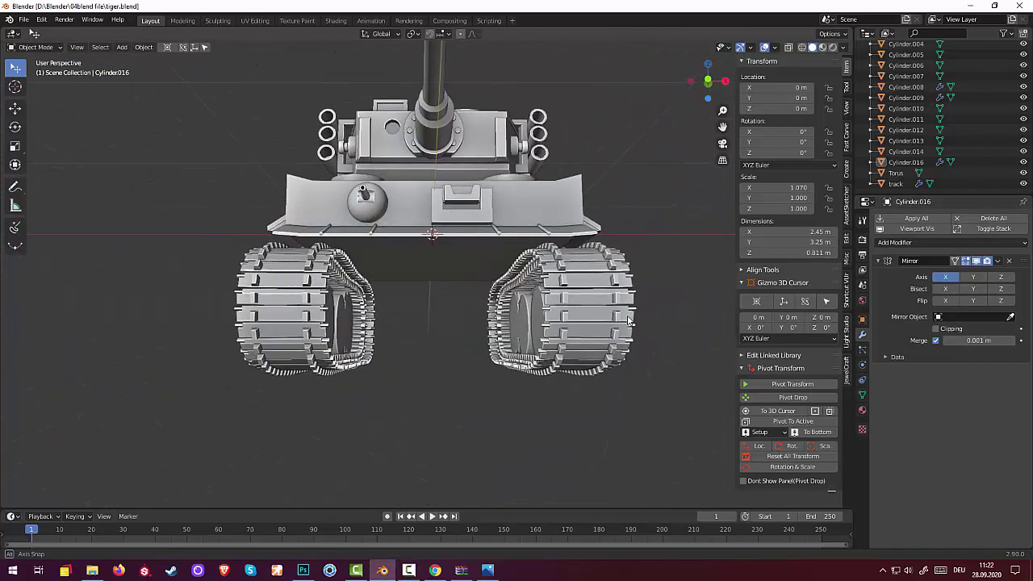
pyautogui.hotkey('shift', 'a')
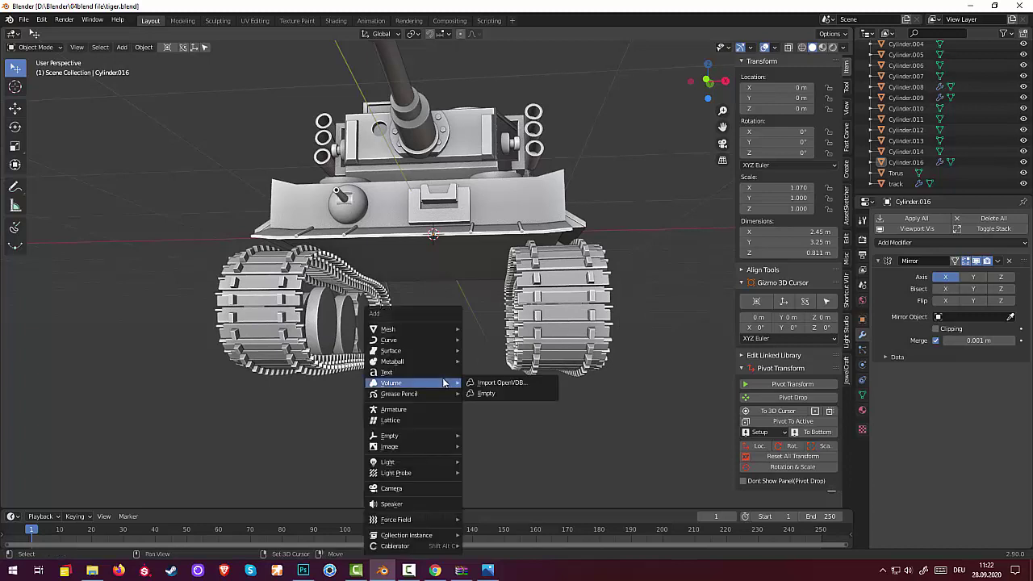
pyautogui.moveTo(388, 329)
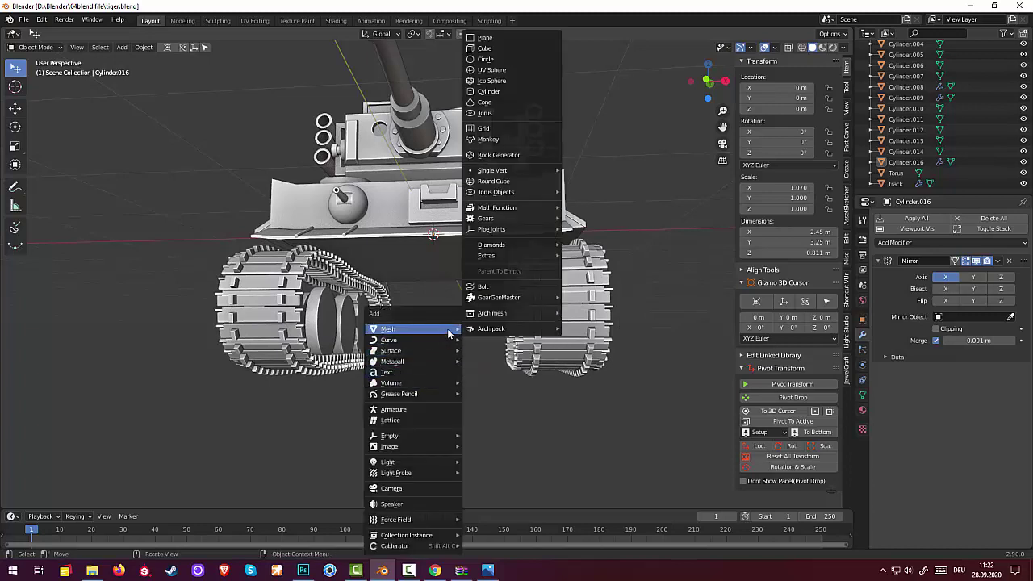
# - Add a cube and flatten it along Z
pyautogui.click(495, 49)
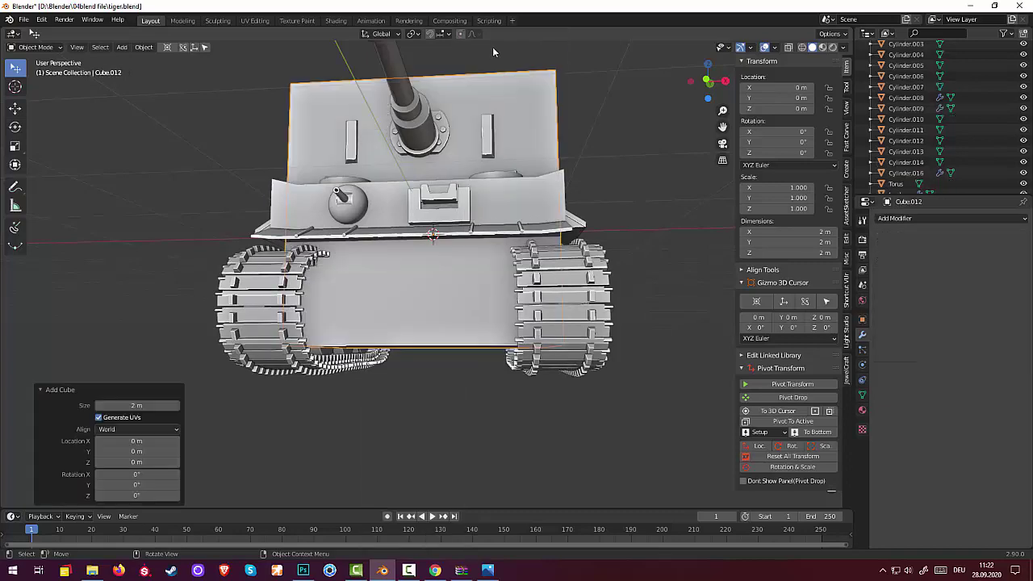
pyautogui.moveTo(540, 120); pyautogui.dragTo(534, 73, button='middle')
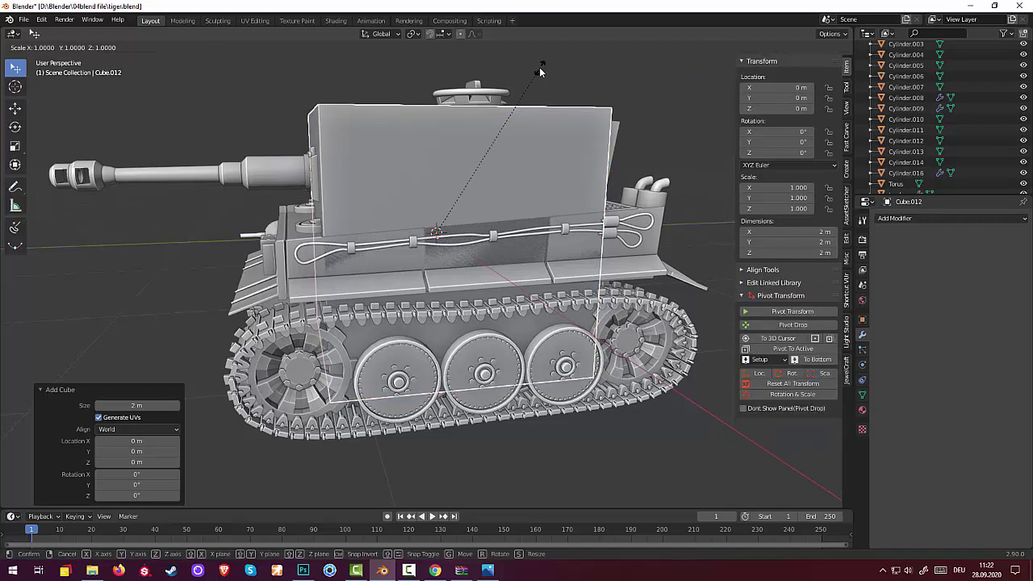
pyautogui.press('s')
pyautogui.press('z')
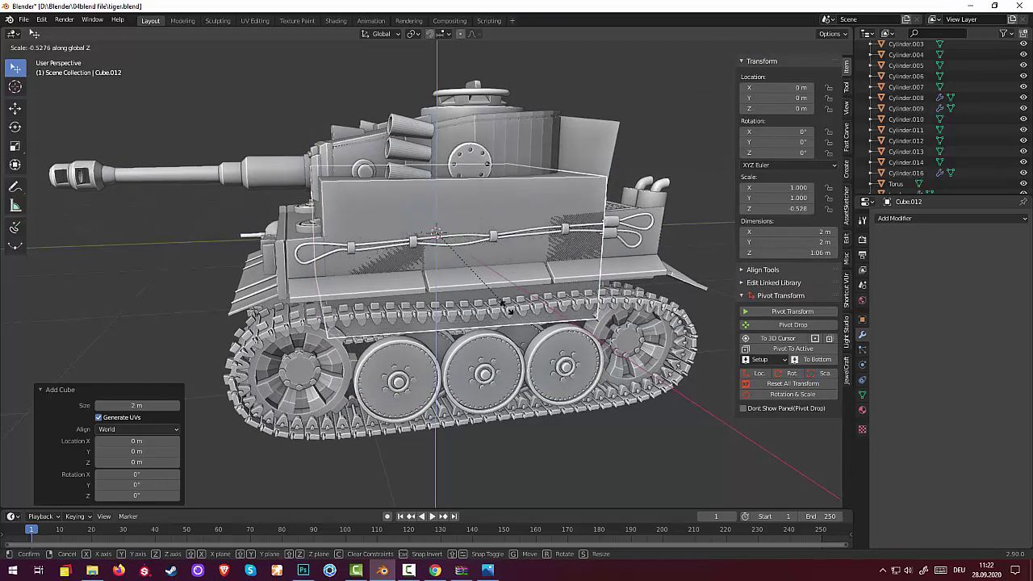
pyautogui.click(528, 237)
pyautogui.moveTo(528, 236); pyautogui.dragTo(626, 227, button='middle')
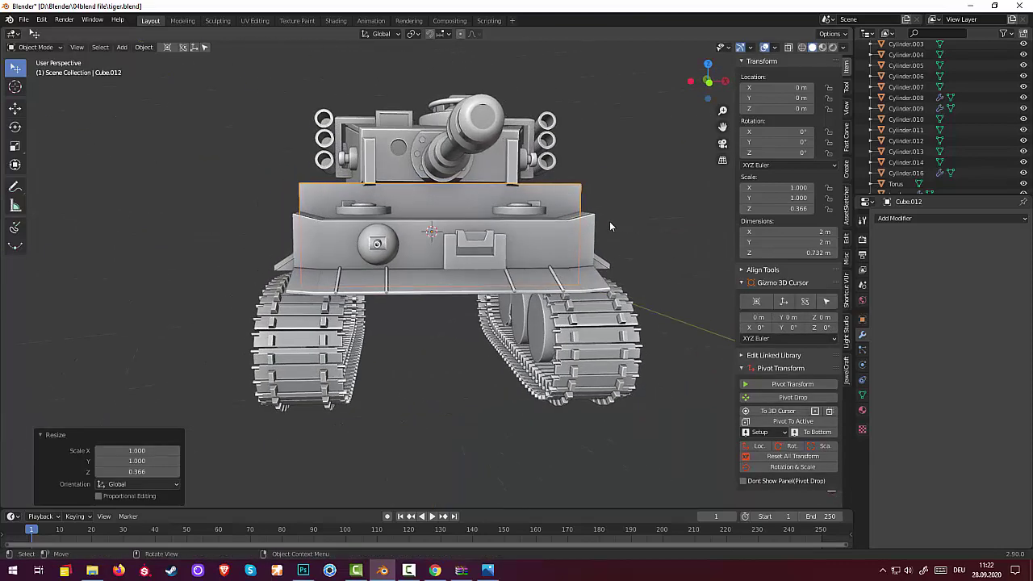
# - Lower the box to Z -0.758 m and narrow it along X between the tracks
pyautogui.press('g')
pyautogui.press('z')
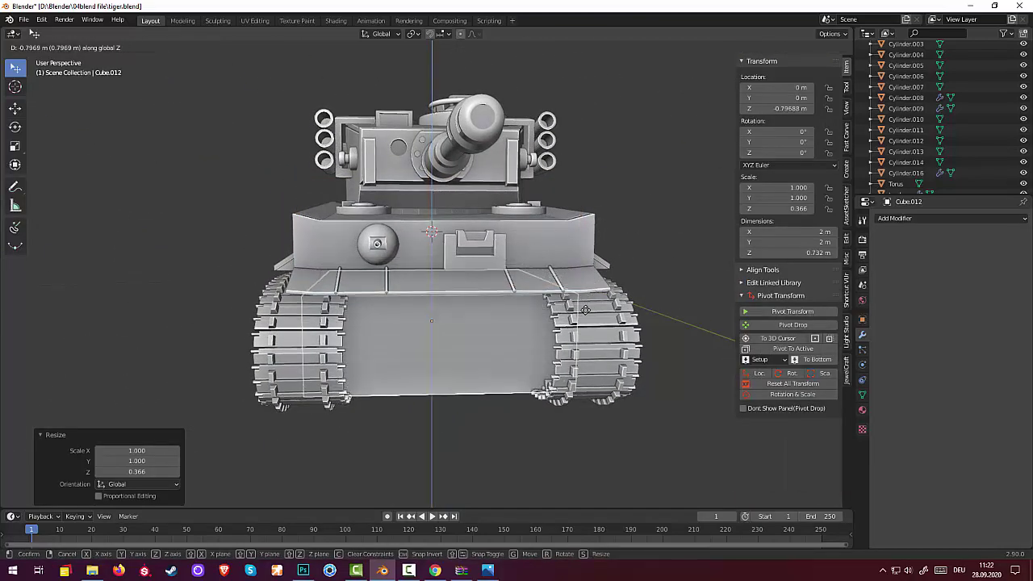
pyautogui.click(583, 311)
pyautogui.moveTo(633, 264)
pyautogui.mouseDown(button='middle')
pyautogui.moveTo(633, 244)
pyautogui.moveTo(570, 248)
pyautogui.moveTo(658, 281)
pyautogui.moveTo(647, 274)
pyautogui.mouseUp(button='middle')
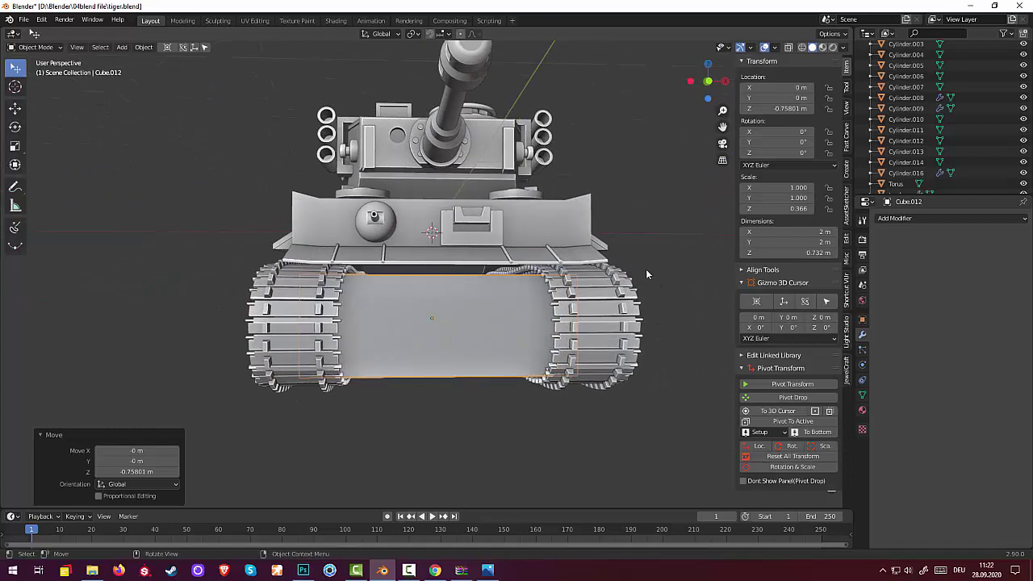
pyautogui.press('s')
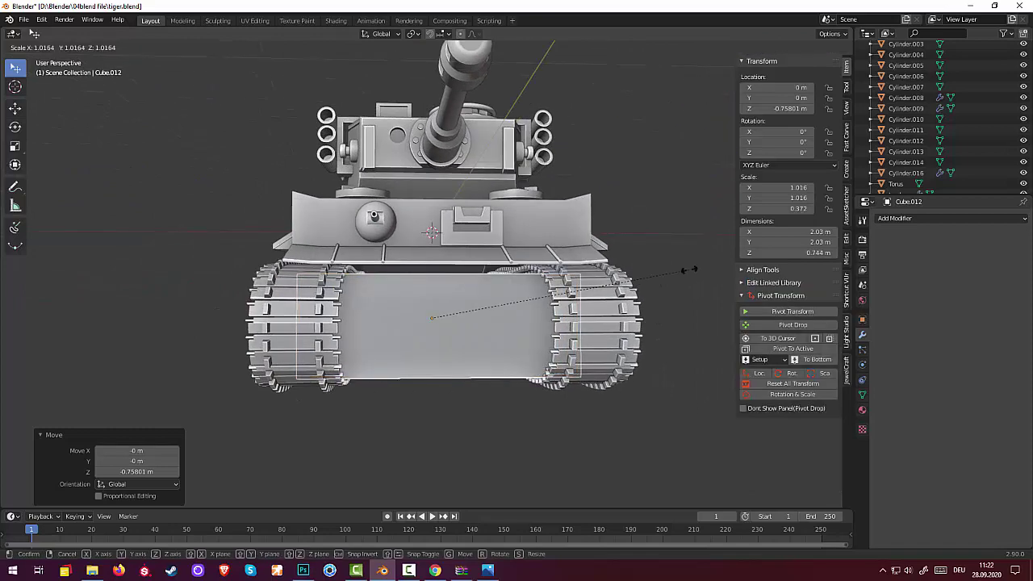
pyautogui.press('x')
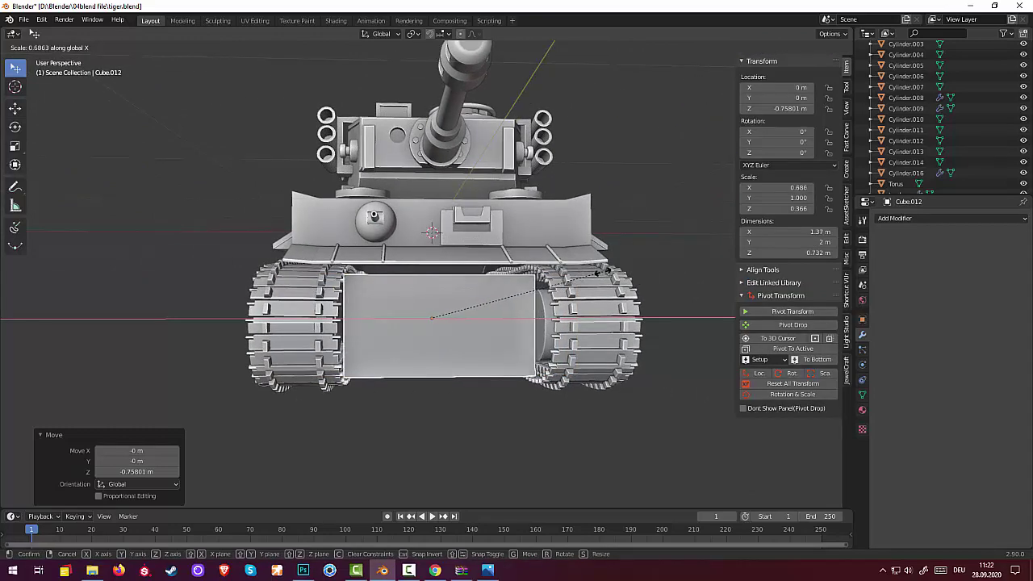
pyautogui.click(600, 276)
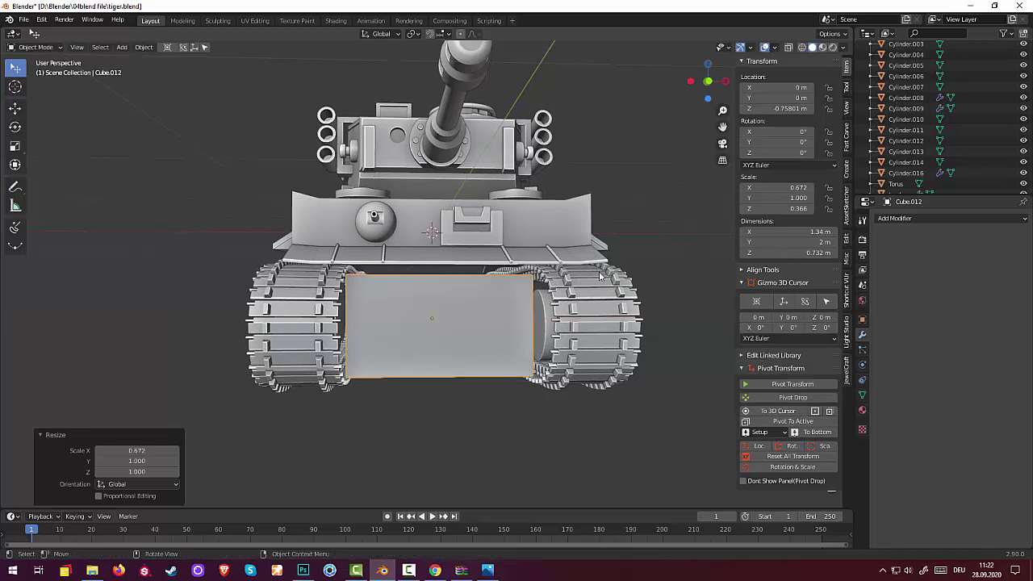
# - In front orthographic view, scale the plate to 1.28 m wide and raise it to Z -0.683 m
pyautogui.moveTo(599, 277); pyautogui.dragTo(599, 277, button='middle')
pyautogui.press('KP_1')
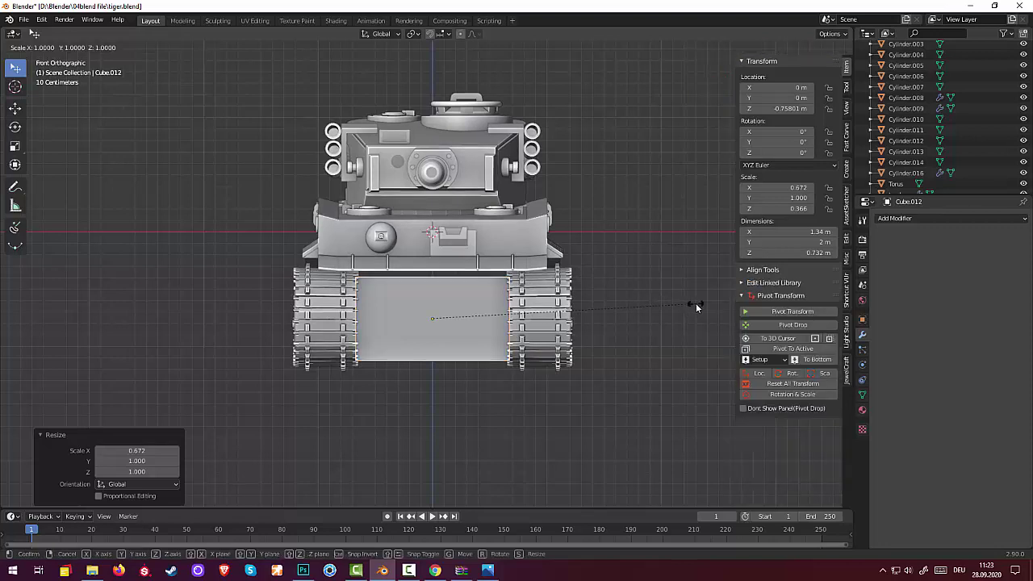
pyautogui.press('s')
pyautogui.press('x')
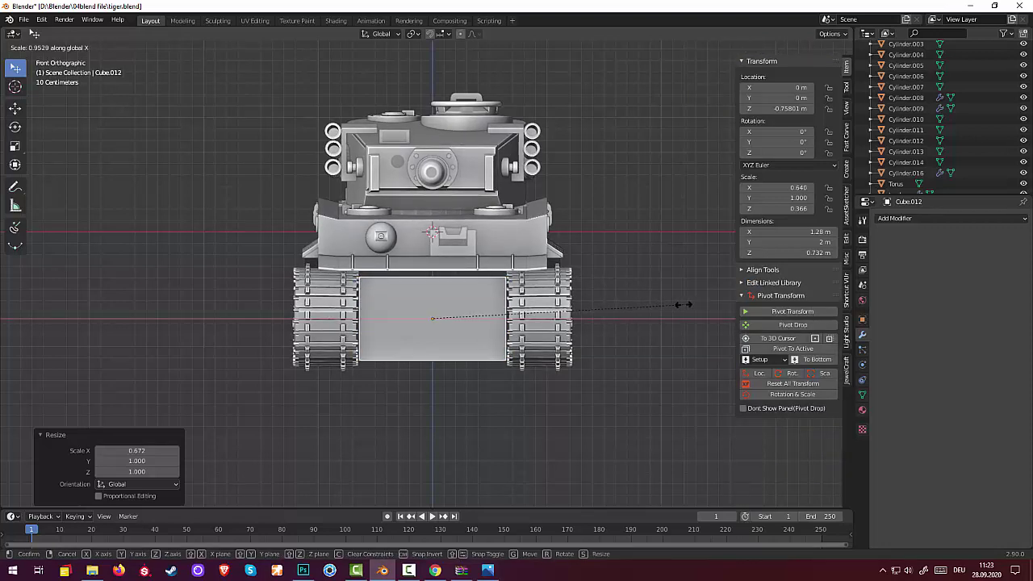
pyautogui.click(681, 302)
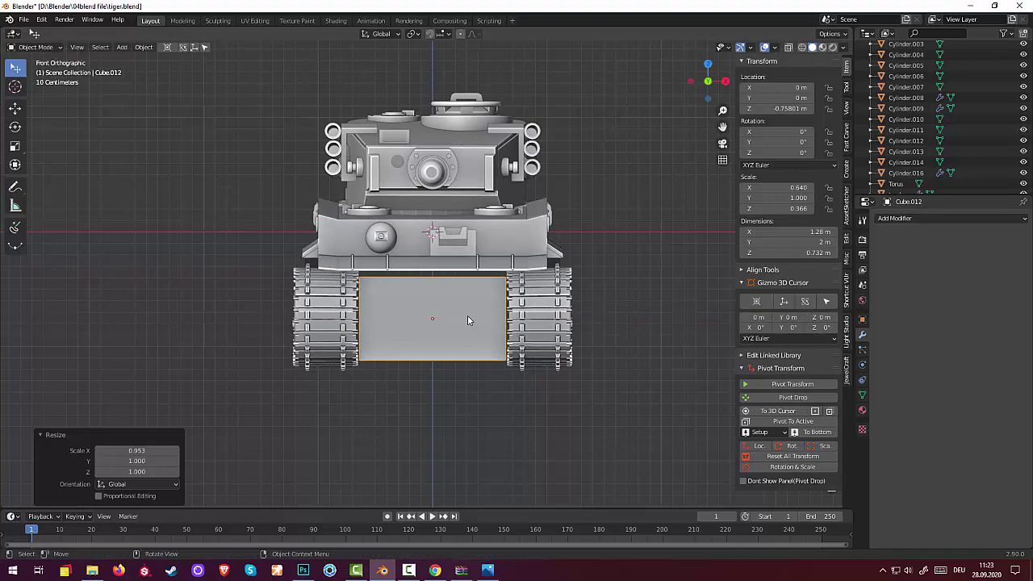
pyautogui.press('g')
pyautogui.press('z')
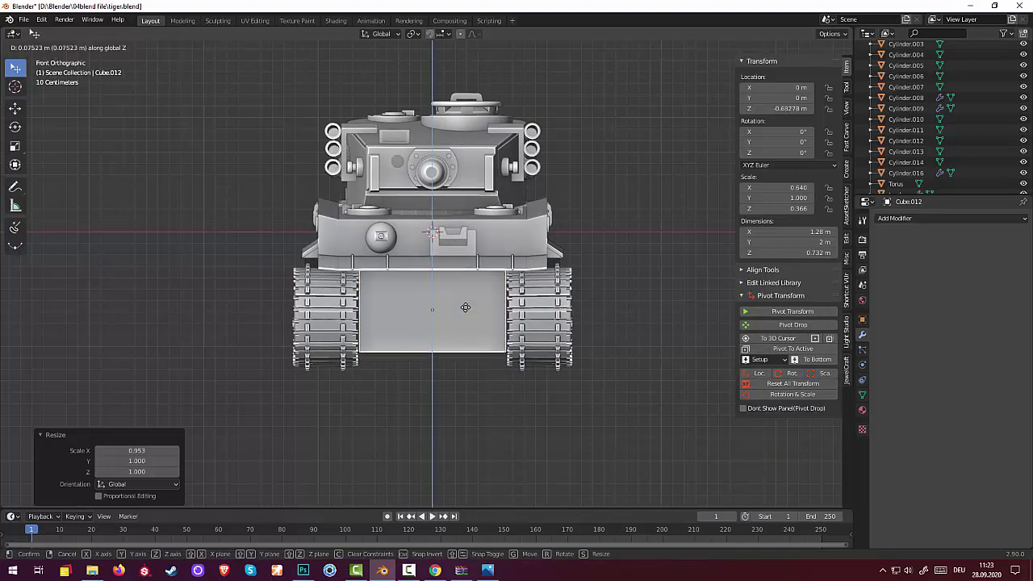
pyautogui.click(465, 308)
pyautogui.moveTo(465, 308)
pyautogui.mouseDown(button='middle')
pyautogui.moveTo(542, 248)
pyautogui.moveTo(537, 297)
pyautogui.mouseUp(button='middle')
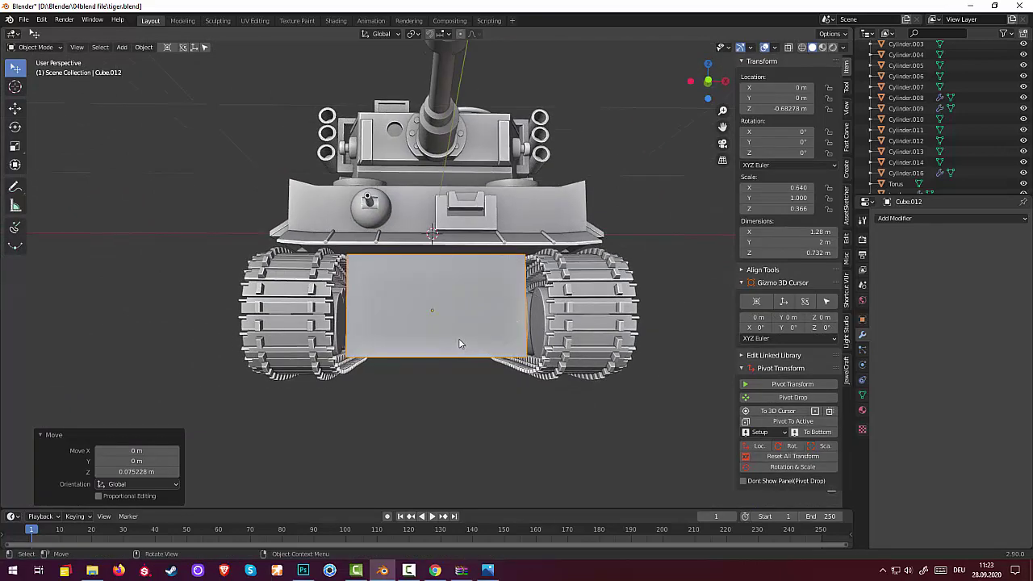
# - Scale the plate's height down to 0.55 m, then lengthen it to 2.52 m along Y
pyautogui.press('s')
pyautogui.press('z')
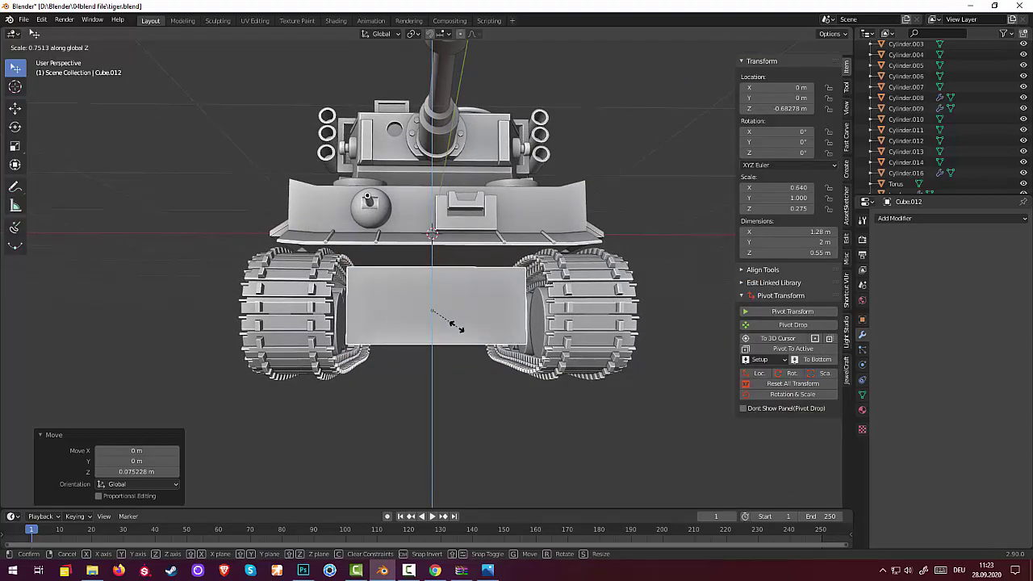
pyautogui.click(454, 326)
pyautogui.moveTo(464, 315)
pyautogui.mouseDown(button='middle')
pyautogui.moveTo(478, 301)
pyautogui.moveTo(484, 311)
pyautogui.moveTo(583, 217)
pyautogui.mouseUp(button='middle')
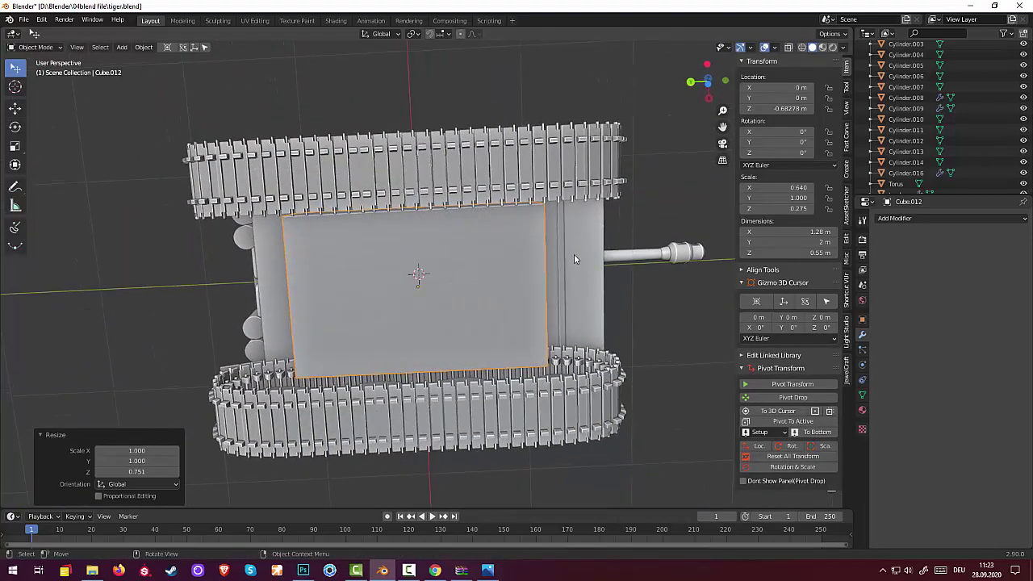
pyautogui.press('s')
pyautogui.press('y')
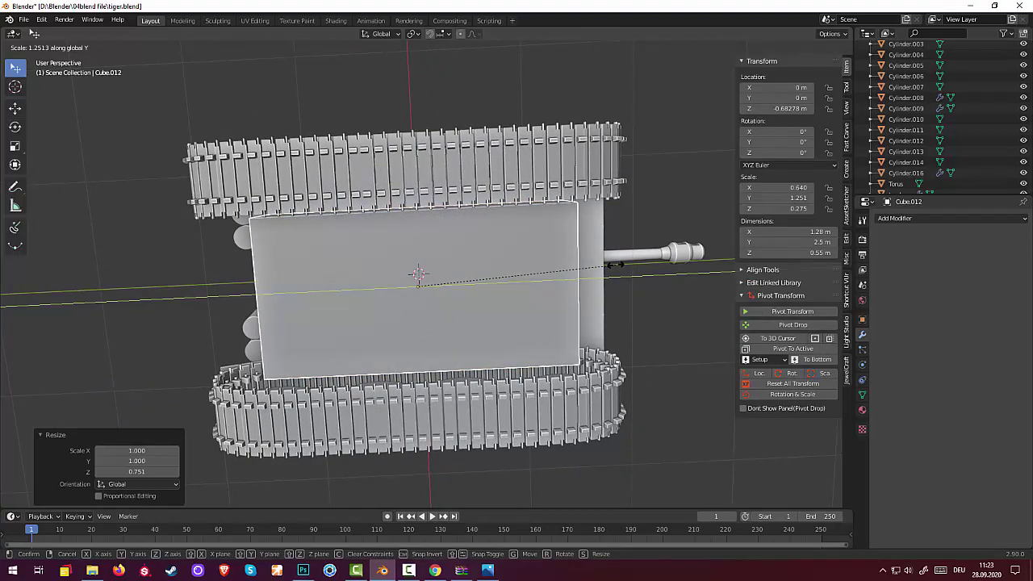
pyautogui.click(617, 264)
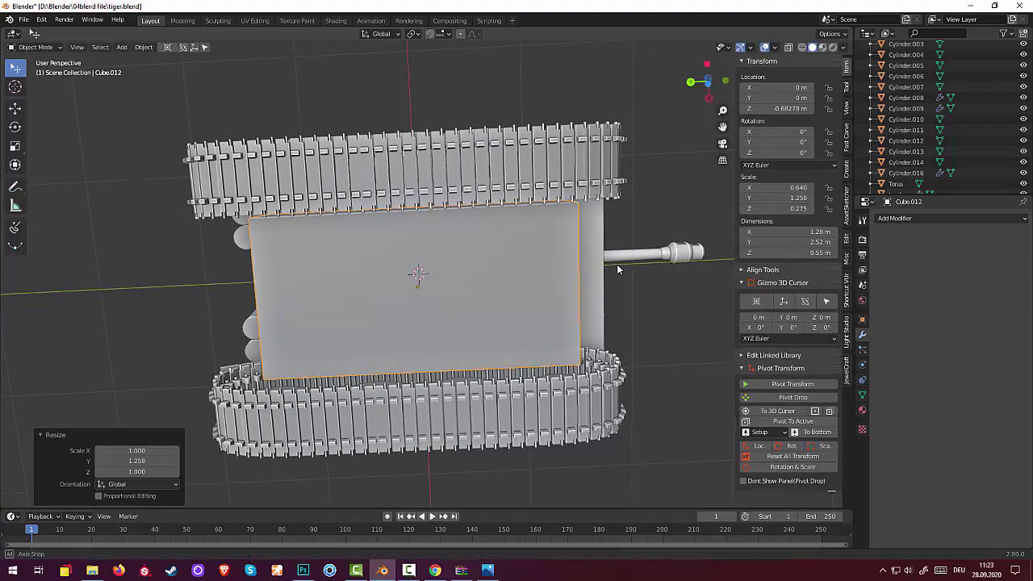
pyautogui.moveTo(617, 264)
pyautogui.mouseDown(button='middle')
pyautogui.moveTo(497, 347)
pyautogui.moveTo(553, 372)
pyautogui.mouseUp(button='middle')
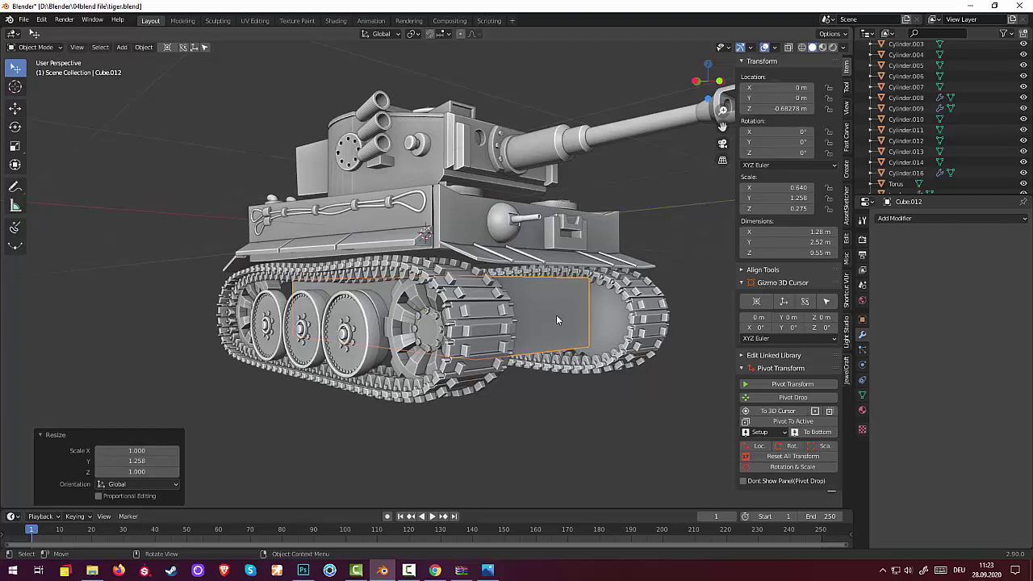
# - Raise the lower hull plate slightly along Z and check it from a three-quarter side view
pyautogui.press('g')
pyautogui.press('z')
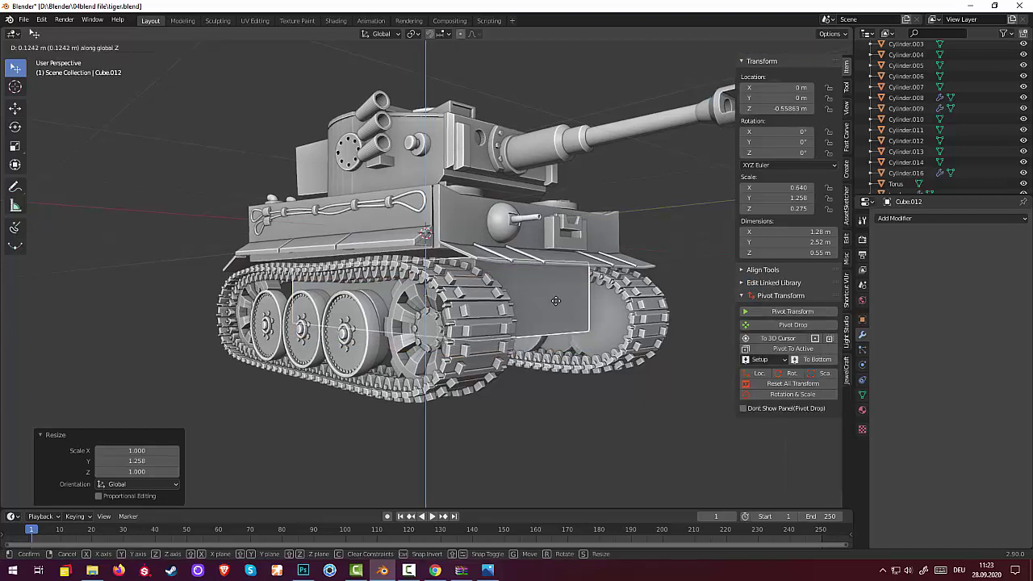
pyautogui.click(555, 296)
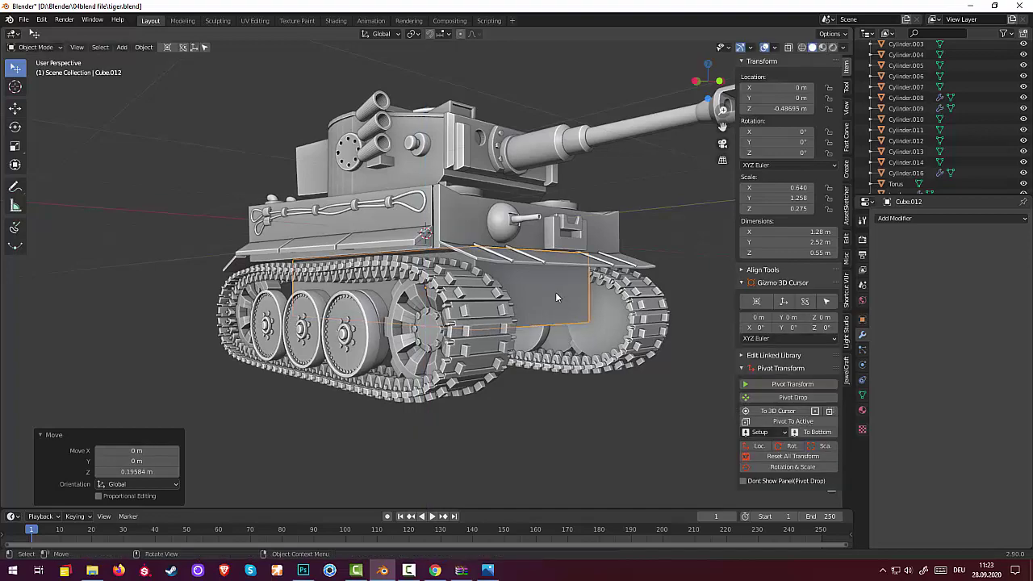
pyautogui.moveTo(644, 296)
pyautogui.mouseDown(button='middle')
pyautogui.moveTo(569, 274)
pyautogui.moveTo(497, 314)
pyautogui.mouseUp(button='middle')
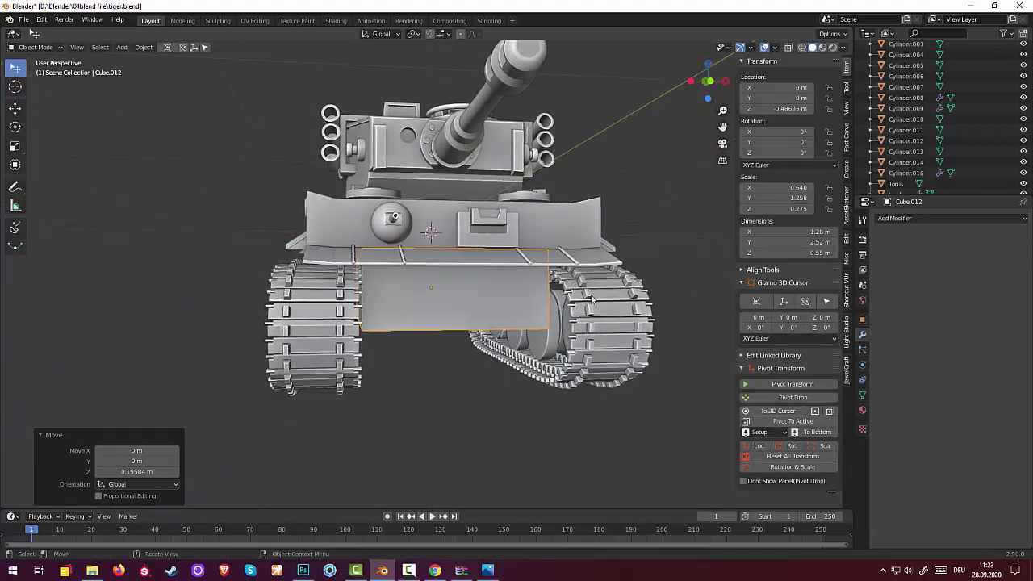
pyautogui.moveTo(488, 306); pyautogui.dragTo(531, 305, button='middle')
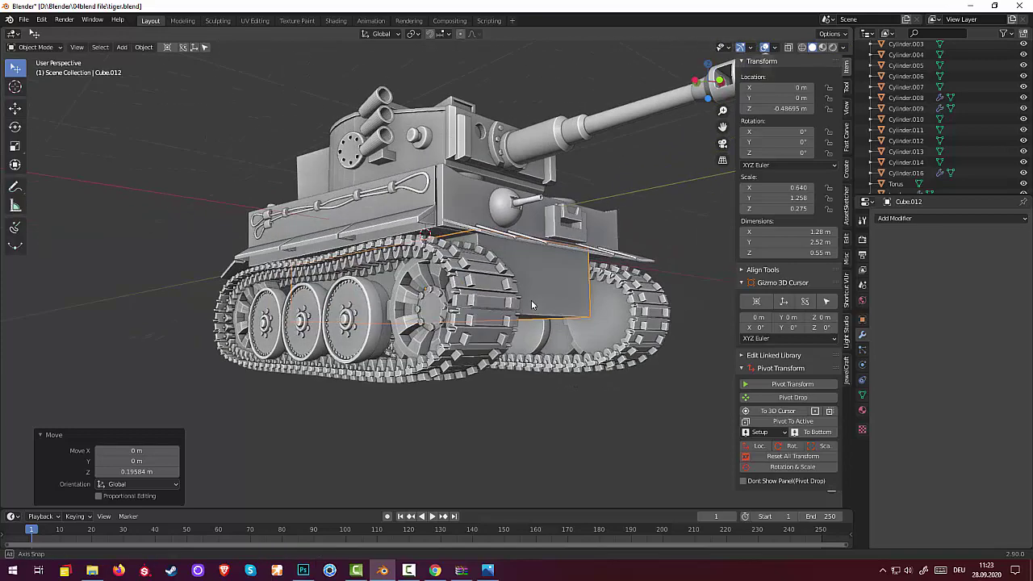
# - Reselect the hull plate, compare with the reference photo, and view the front from below
pyautogui.click(543, 287)
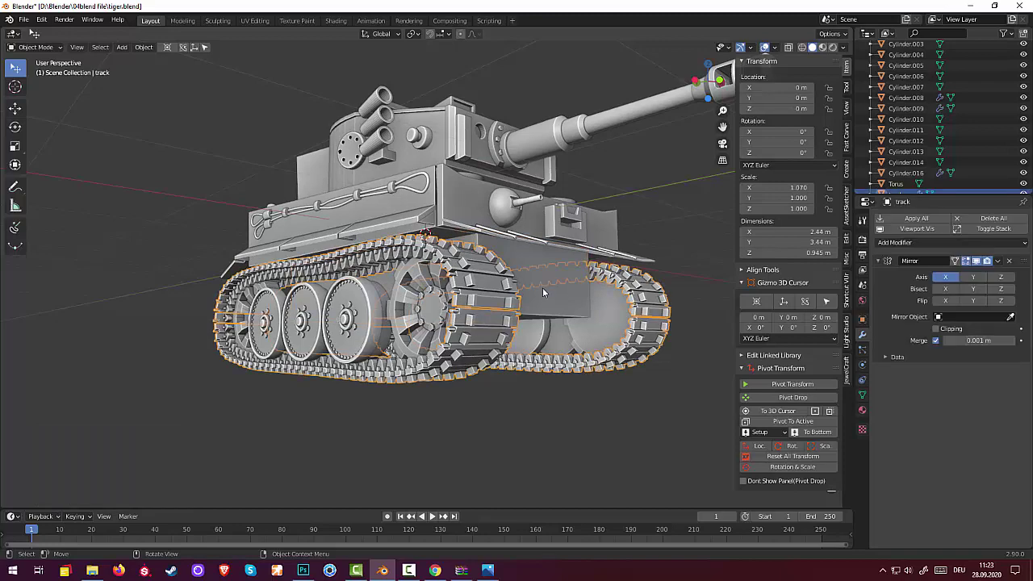
pyautogui.click(540, 263)
pyautogui.moveTo(540, 263); pyautogui.dragTo(556, 270, button='middle')
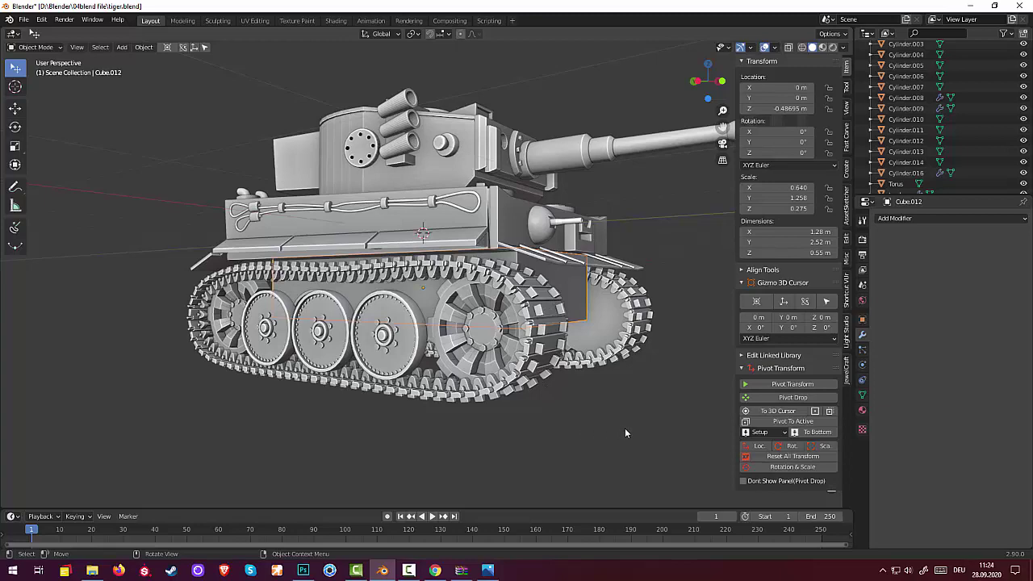
pyautogui.click(494, 571)
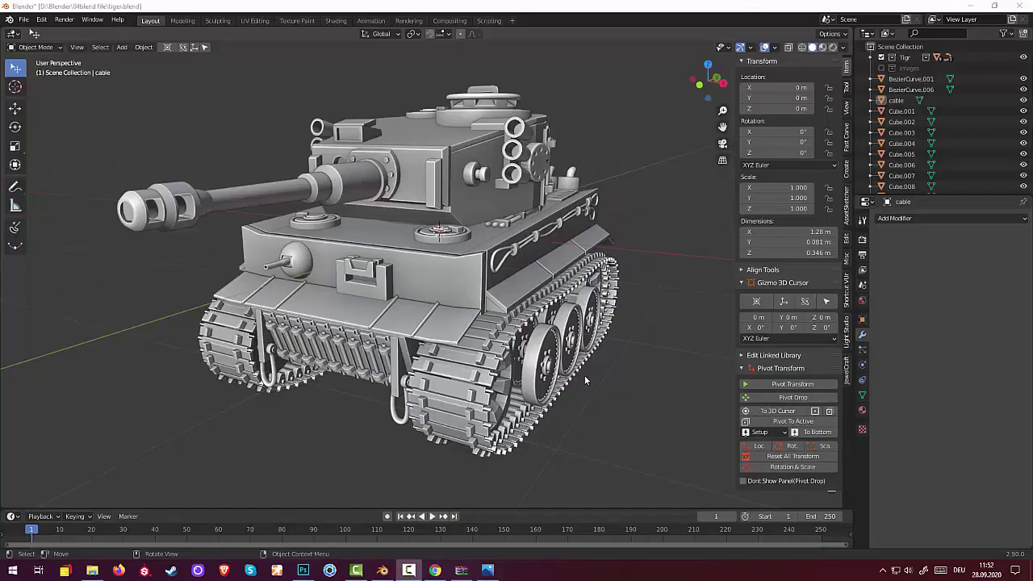
pyautogui.moveTo(585, 376)
pyautogui.mouseDown(button='middle')
pyautogui.moveTo(671, 335)
pyautogui.moveTo(633, 256)
pyautogui.moveTo(591, 358)
pyautogui.moveTo(381, 349)
pyautogui.mouseUp(button='middle')
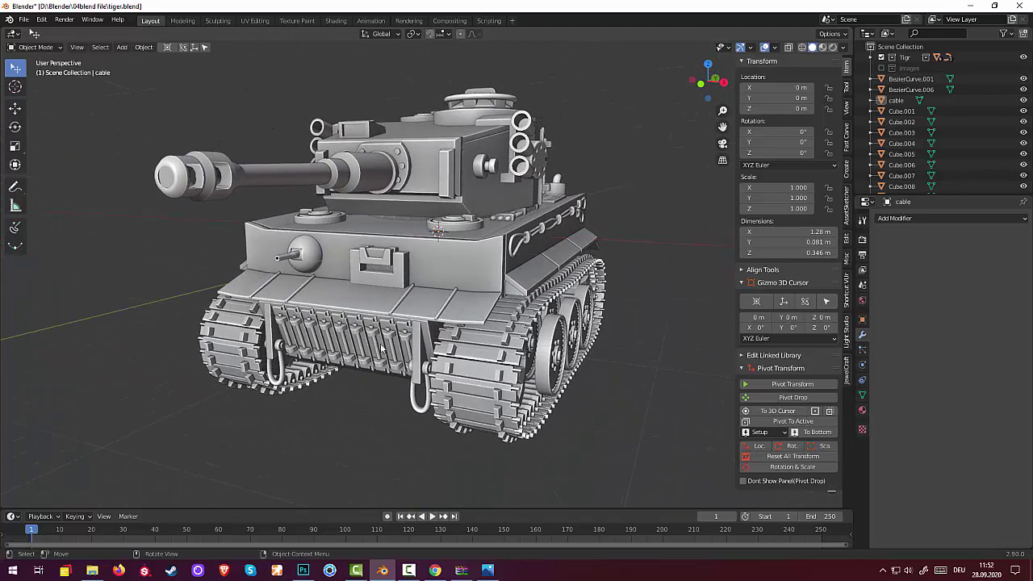
pyautogui.click(415, 357)
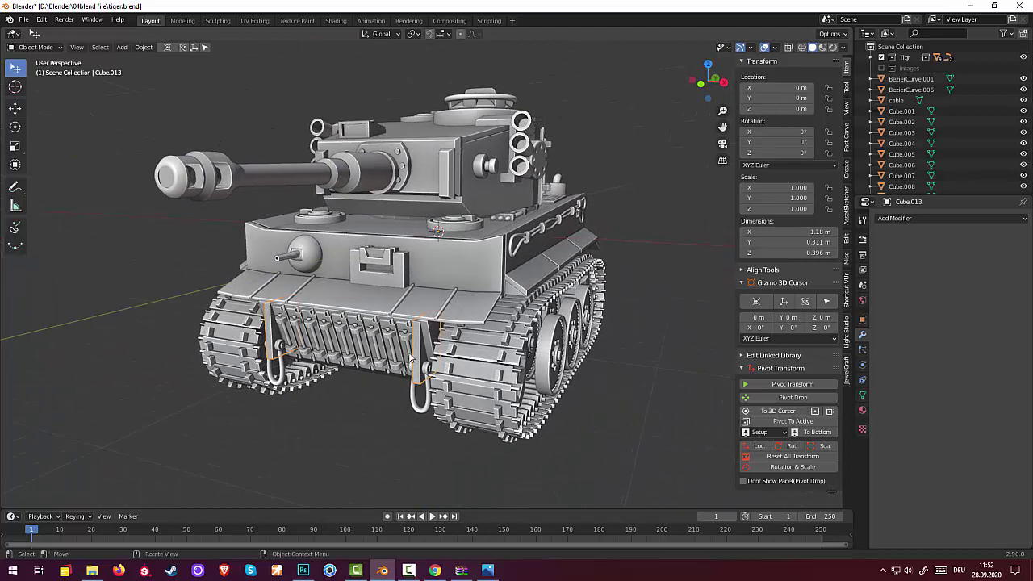
pyautogui.click(420, 367)
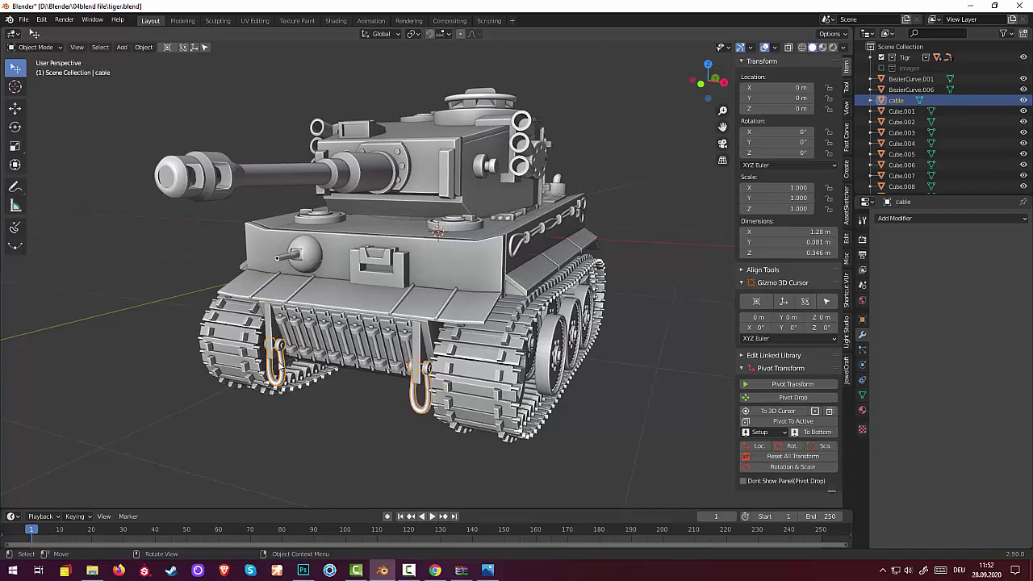
pyautogui.click(323, 345)
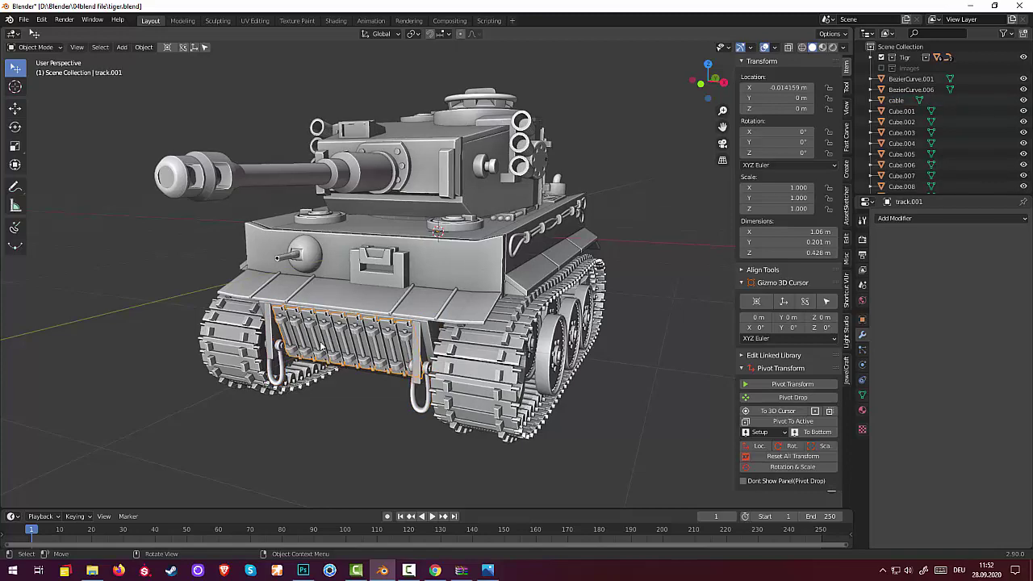
pyautogui.moveTo(367, 350); pyautogui.dragTo(532, 240, button='middle')
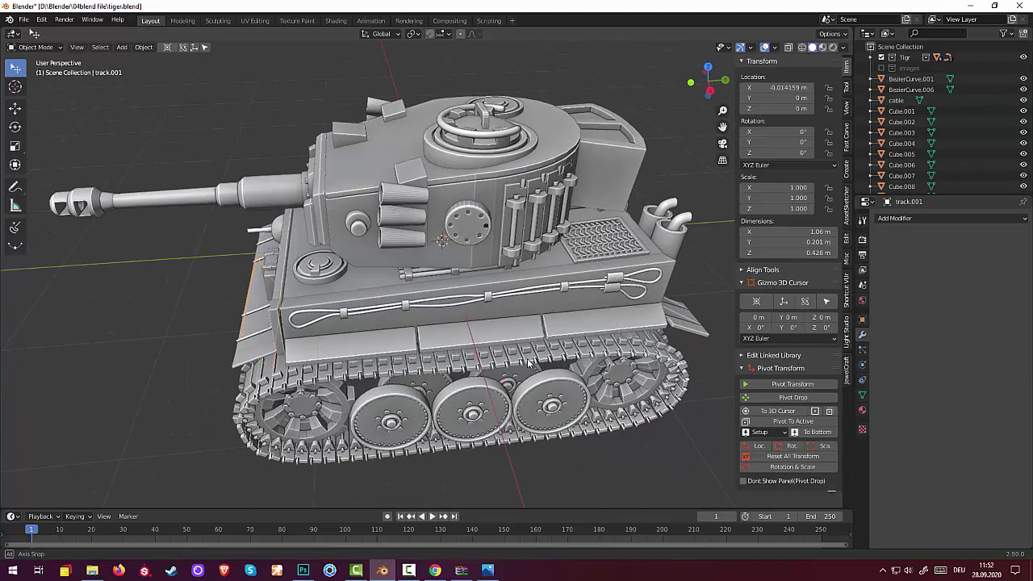
pyautogui.click(530, 234)
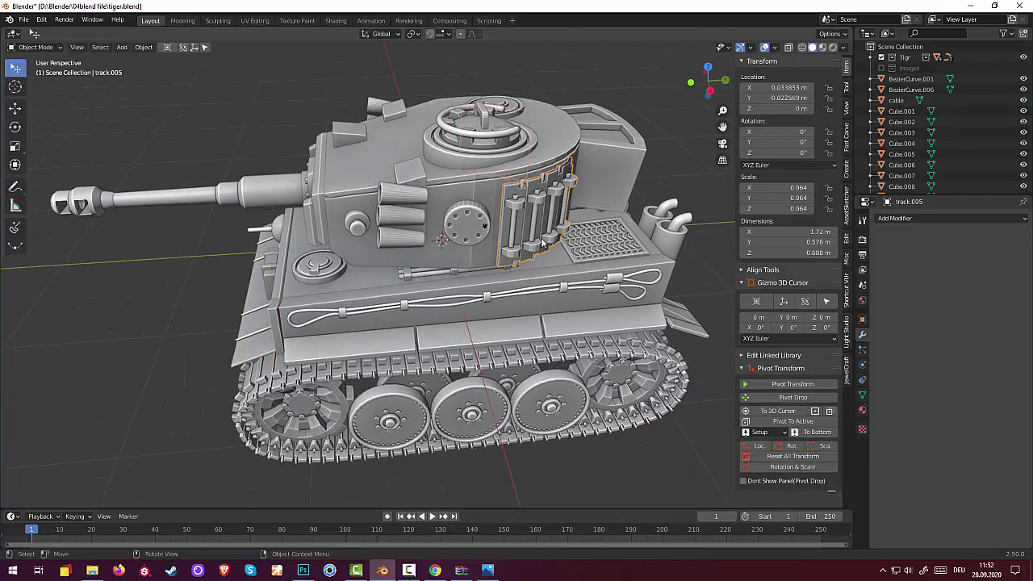
pyautogui.moveTo(579, 255)
pyautogui.mouseDown(button='middle')
pyautogui.moveTo(611, 218)
pyautogui.moveTo(620, 370)
pyautogui.mouseUp(button='middle')
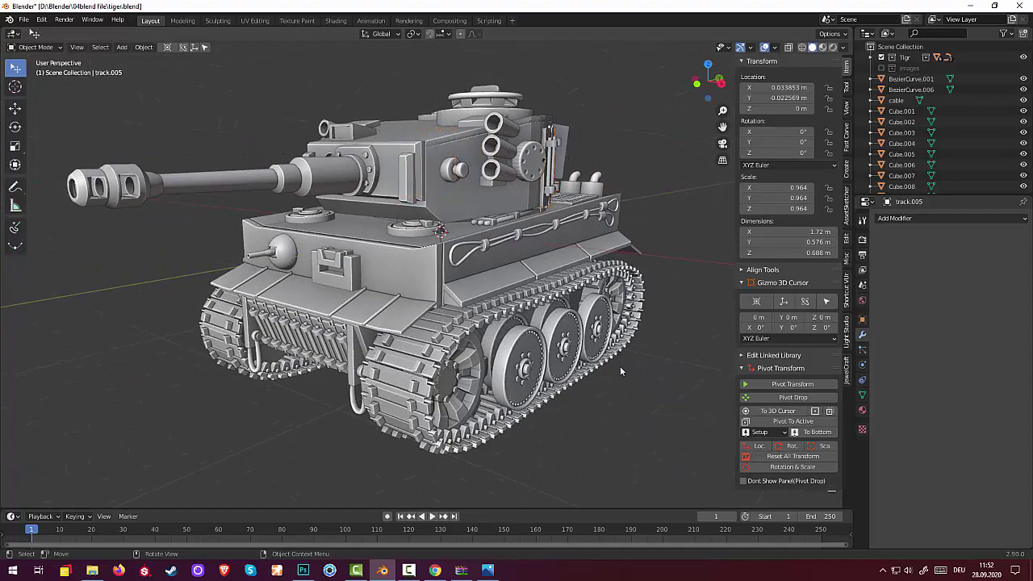
# - Zoom and orbit to inspect the tank's underside and right side
pyautogui.scroll(-3, 620, 372)
pyautogui.scroll(2, 618, 357)
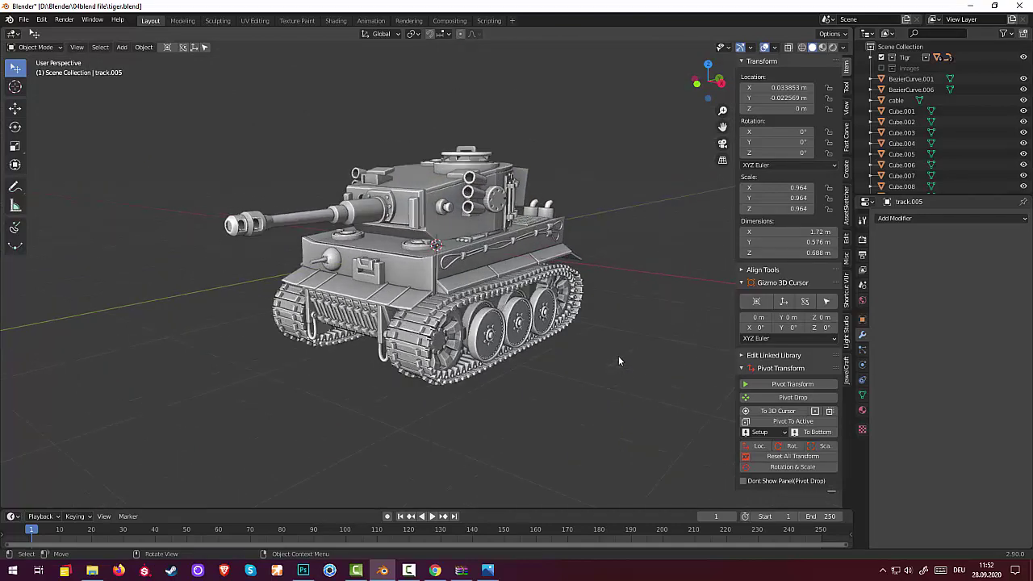
pyautogui.scroll(1, 618, 356)
pyautogui.scroll(1, 618, 355)
pyautogui.scroll(2, 618, 354)
pyautogui.moveTo(618, 355); pyautogui.dragTo(663, 273, button='middle')
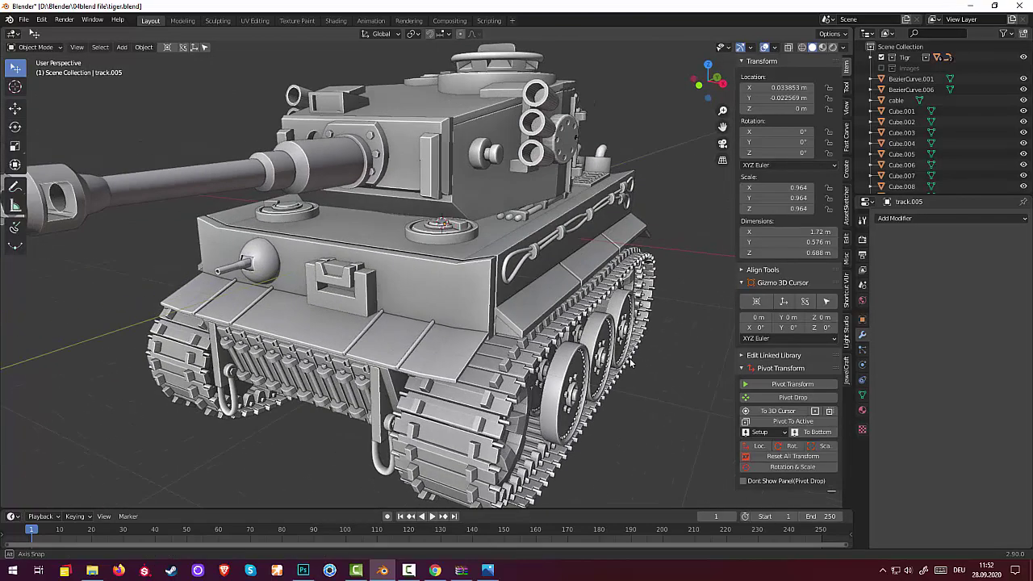
pyautogui.moveTo(519, 266)
pyautogui.mouseDown(button='middle')
pyautogui.moveTo(499, 339)
pyautogui.moveTo(512, 307)
pyautogui.moveTo(386, 260)
pyautogui.mouseUp(button='middle')
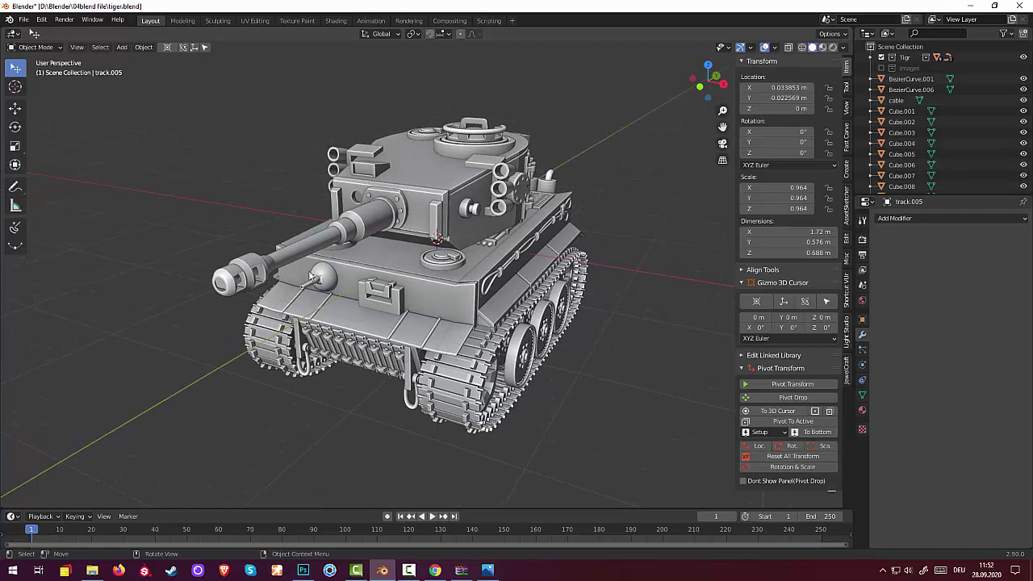
pyautogui.moveTo(387, 260); pyautogui.dragTo(545, 291, button='middle')
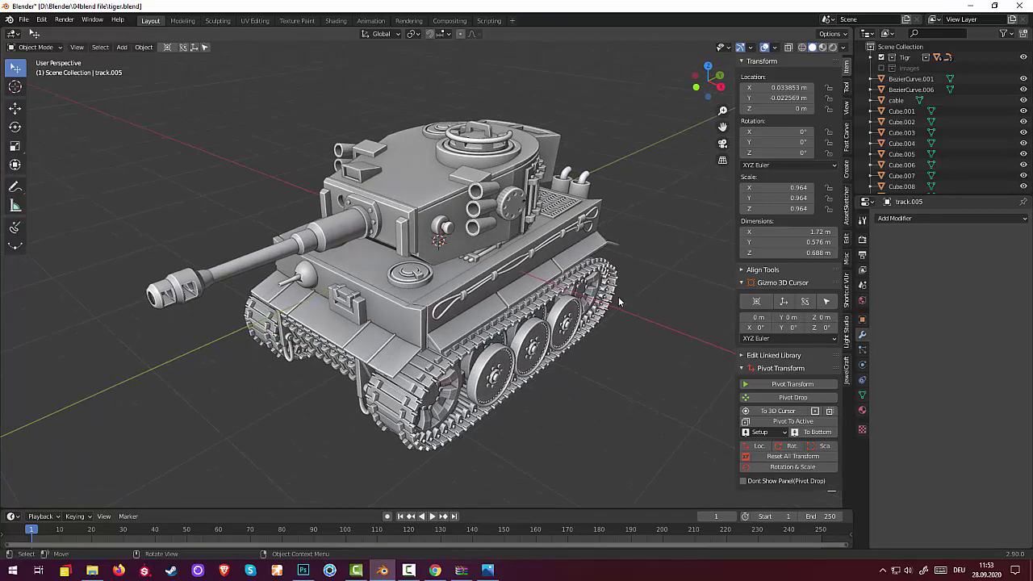
pyautogui.scroll(-2, 618, 297)
pyautogui.scroll(-1, 618, 291)
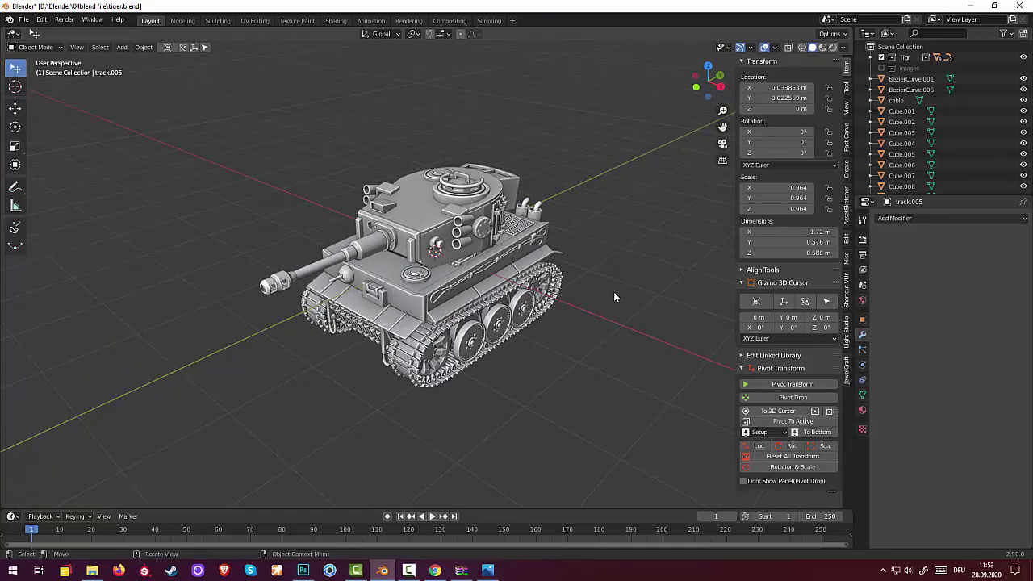
pyautogui.scroll(1, 614, 295)
pyautogui.scroll(1, 613, 291)
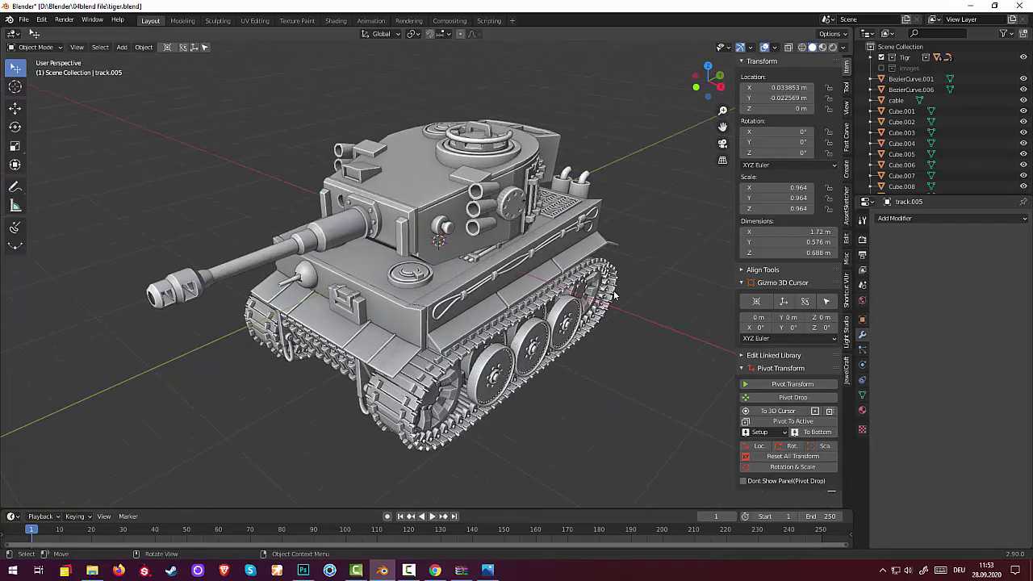
pyautogui.scroll(1, 613, 291)
# - Inspect the opposite side and front-left of the hull, then show the tank reference photo
pyautogui.moveTo(614, 296)
pyautogui.mouseDown(button='middle')
pyautogui.moveTo(193, 315)
pyautogui.moveTo(105, 308)
pyautogui.moveTo(210, 249)
pyautogui.moveTo(223, 253)
pyautogui.moveTo(128, 285)
pyautogui.moveTo(145, 298)
pyautogui.mouseUp(button='middle')
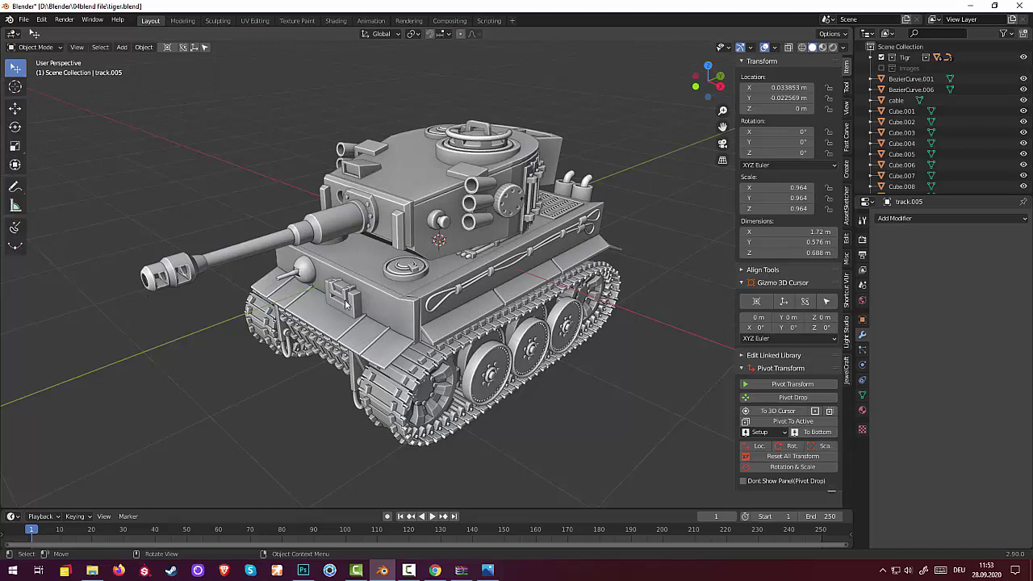
pyautogui.scroll(-3, 346, 304)
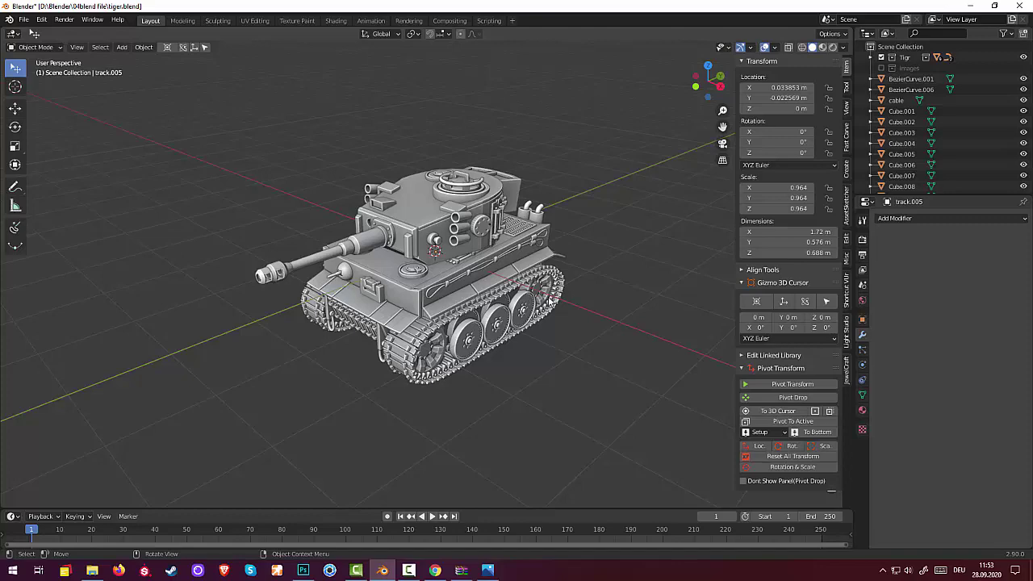
pyautogui.scroll(-2, 546, 299)
pyautogui.scroll(3, 545, 299)
pyautogui.scroll(3, 545, 301)
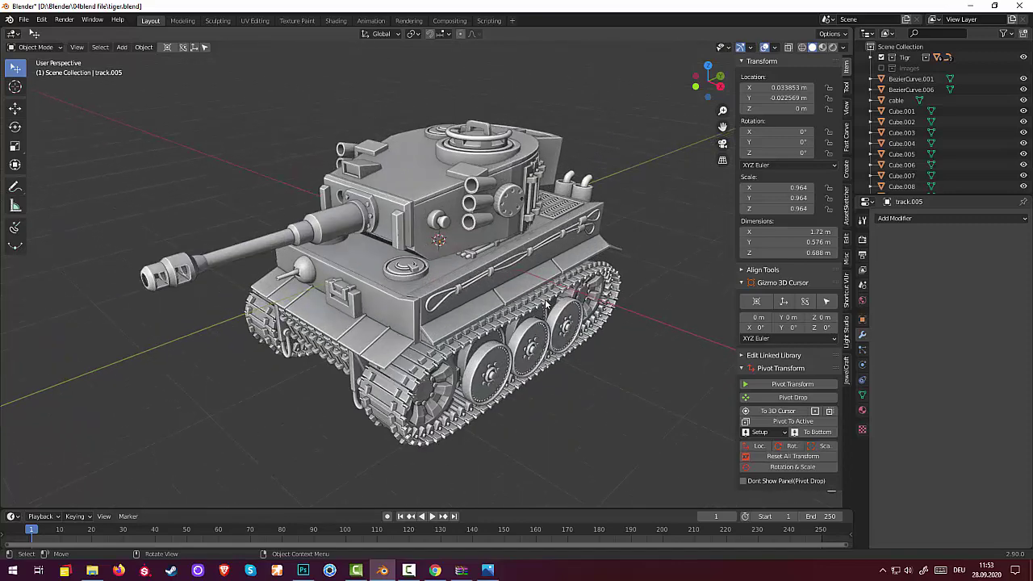
pyautogui.moveTo(548, 294)
pyautogui.mouseDown(button='middle')
pyautogui.moveTo(330, 397)
pyautogui.moveTo(384, 378)
pyautogui.mouseUp(button='middle')
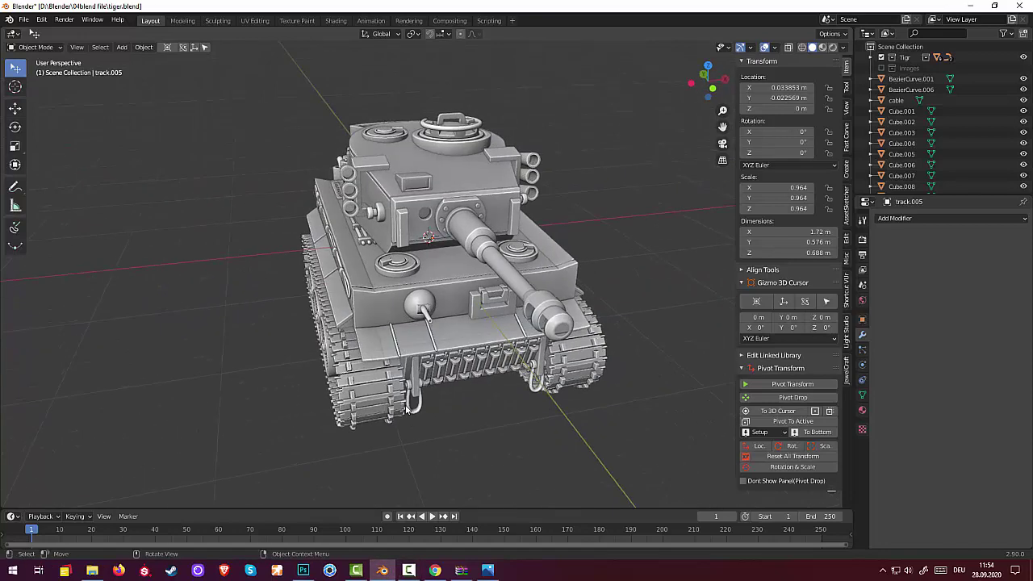
pyautogui.scroll(4, 390, 325)
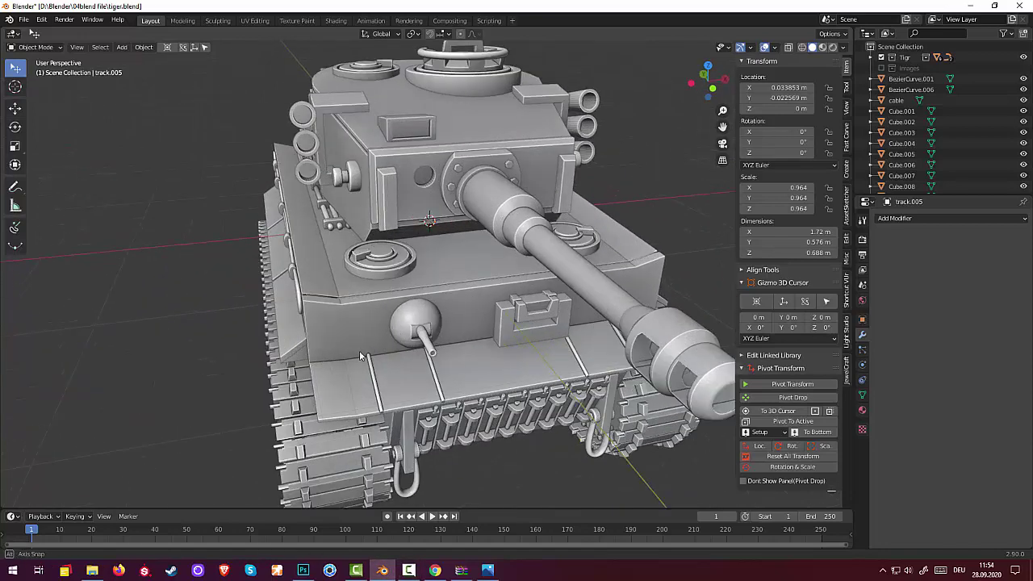
pyautogui.moveTo(354, 343)
pyautogui.mouseDown(button='middle')
pyautogui.moveTo(359, 354)
pyautogui.moveTo(360, 329)
pyautogui.mouseUp(button='middle')
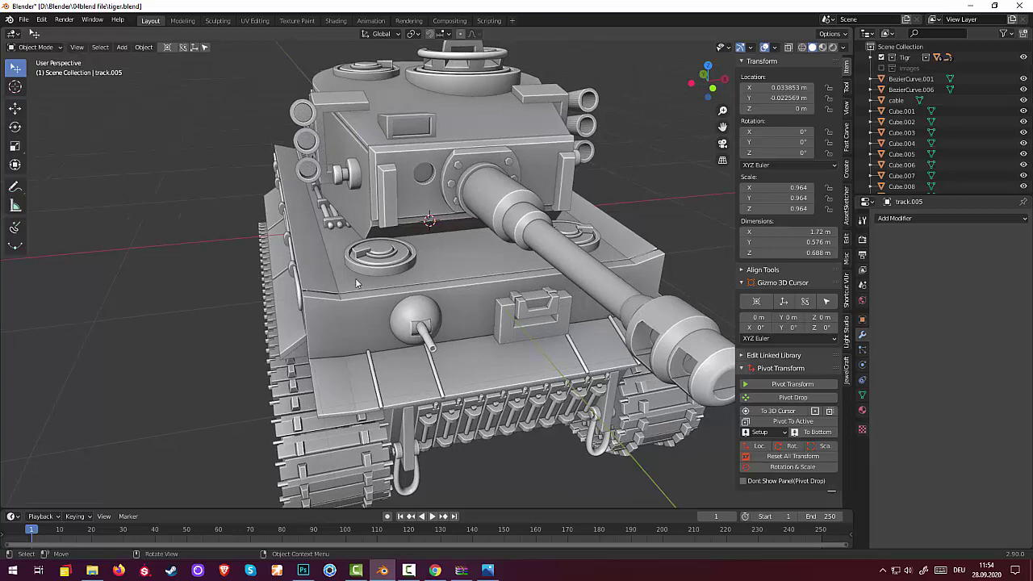
pyautogui.moveTo(351, 376); pyautogui.dragTo(369, 376, button='middle')
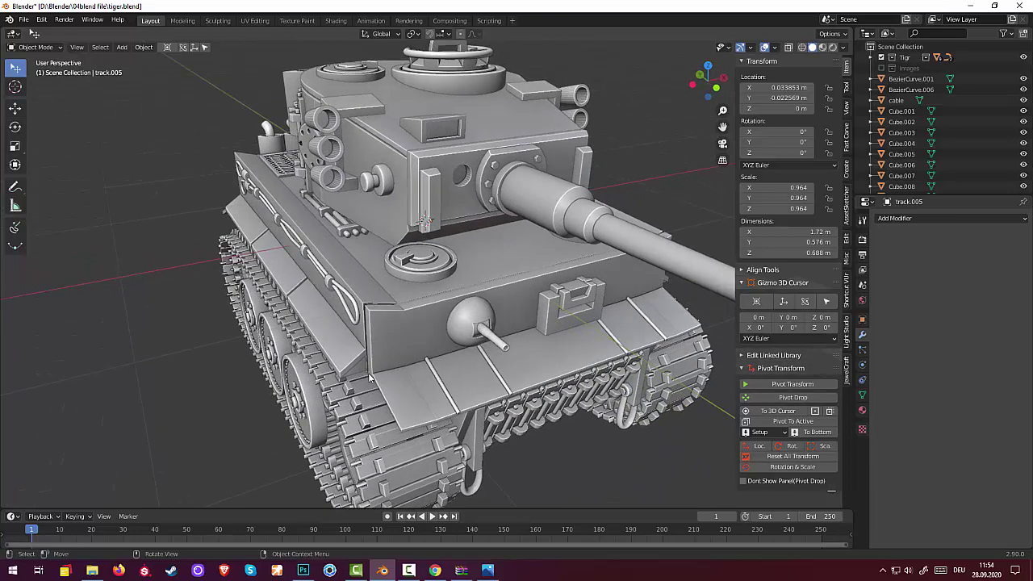
pyautogui.click(489, 571)
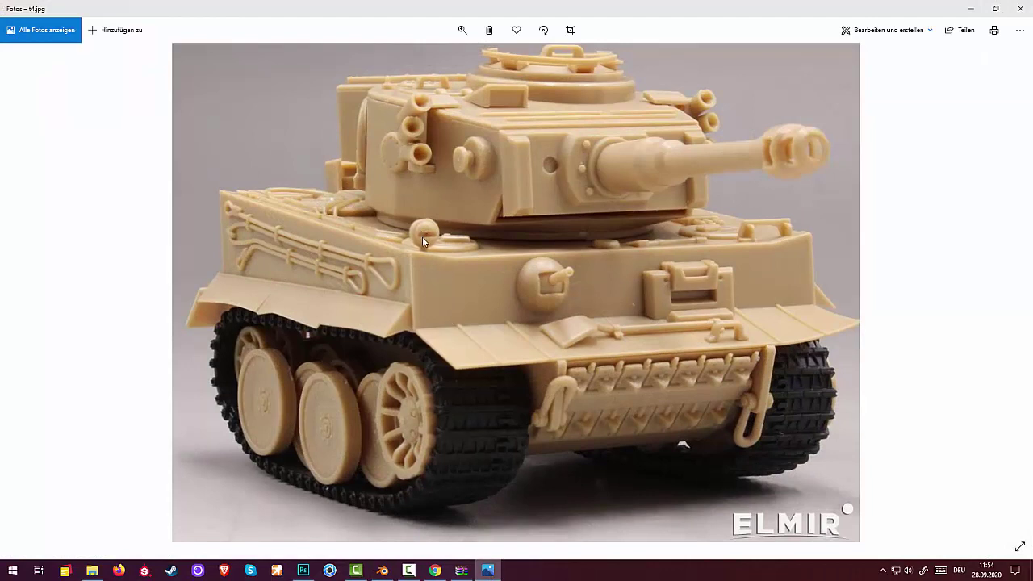
# - Minimise the t4.jpg reference image to return to the Blender tank model
pyautogui.click(489, 570)
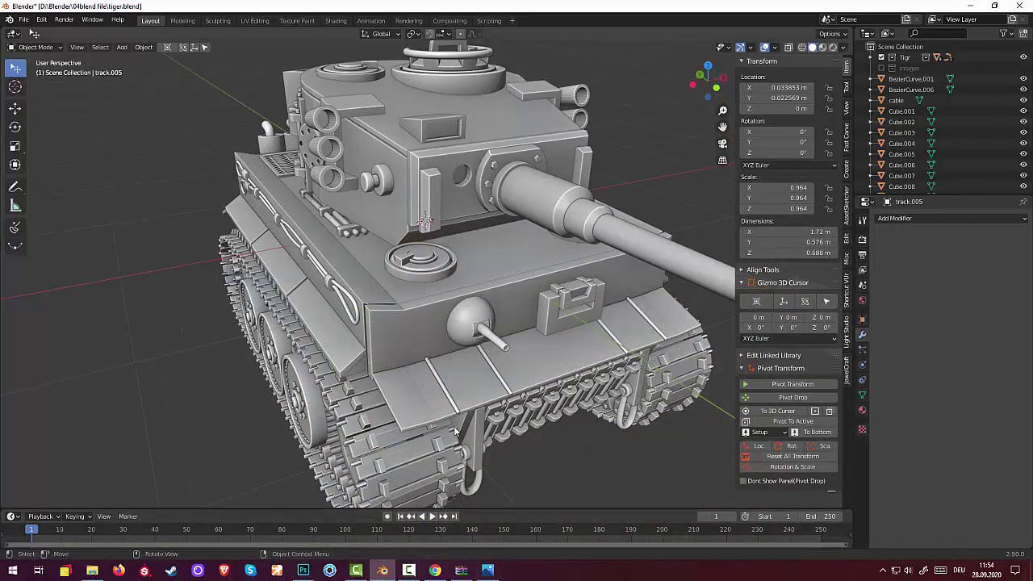
# - Add a UV sphere and scale it down to 0.103
pyautogui.hotkey('shift', 'a')
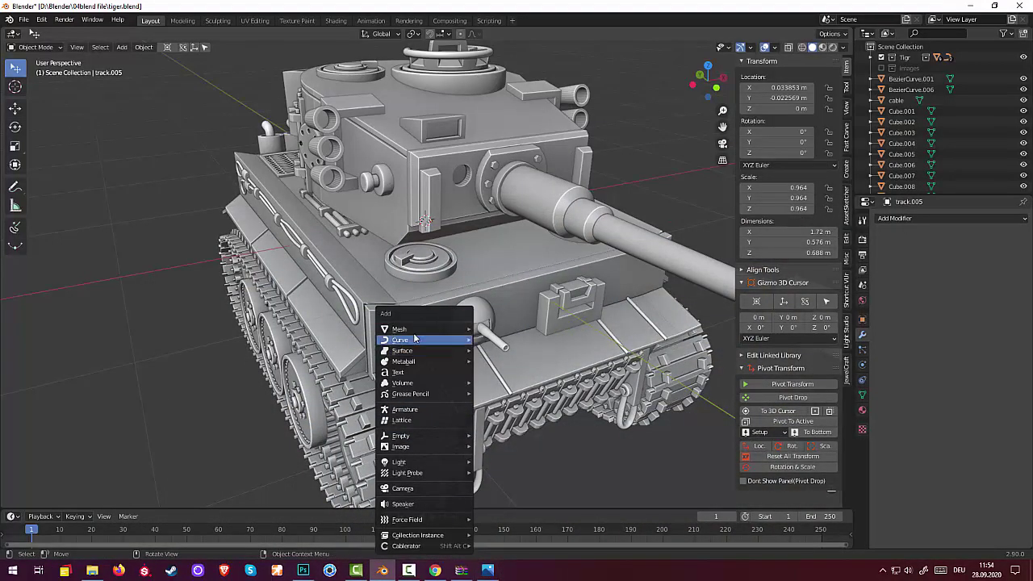
pyautogui.moveTo(419, 330)
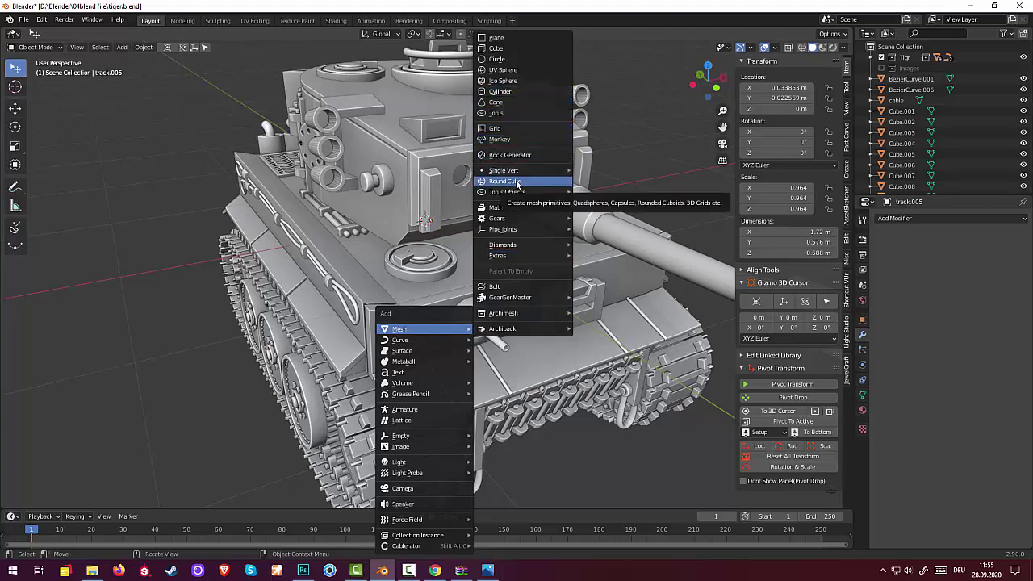
pyautogui.click(502, 71)
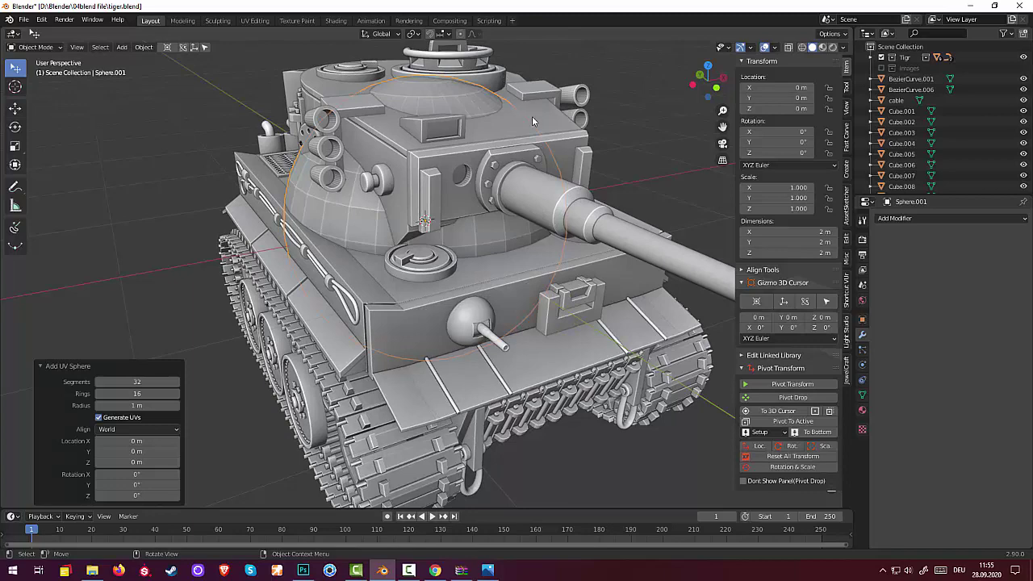
pyautogui.press('s')
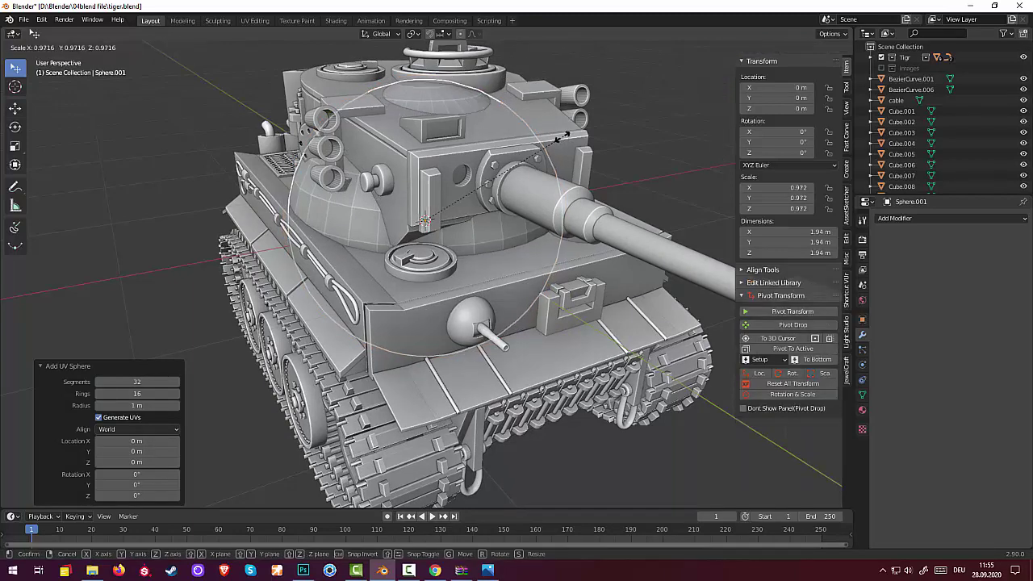
pyautogui.click(440, 218)
pyautogui.moveTo(457, 224); pyautogui.dragTo(526, 234, button='middle')
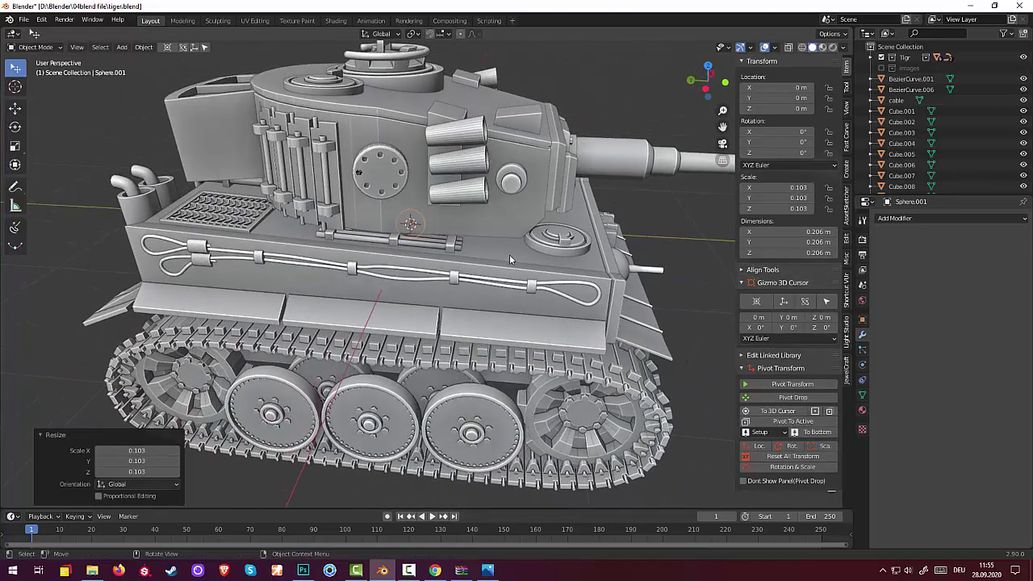
# - Move the sphere along Y to the hull front at Y -1.7621 m
pyautogui.press('g')
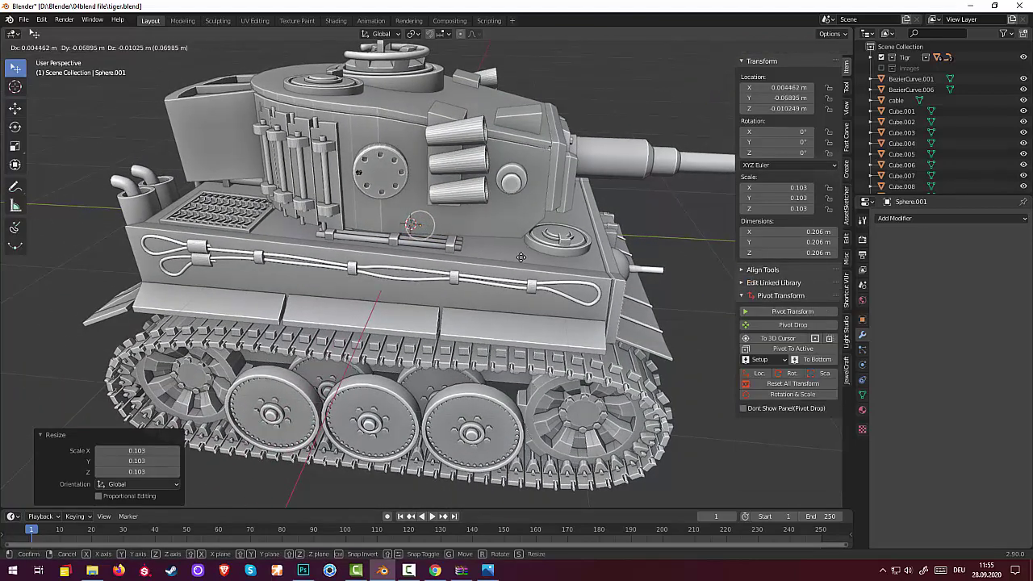
pyautogui.press('y')
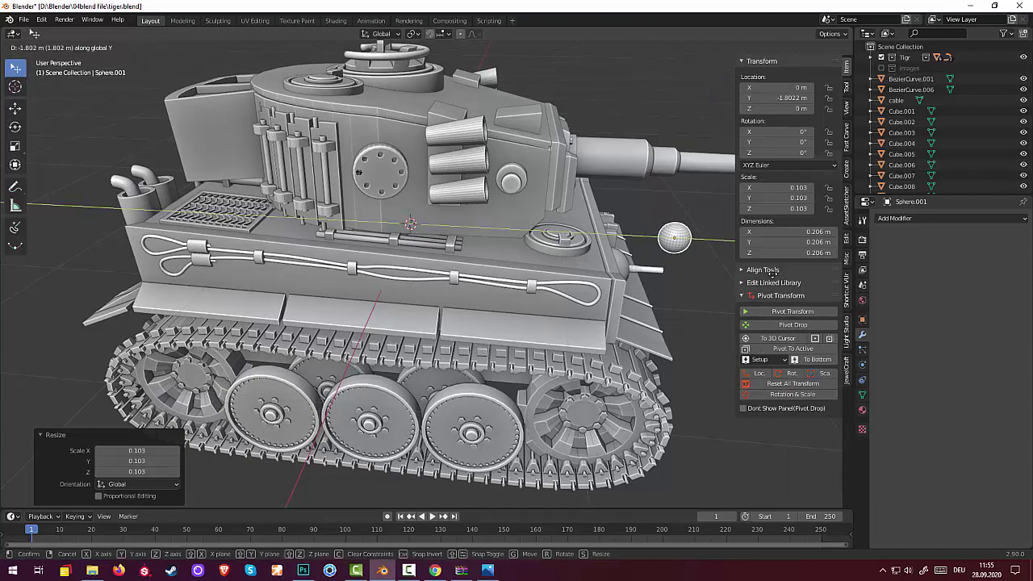
pyautogui.press('Return')
pyautogui.moveTo(687, 266); pyautogui.dragTo(533, 289, button='middle')
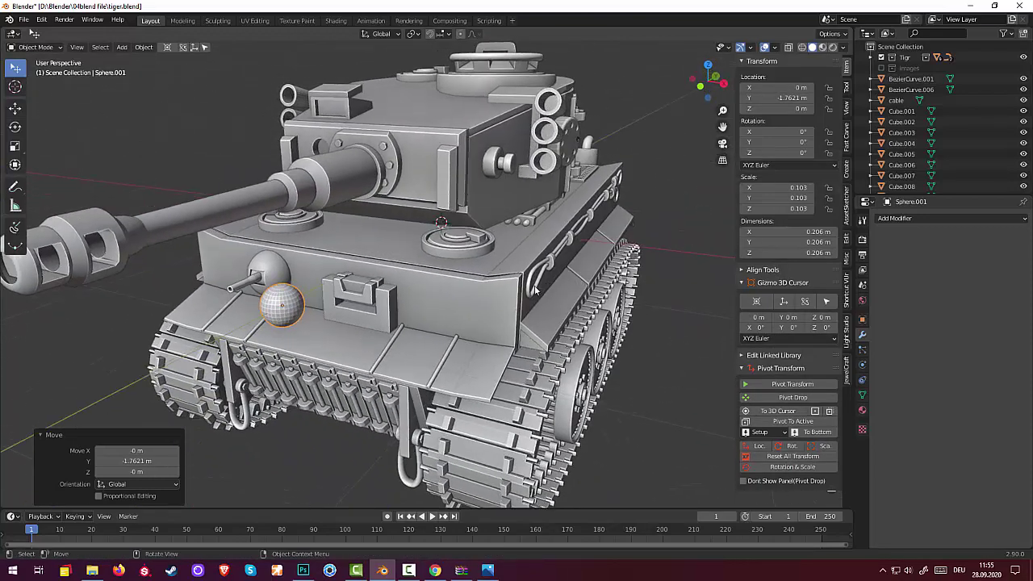
# - Rotate the sphere 90° around the X axis
pyautogui.click(292, 301)
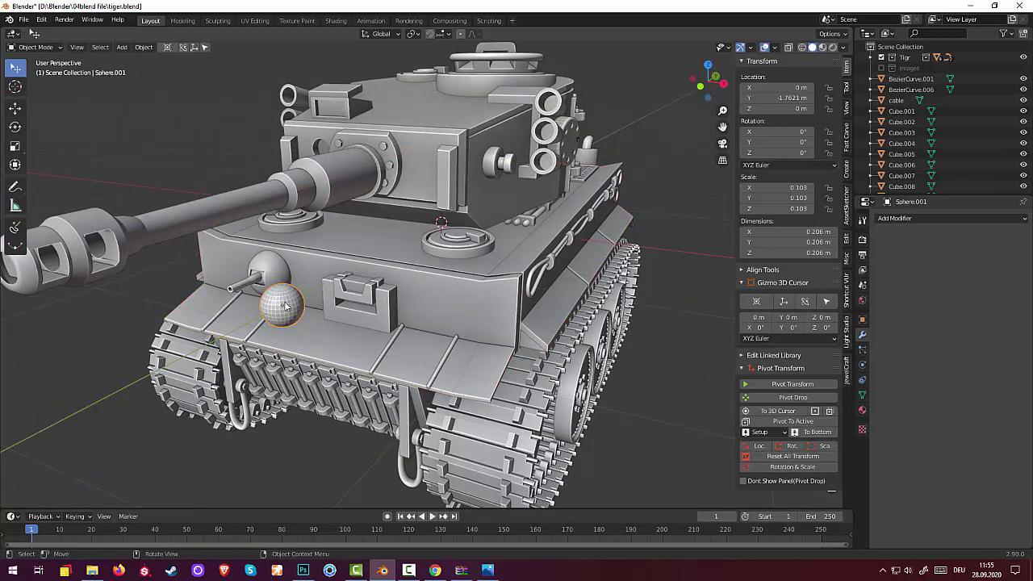
pyautogui.press('r')
pyautogui.press('x')
pyautogui.press('9')
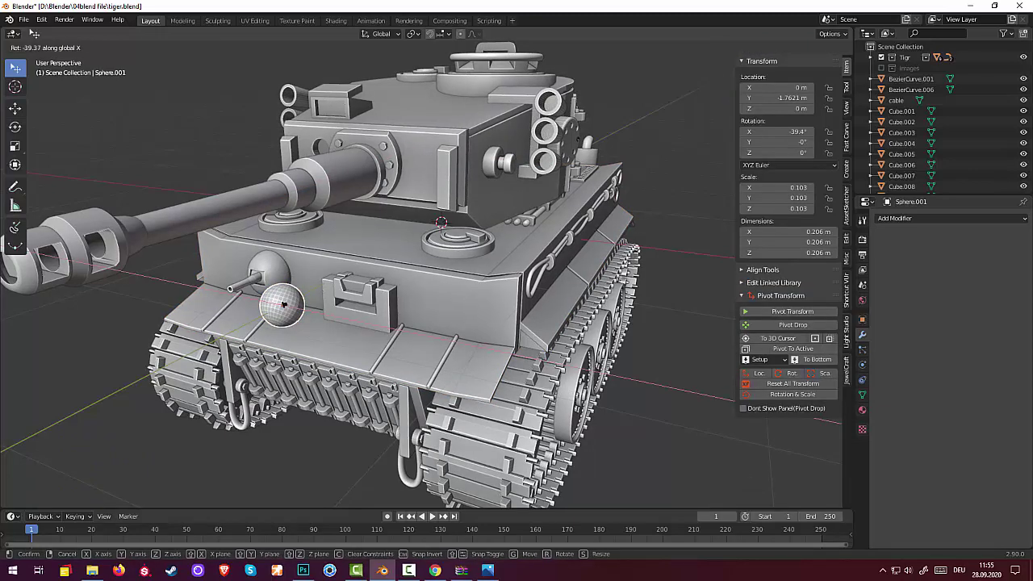
pyautogui.press('0')
pyautogui.press('Return')
pyautogui.moveTo(234, 315); pyautogui.dragTo(243, 307, button='middle')
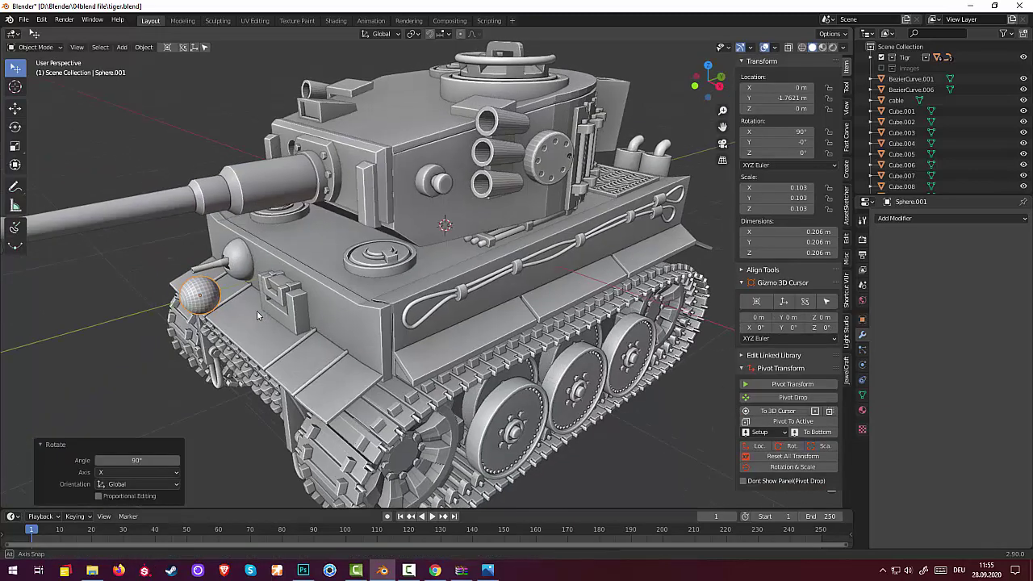
pyautogui.scroll(3, 243, 306)
pyautogui.scroll(3, 171, 292)
# - In the right side view with X-ray on, put the sphere into Edit Mode
pyautogui.moveTo(171, 292); pyautogui.dragTo(165, 278, button='middle')
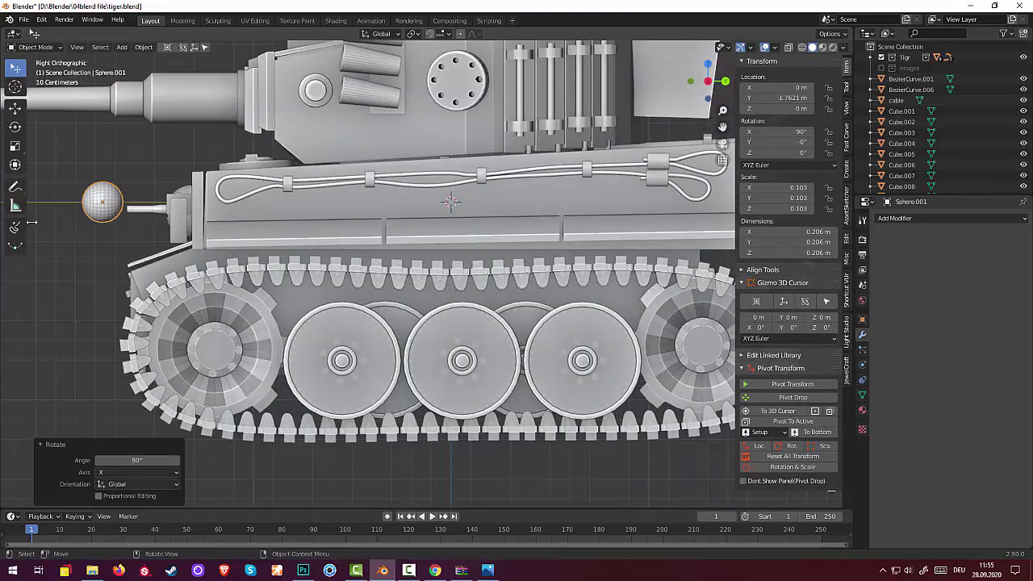
pyautogui.click(789, 46)
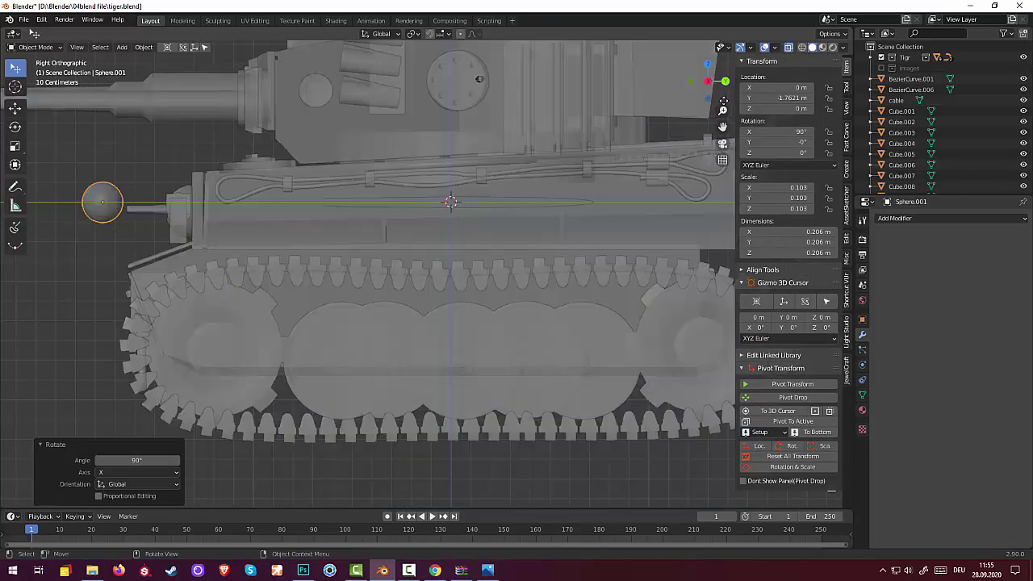
pyautogui.click(789, 47)
pyautogui.click(789, 47)
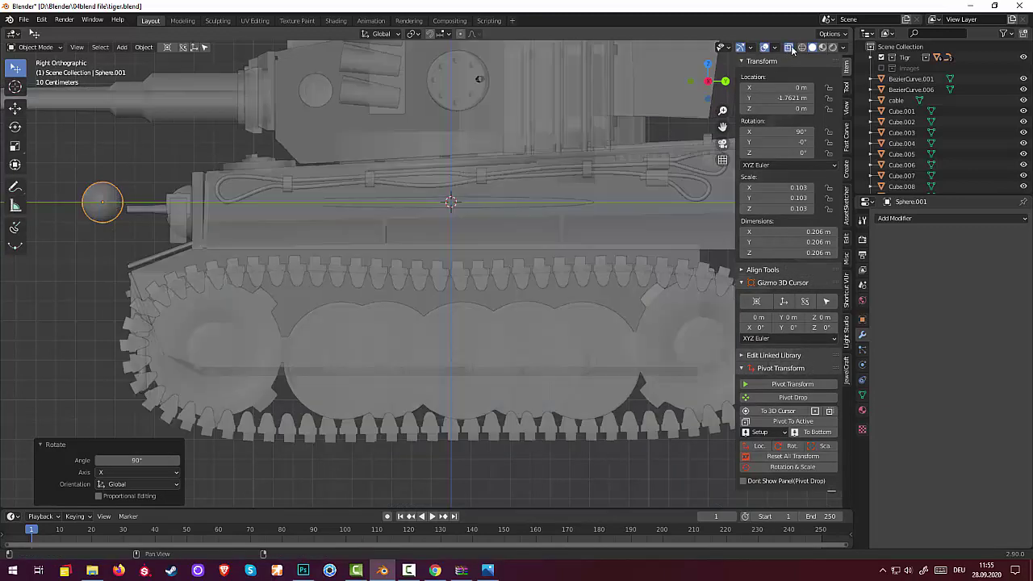
pyautogui.click(98, 215)
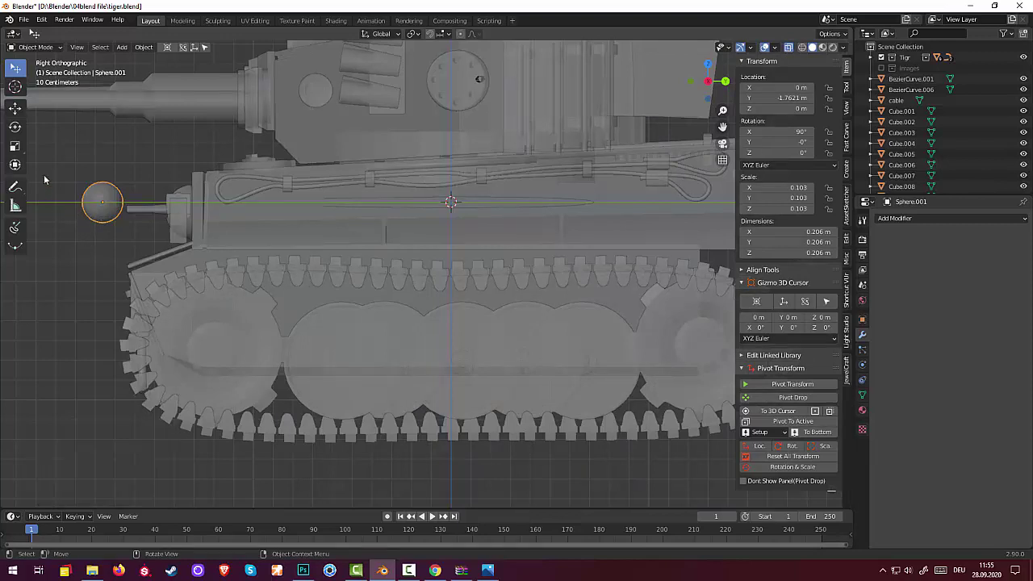
pyautogui.click(35, 47)
pyautogui.click(32, 70)
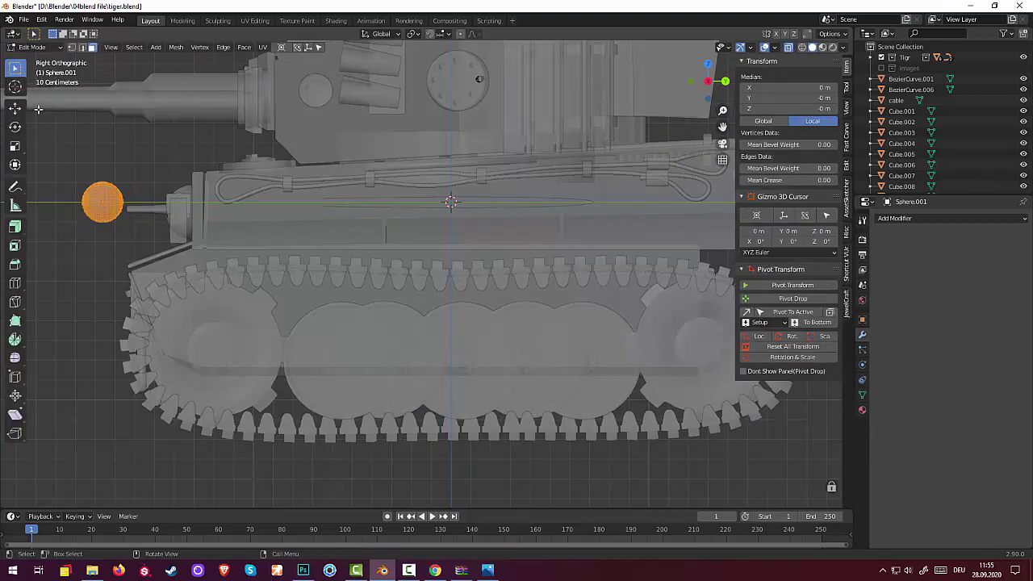
# - Box-select one half of the sphere and delete its faces
pyautogui.moveTo(64, 163); pyautogui.dragTo(100, 266)
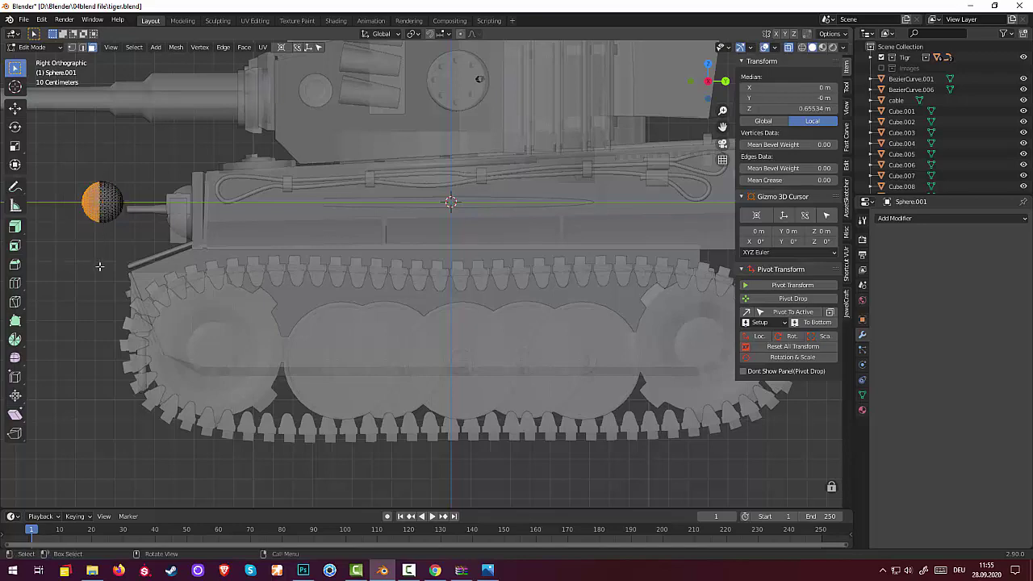
pyautogui.press('x')
pyautogui.click(84, 268)
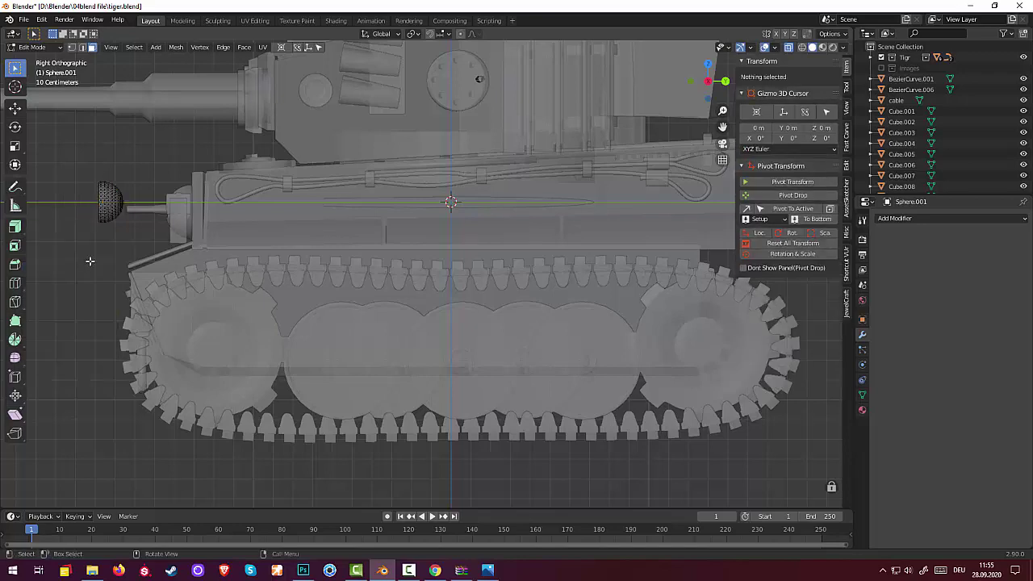
pyautogui.moveTo(92, 260); pyautogui.dragTo(233, 246, button='middle')
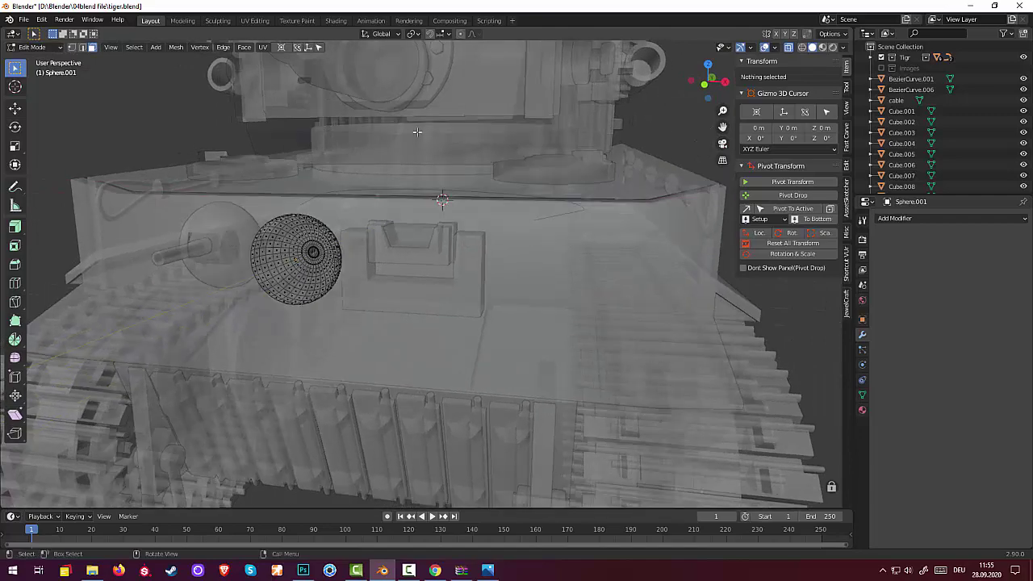
pyautogui.click(50, 47)
# - Turn X-ray off and zoom in on the open dome to check it, selecting one vertex
pyautogui.click(788, 47)
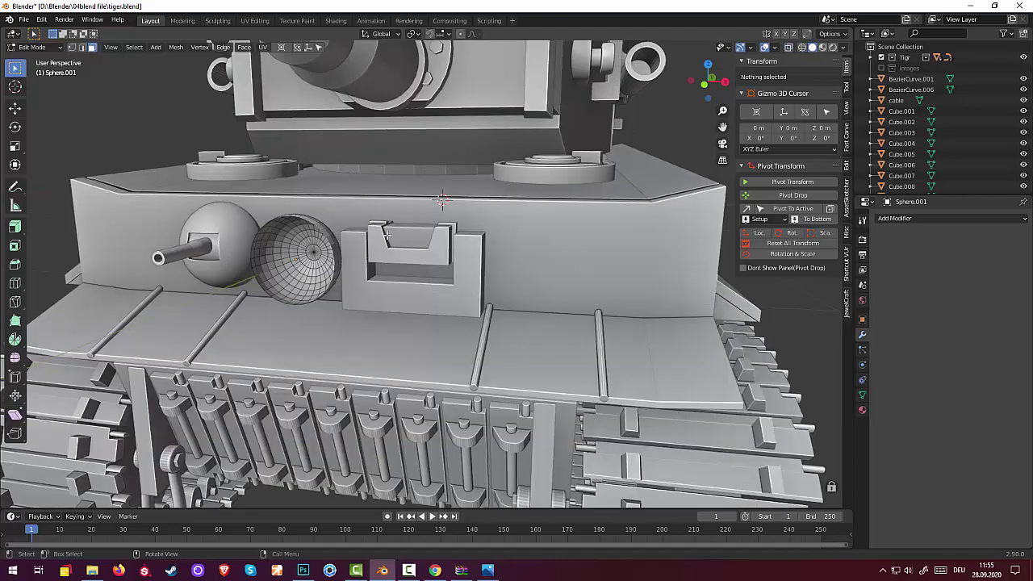
pyautogui.scroll(4, 450, 177)
pyautogui.scroll(4, 450, 178)
pyautogui.moveTo(450, 177)
pyautogui.mouseDown(button='middle')
pyautogui.moveTo(386, 275)
pyautogui.moveTo(563, 438)
pyautogui.moveTo(325, 411)
pyautogui.mouseUp(button='middle')
pyautogui.scroll(-3, 563, 438)
pyautogui.scroll(-1, 562, 438)
pyautogui.scroll(1, 563, 437)
pyautogui.click(207, 334)
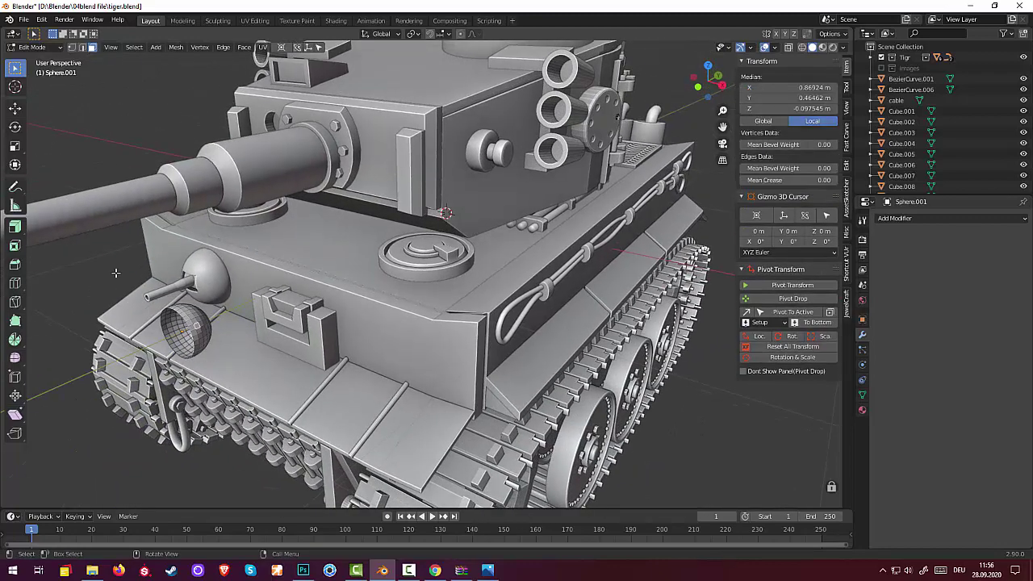
pyautogui.click(33, 47)
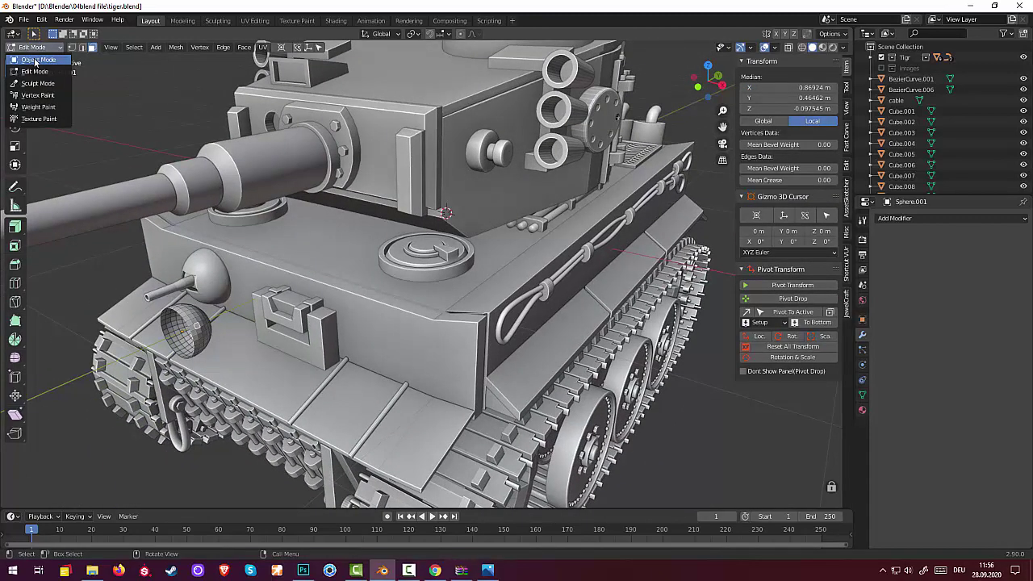
# - Back in Object Mode, add a Solidify modifier to the dome with 0.22 m thickness
pyautogui.click(36, 60)
pyautogui.click(896, 219)
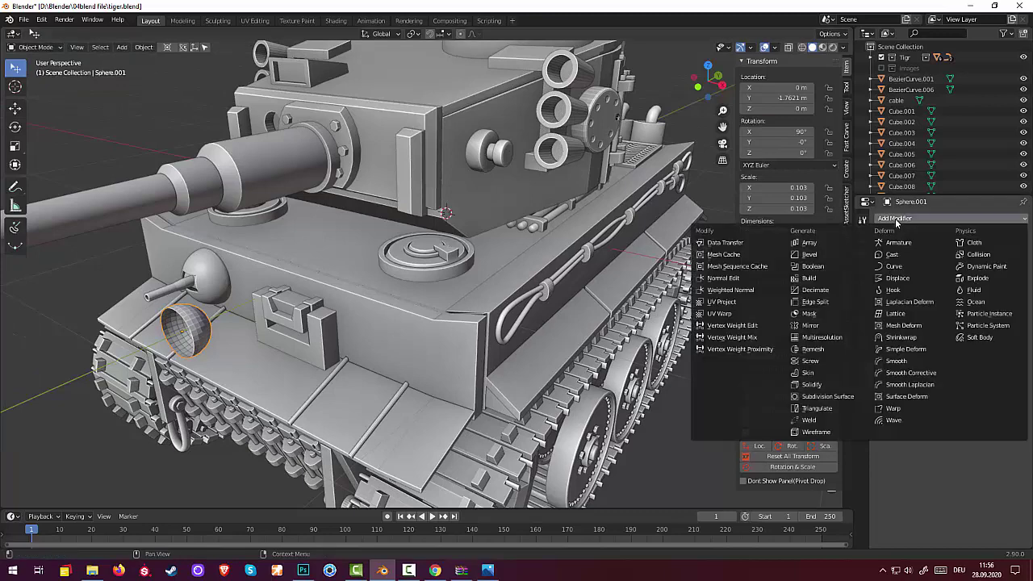
pyautogui.click(812, 384)
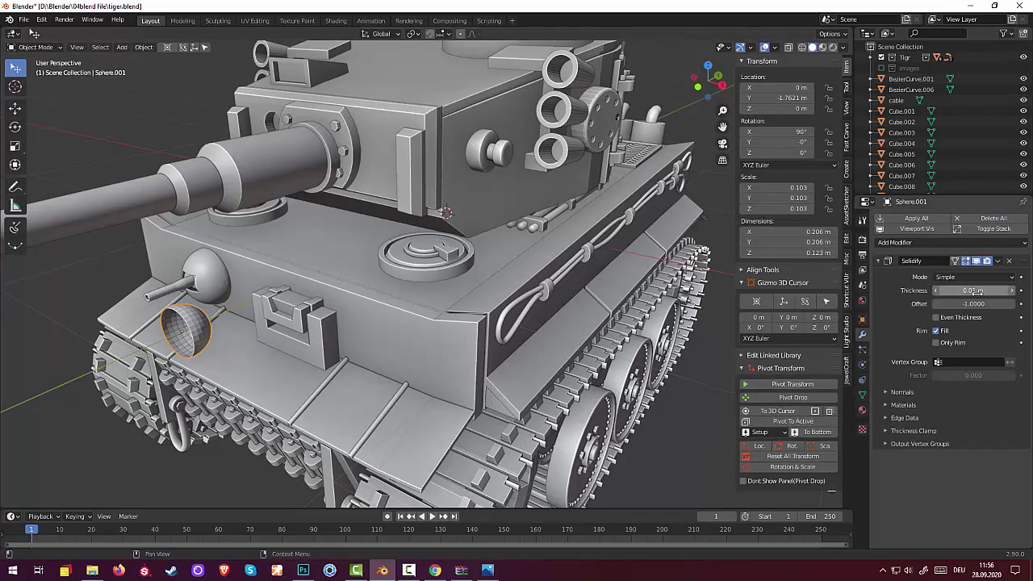
pyautogui.moveTo(971, 289)
pyautogui.mouseDown()
pyautogui.moveTo(993, 290)
pyautogui.moveTo(952, 290)
pyautogui.moveTo(989, 289)
pyautogui.mouseUp()
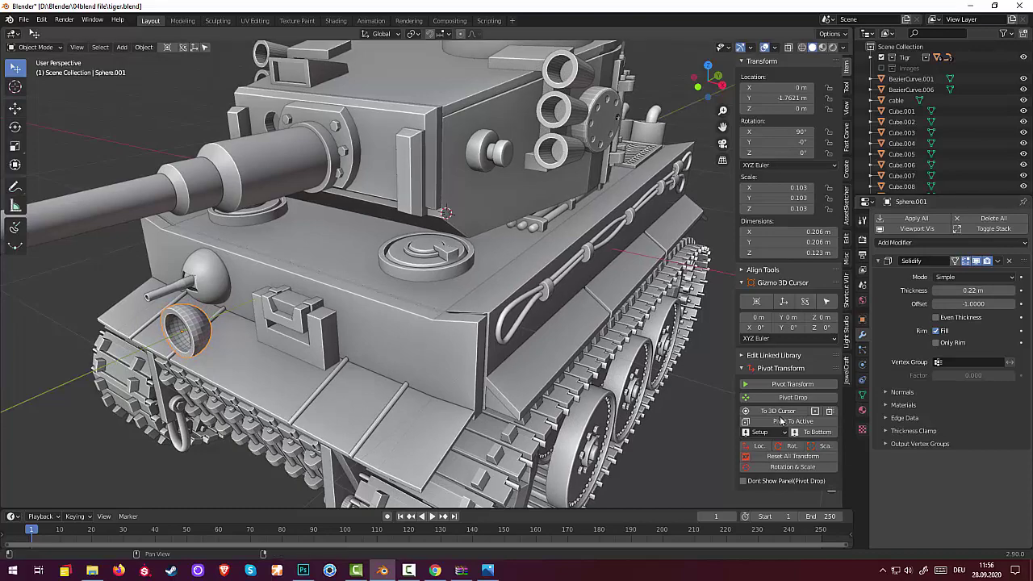
pyautogui.moveTo(598, 471)
pyautogui.mouseDown(button='middle')
pyautogui.moveTo(339, 358)
pyautogui.moveTo(354, 371)
pyautogui.mouseUp(button='middle')
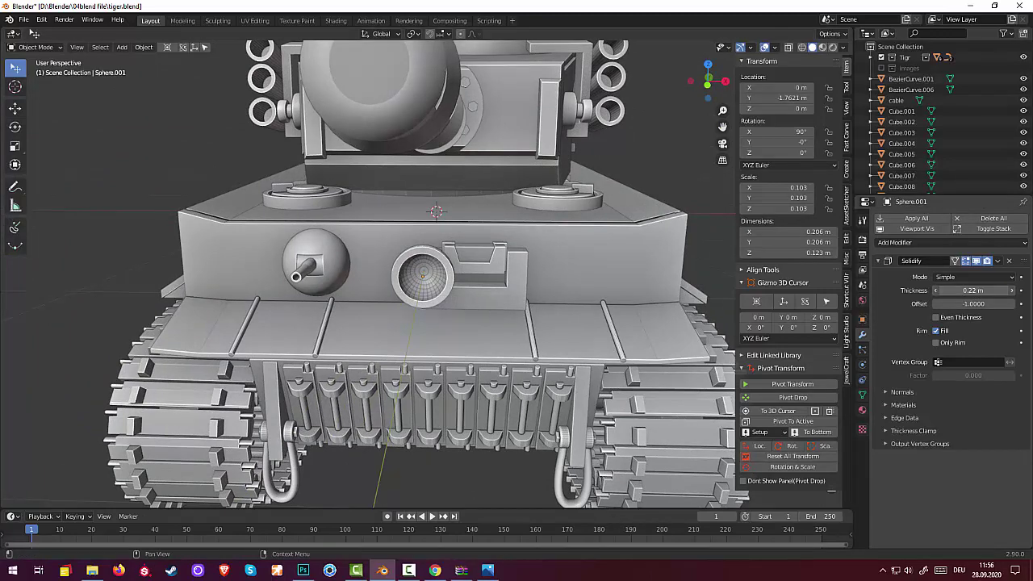
# - Reduce the dome's Solidify thickness from 0.22 m to 0.14 m and select the tank hull
pyautogui.moveTo(974, 290); pyautogui.dragTo(959, 290)
pyautogui.click(533, 336)
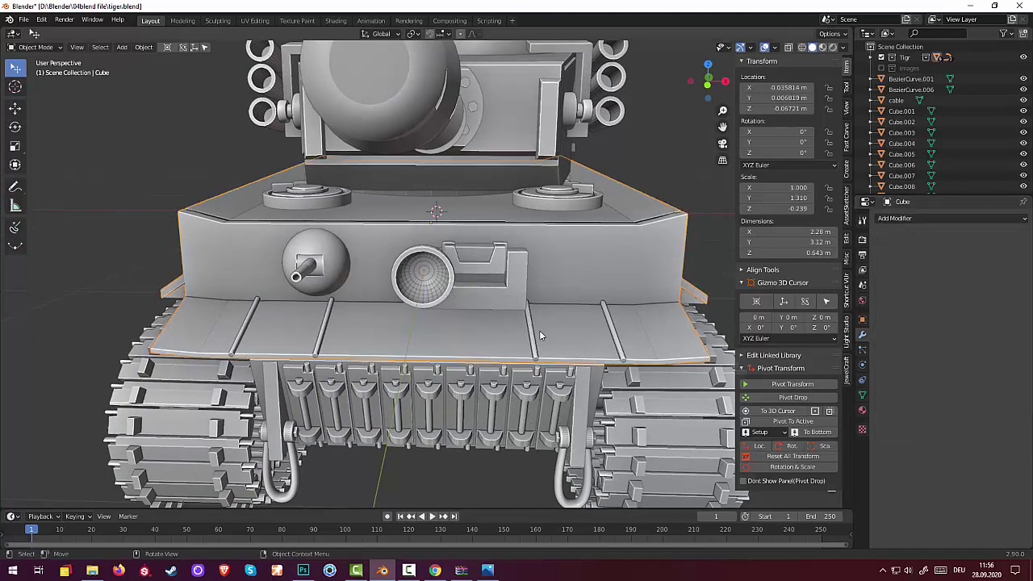
pyautogui.moveTo(533, 335); pyautogui.dragTo(227, 337, button='middle')
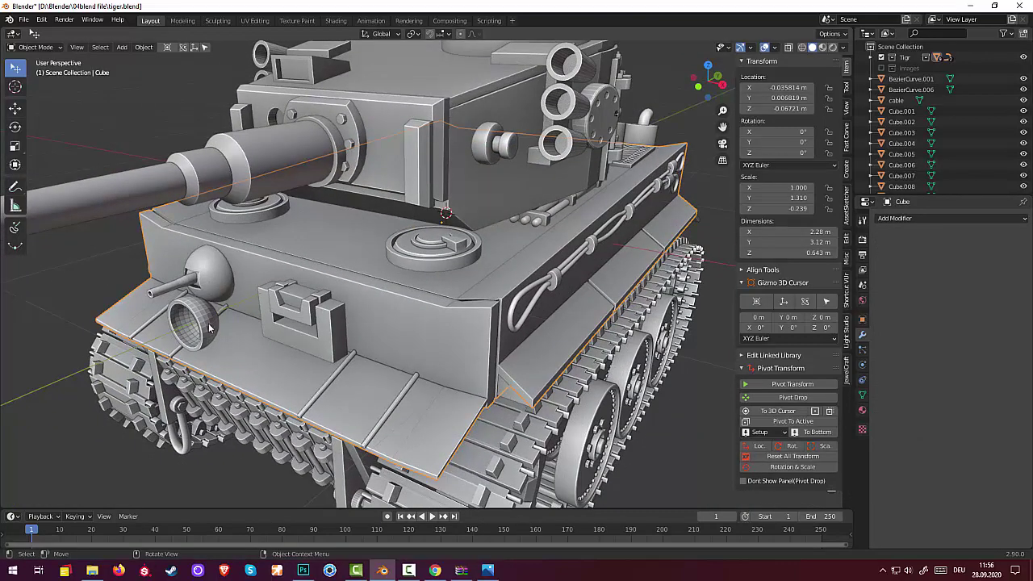
pyautogui.moveTo(246, 323); pyautogui.dragTo(252, 327, button='middle')
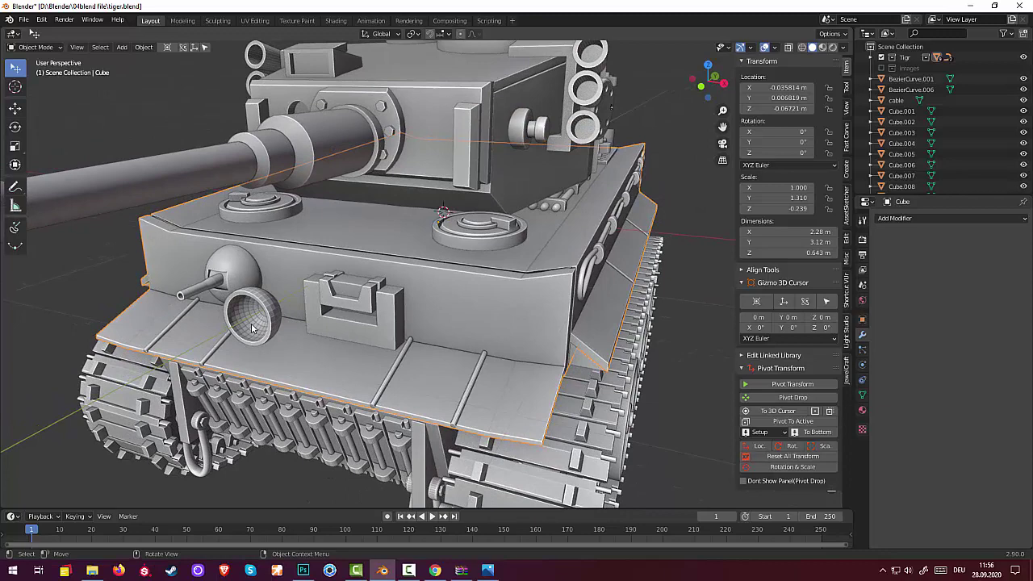
# - Snap the hull to the grid at 0, 0, 0 with Selection to Grid, then reselect the dome
pyautogui.press('shift')
pyautogui.hotkey('shift', 's')
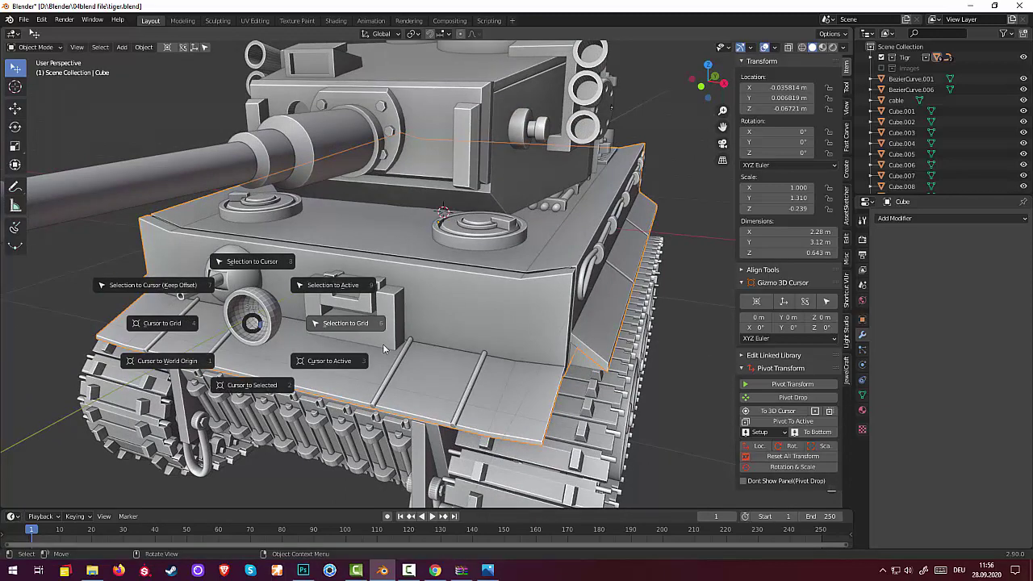
pyautogui.click(668, 418)
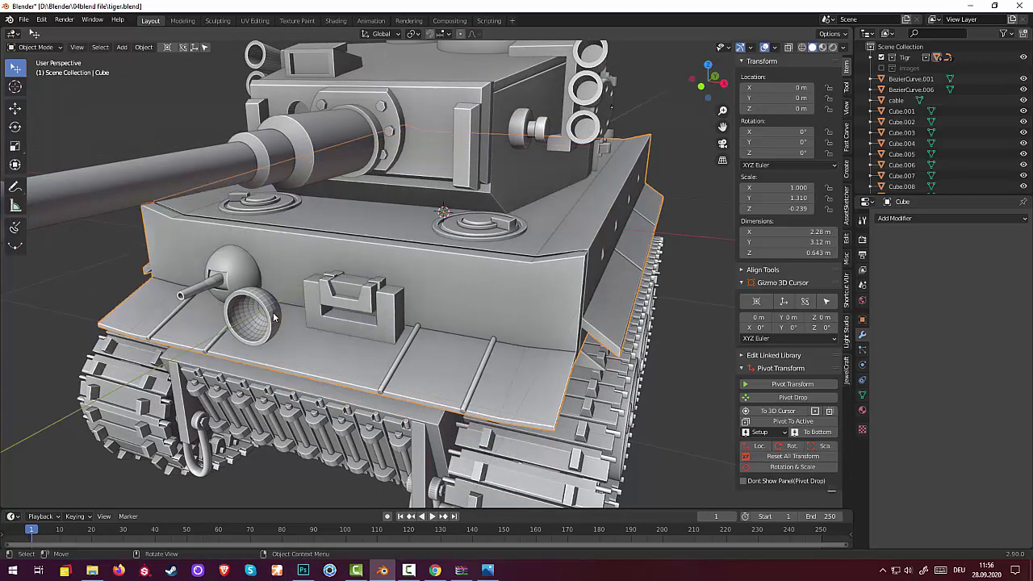
pyautogui.click(273, 317)
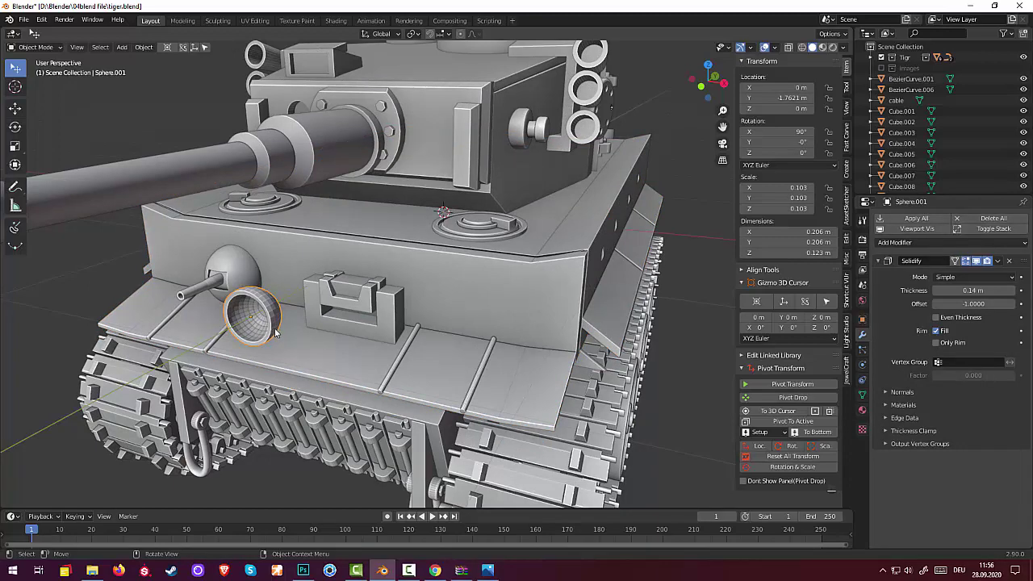
pyautogui.click(999, 261)
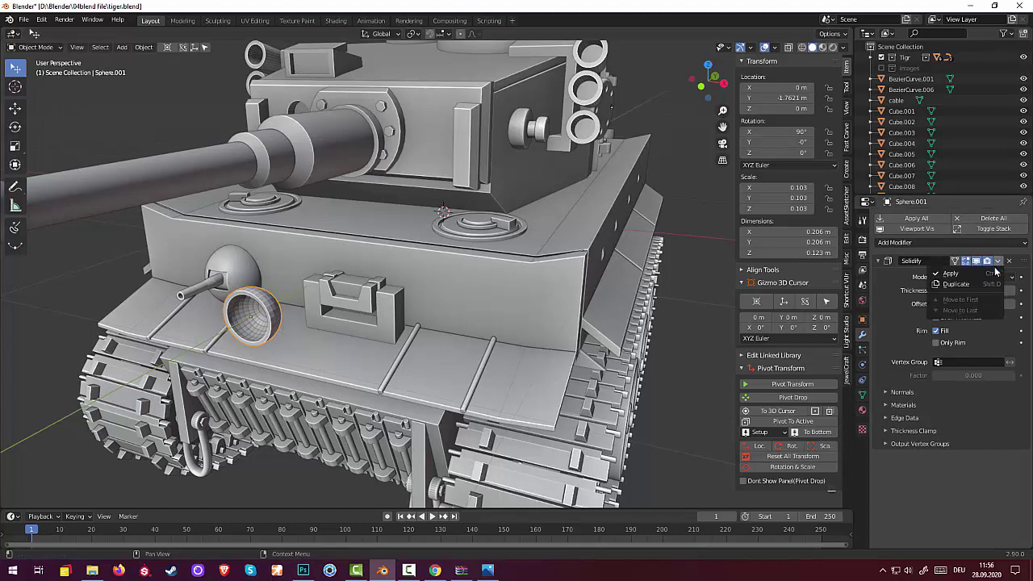
# - Apply the dome's Solidify modifier, duplicate it in place, and rotate it 90 then 180 around X
pyautogui.click(970, 272)
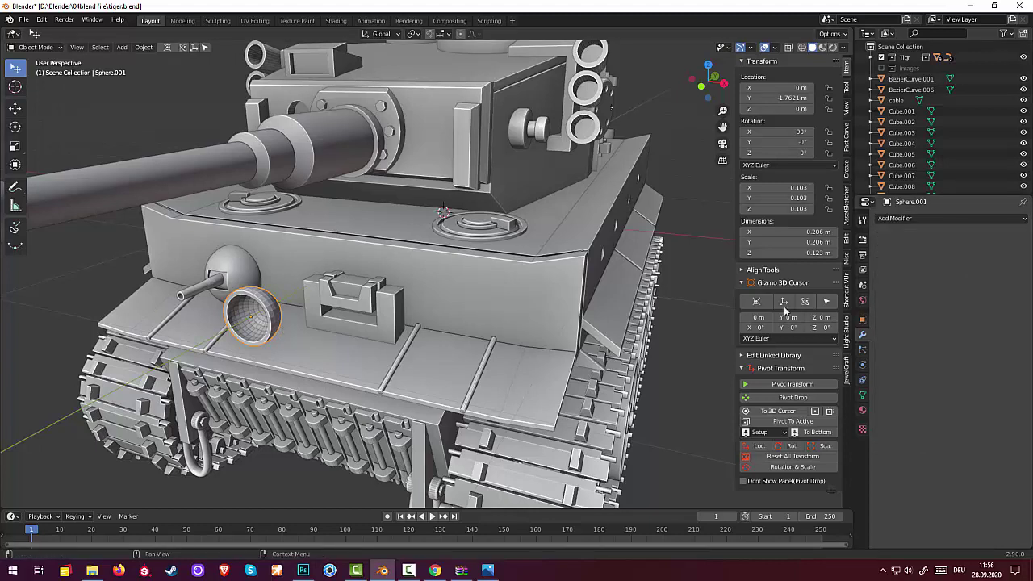
pyautogui.hotkey('shift', 'd')
pyautogui.rightClick(297, 335)
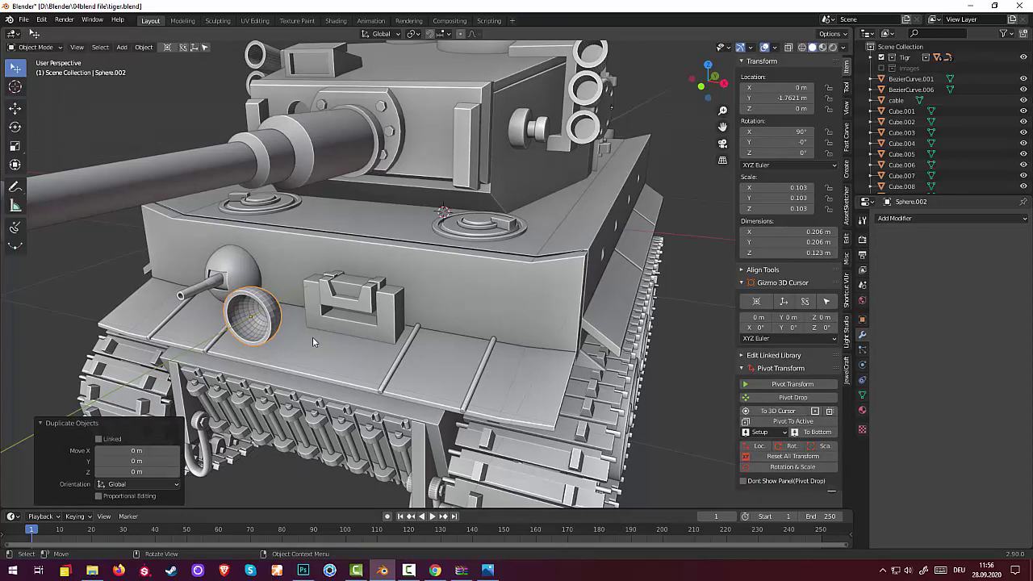
pyautogui.write('r')
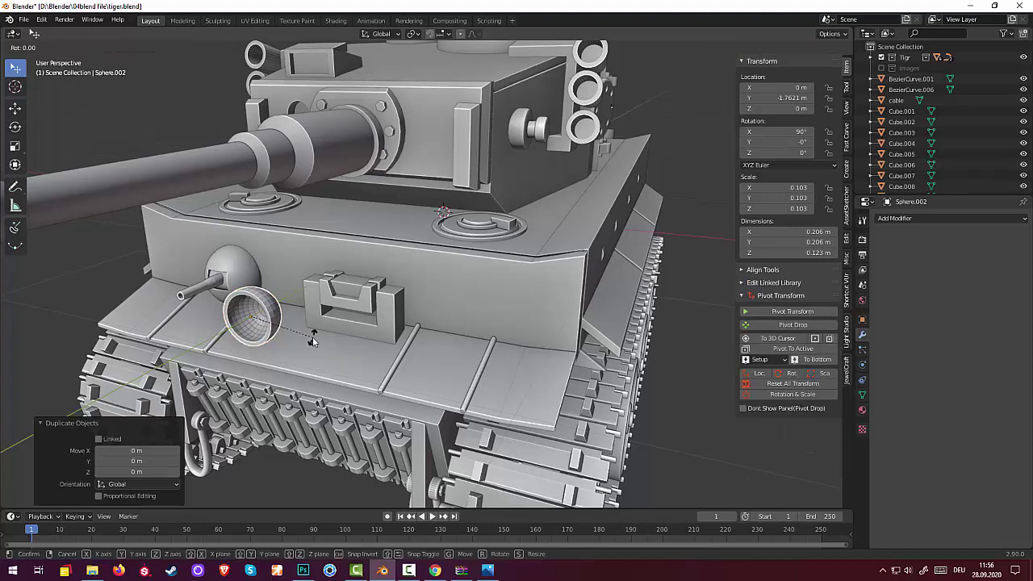
pyautogui.write('x')
pyautogui.write('90')
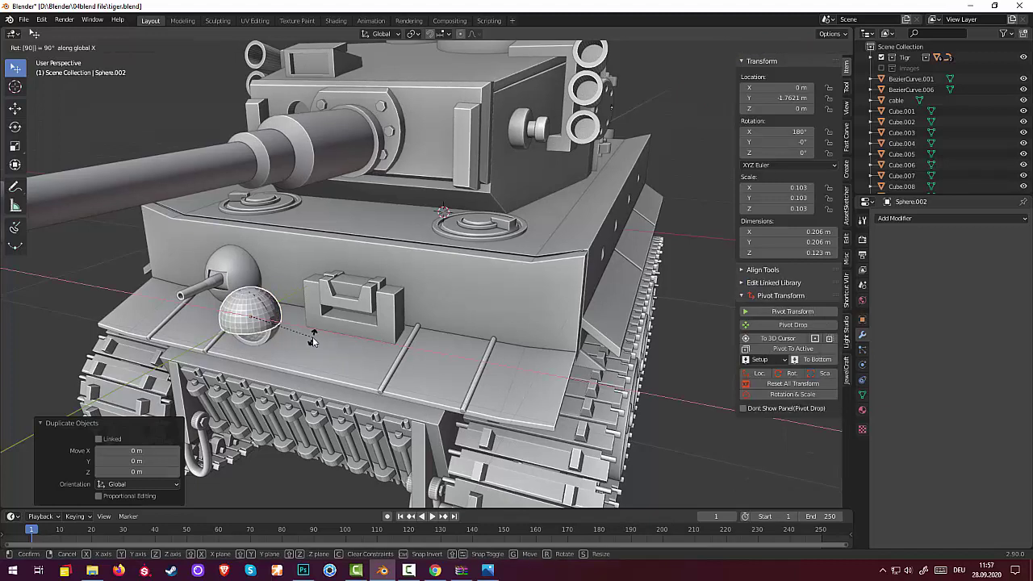
pyautogui.write('180')
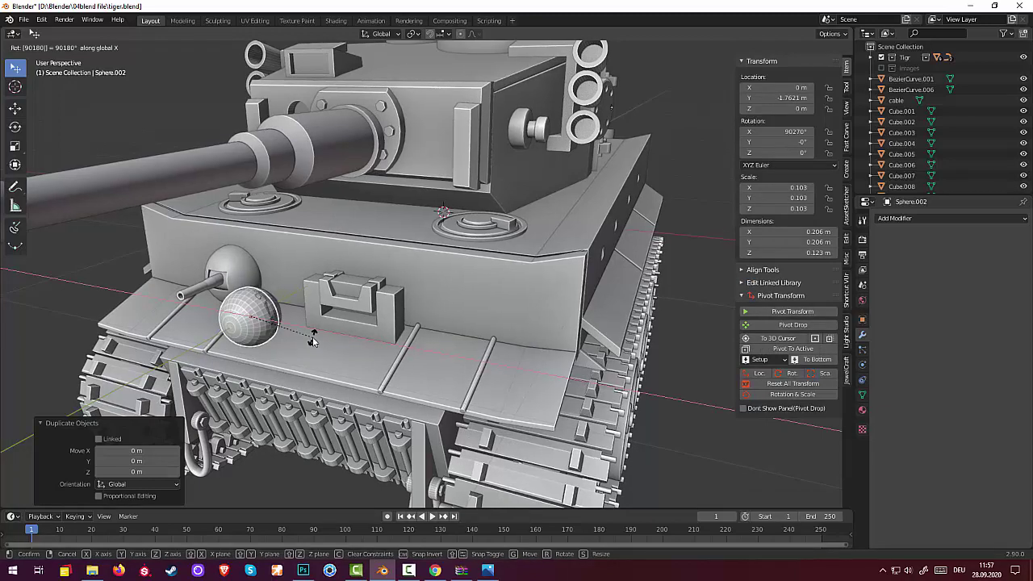
pyautogui.press('Return')
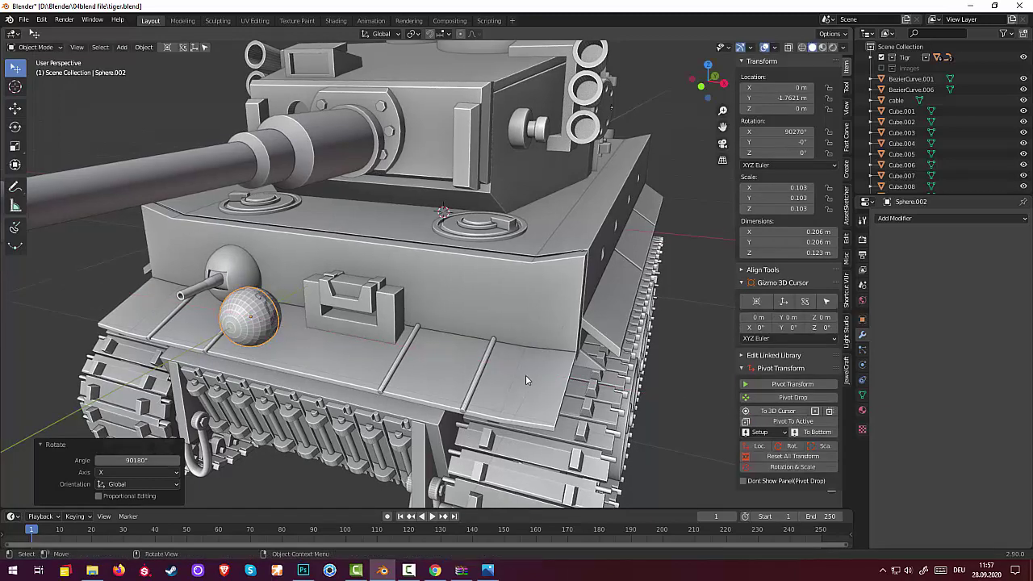
# - Shrink the duplicated dome to 0.085 scale (0.169 m across) and begin flattening it along Y
pyautogui.press('s')
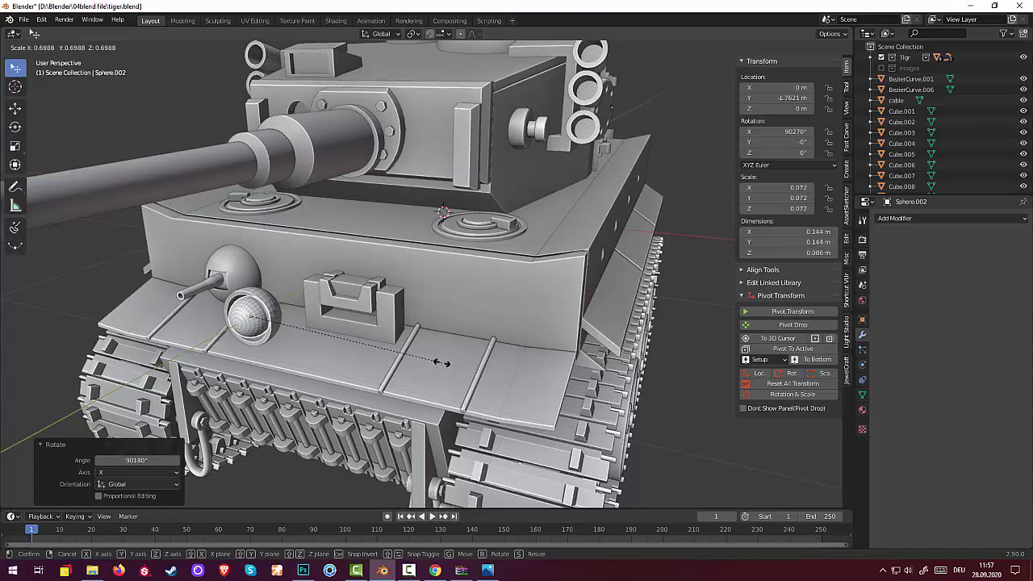
pyautogui.click(382, 326)
pyautogui.moveTo(382, 326)
pyautogui.mouseDown(button='middle')
pyautogui.moveTo(380, 289)
pyautogui.moveTo(438, 322)
pyautogui.mouseUp(button='middle')
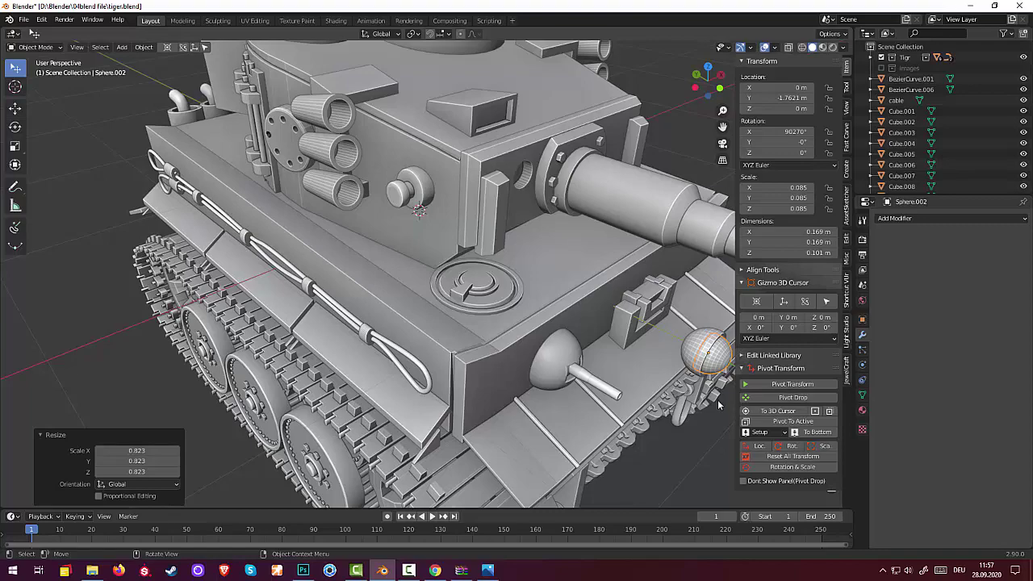
pyautogui.moveTo(718, 400); pyautogui.dragTo(698, 391, button='middle')
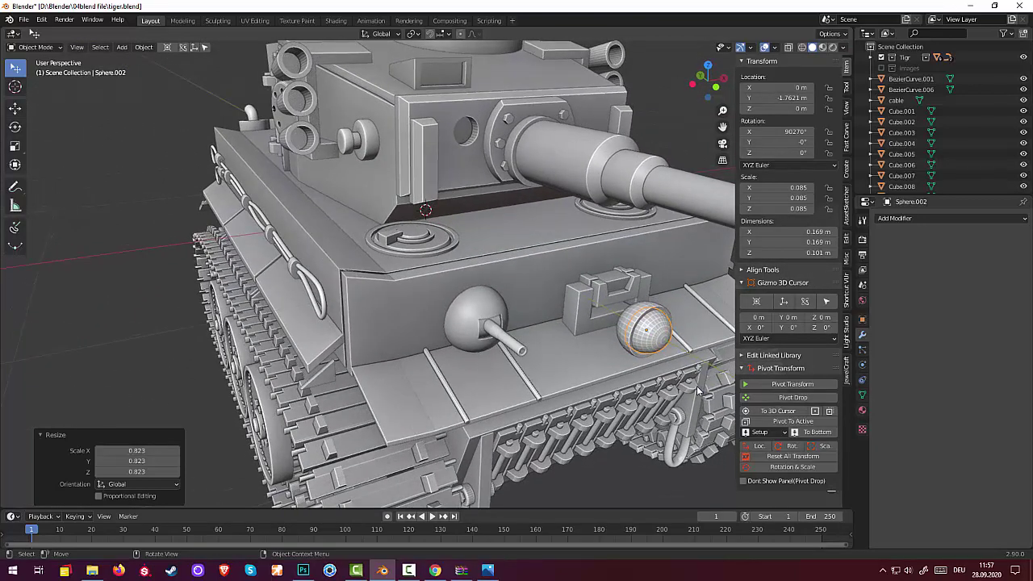
pyautogui.scroll(-2, 697, 385)
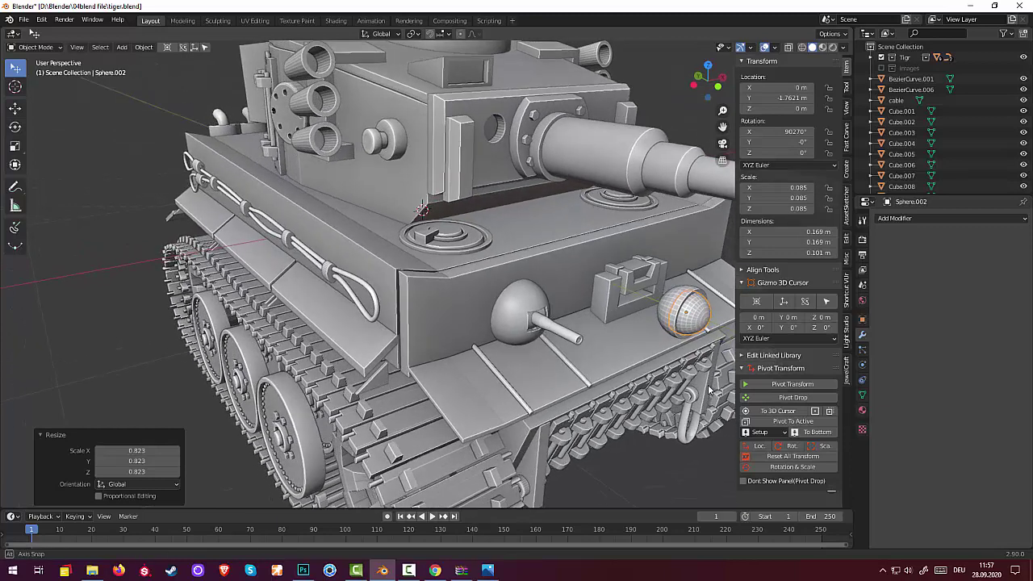
pyautogui.scroll(-1, 699, 381)
pyautogui.moveTo(699, 378); pyautogui.dragTo(662, 375, button='middle')
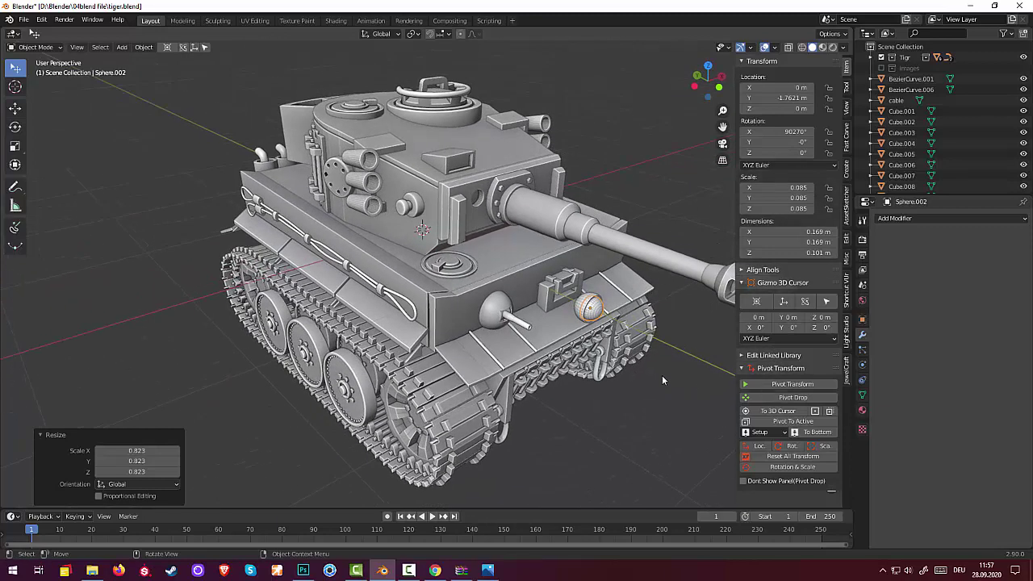
pyautogui.press('s')
pyautogui.press('y')
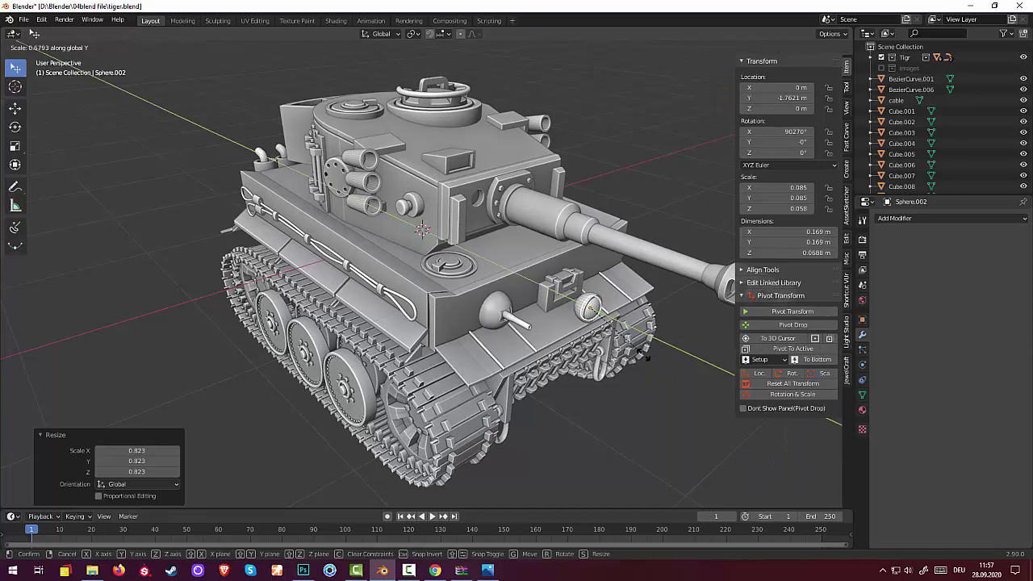
# - Confirm the dome's Y flattening to 0.169 × 0.169 × 0.0688 m and view the tank from the front
pyautogui.click(645, 362)
pyautogui.moveTo(631, 356); pyautogui.dragTo(484, 266, button='middle')
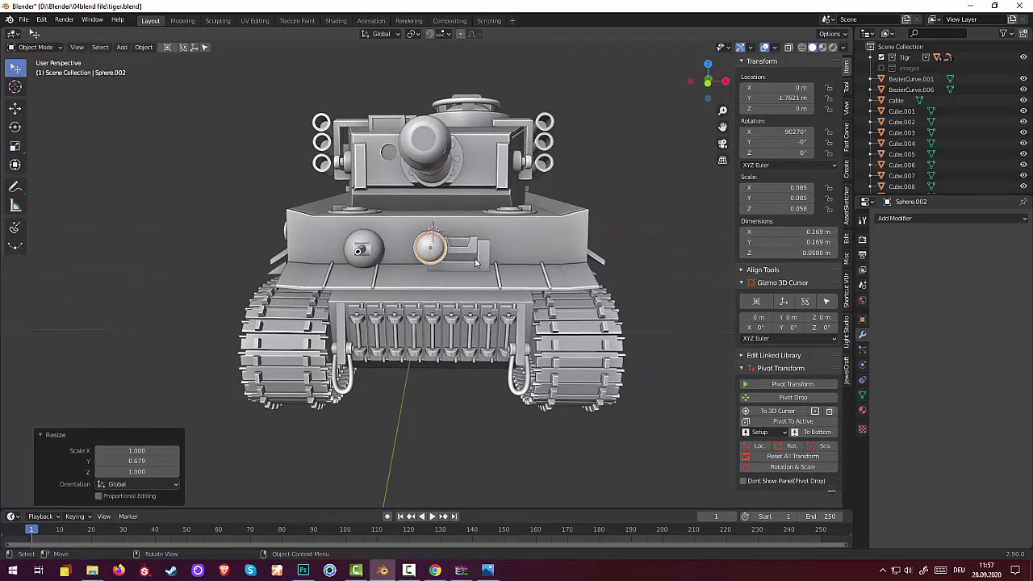
pyautogui.scroll(4, 446, 216)
pyautogui.scroll(3, 446, 217)
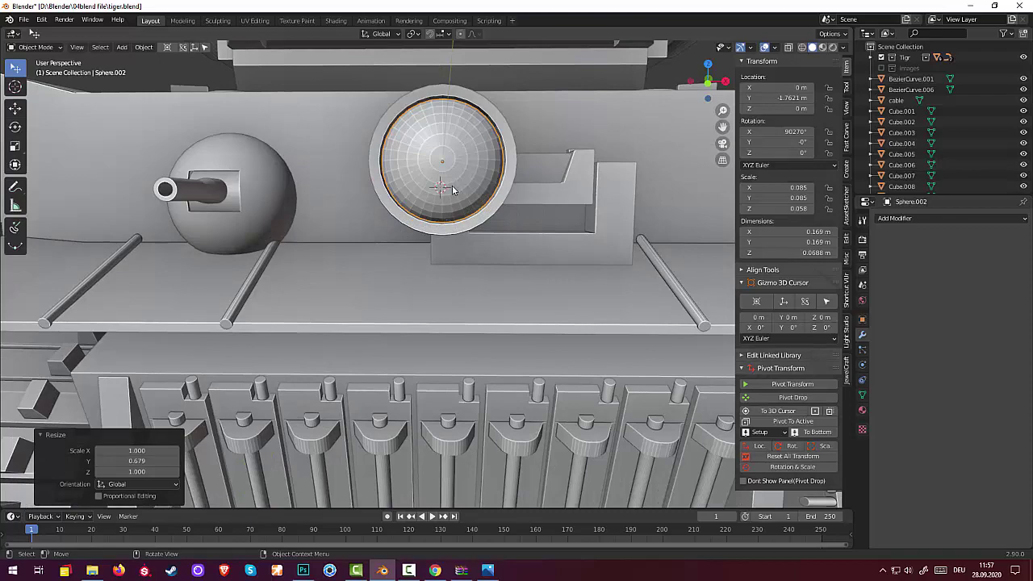
pyautogui.scroll(-6, 511, 218)
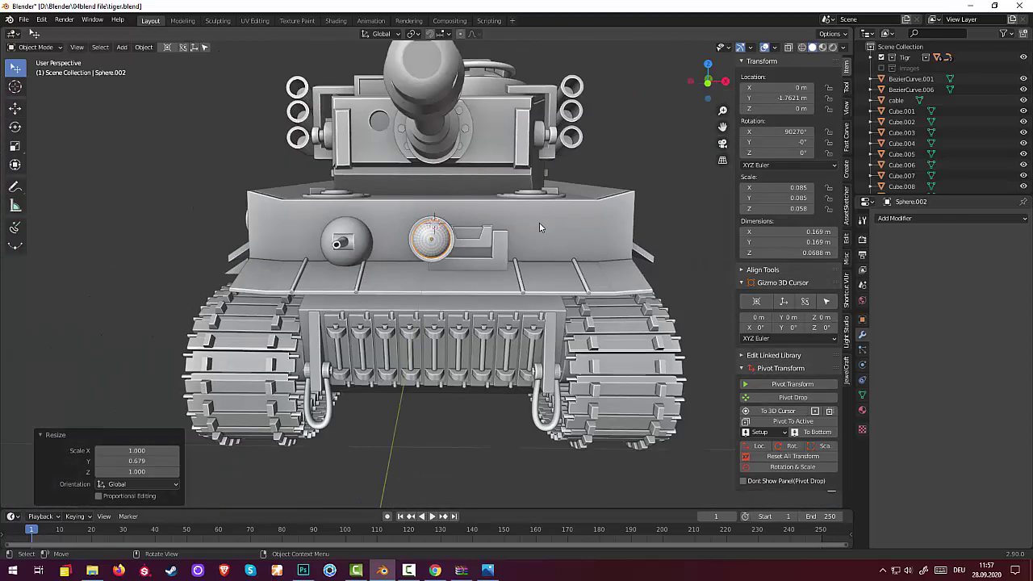
pyautogui.moveTo(531, 231); pyautogui.dragTo(374, 278, button='middle')
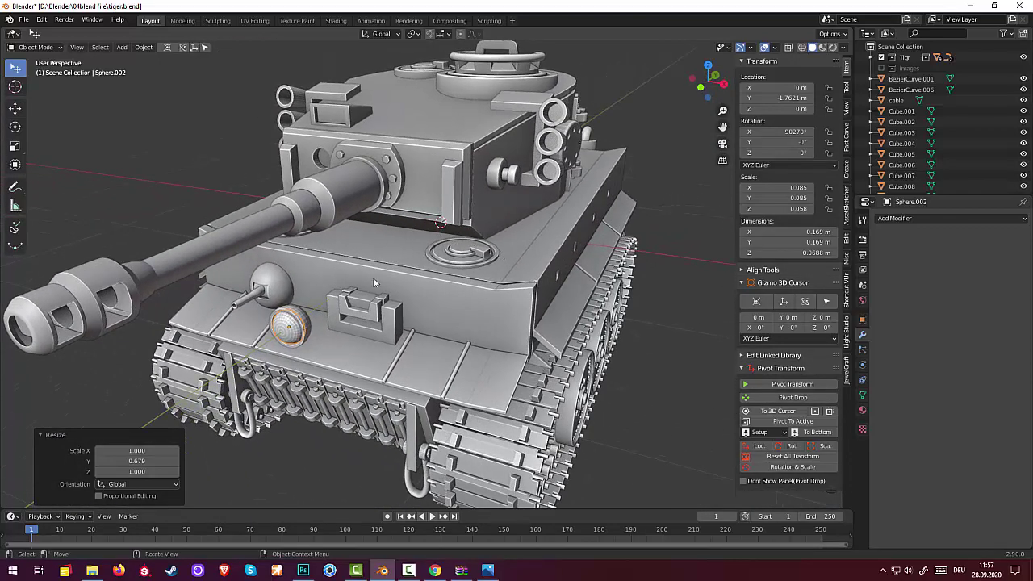
# - Deselect the dome and bring up the Add menu's mesh primitives
pyautogui.click(284, 436)
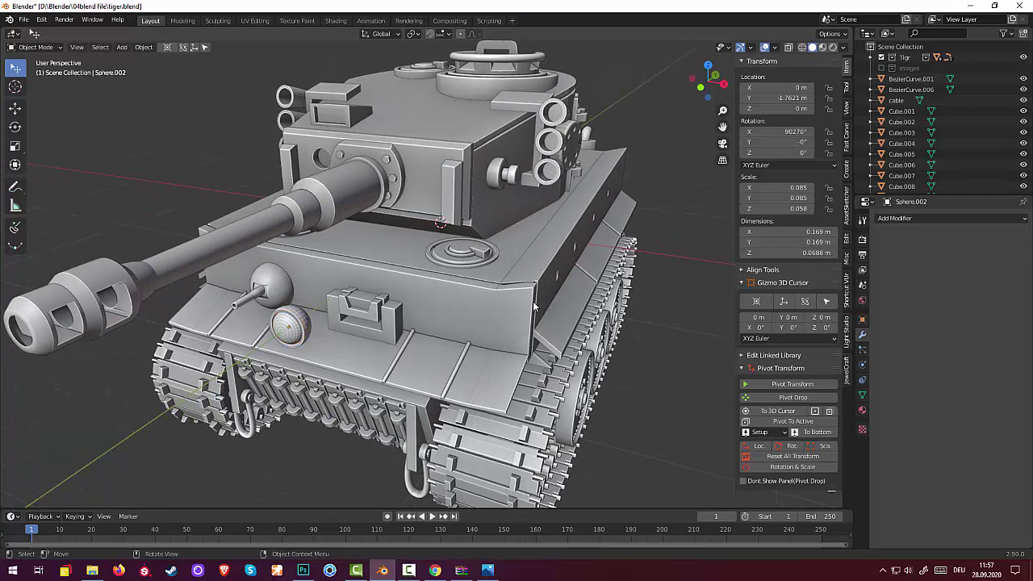
pyautogui.hotkey('shift', 'a')
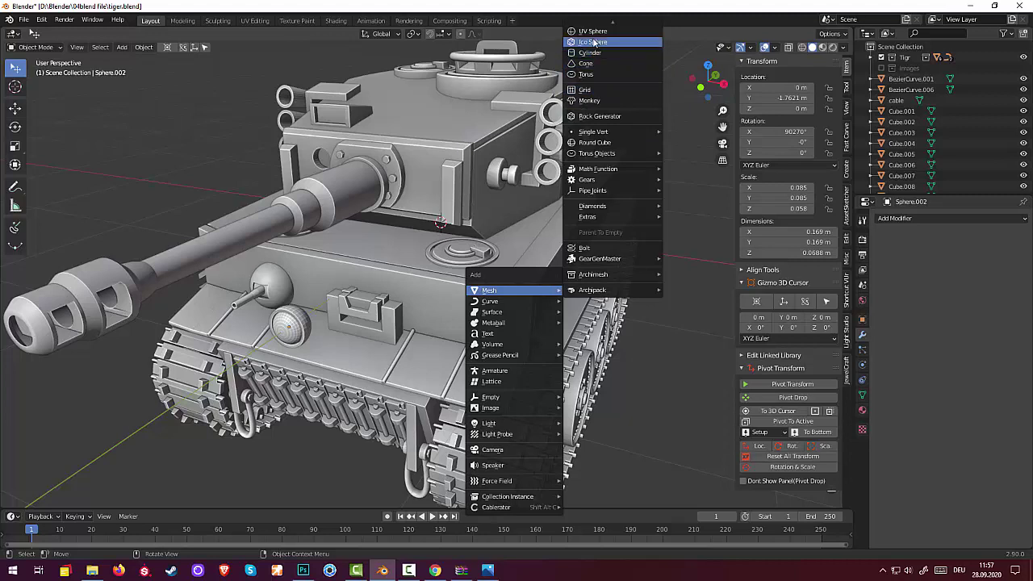
pyautogui.click(11, 71)
pyautogui.click(47, 64)
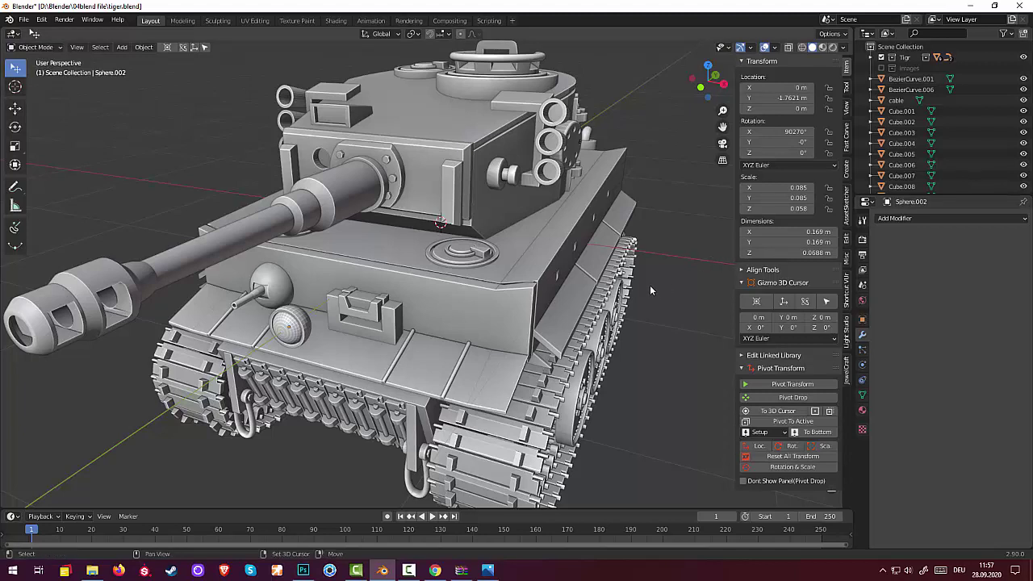
pyautogui.hotkey('shift', 'a')
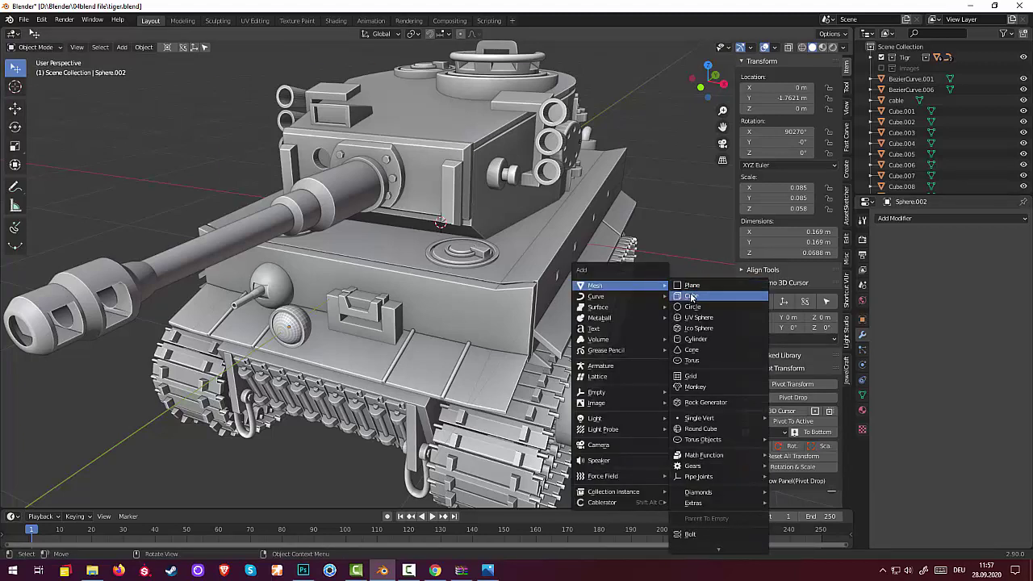
# - Add a cube and move it along Y toward the tank front
pyautogui.click(692, 297)
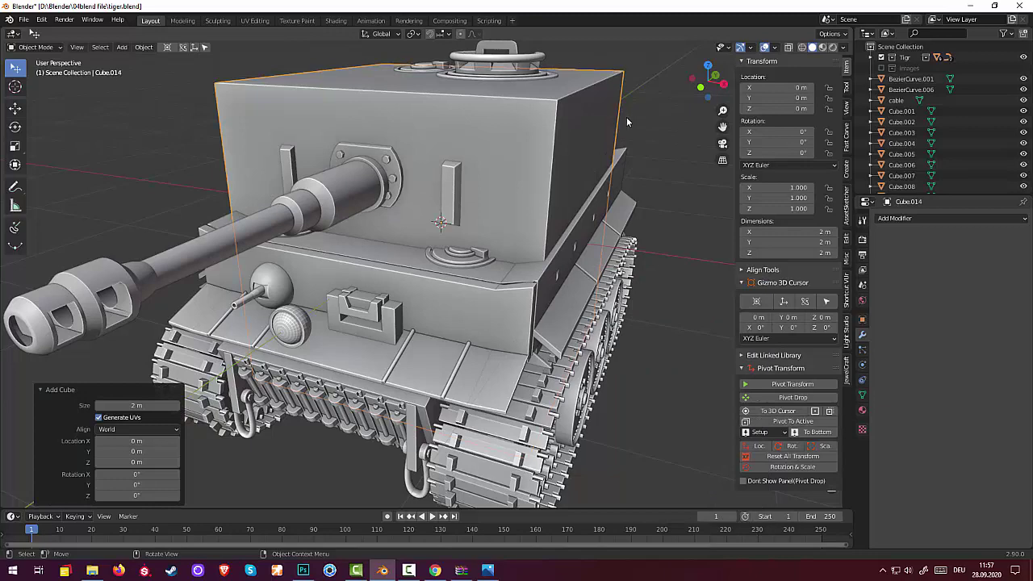
pyautogui.moveTo(628, 120); pyautogui.dragTo(559, 127, button='middle')
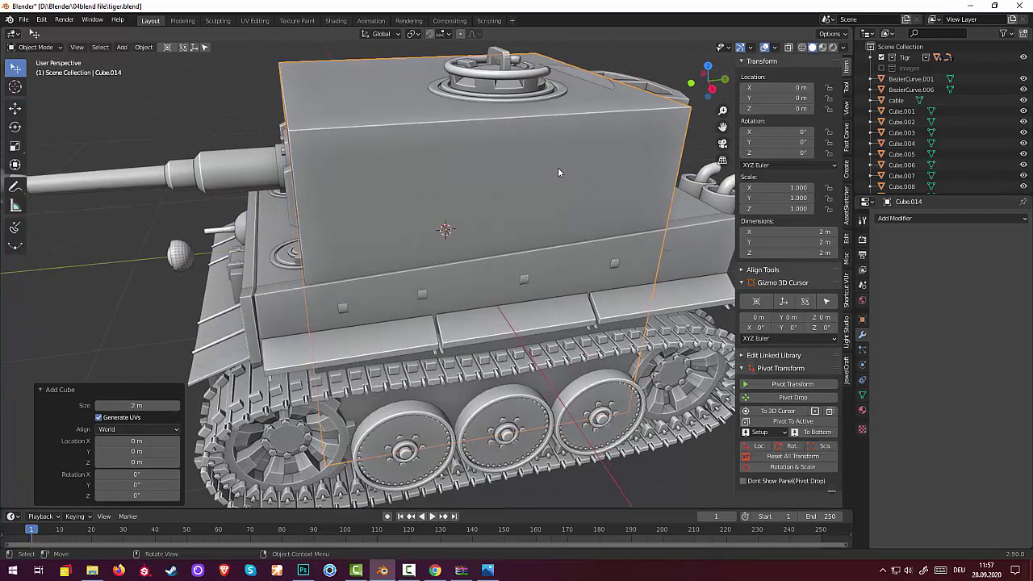
pyautogui.press('g')
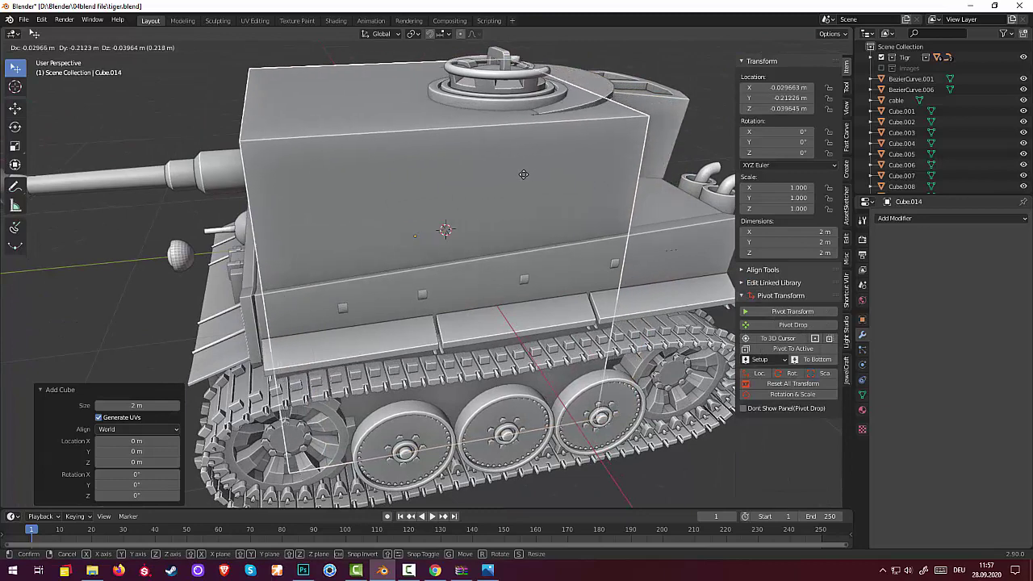
pyautogui.press('y')
pyautogui.click(452, 162)
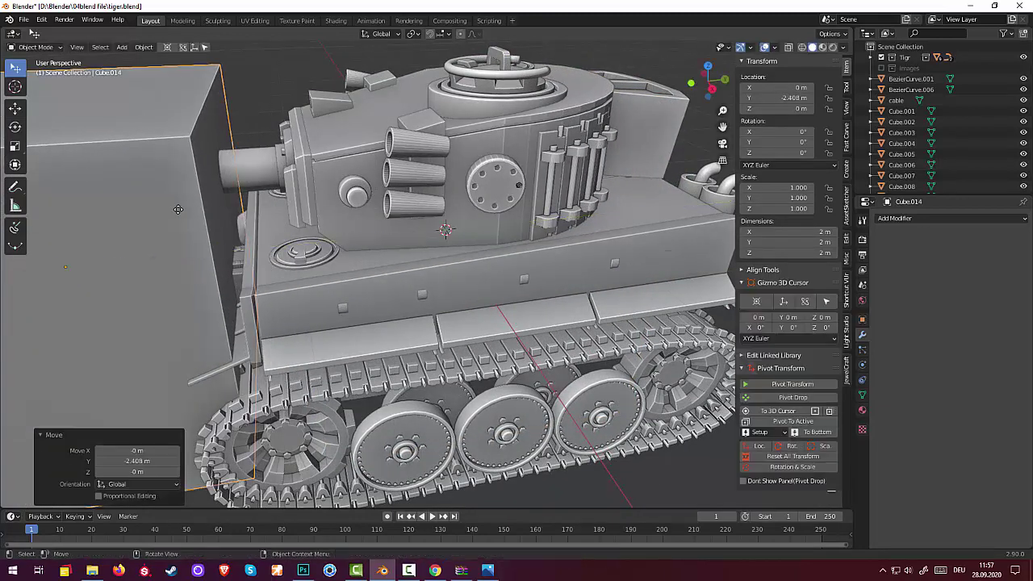
pyautogui.moveTo(452, 161); pyautogui.dragTo(452, 162, button='middle')
pyautogui.scroll(3, 510, 162)
pyautogui.scroll(2, 499, 163)
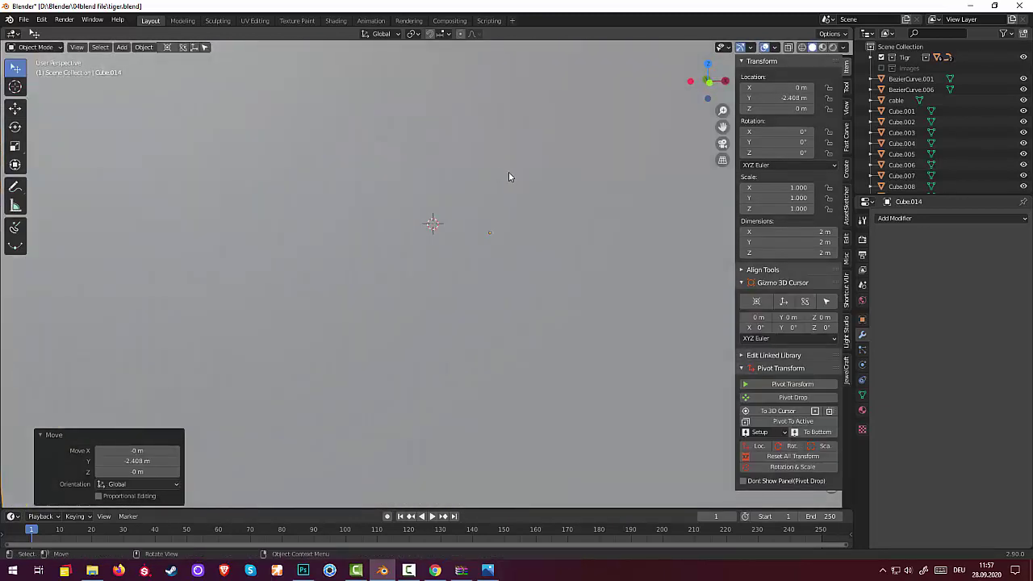
# - Shrink the cube to a small block and flatten it along Z into a thin slab
pyautogui.press('s')
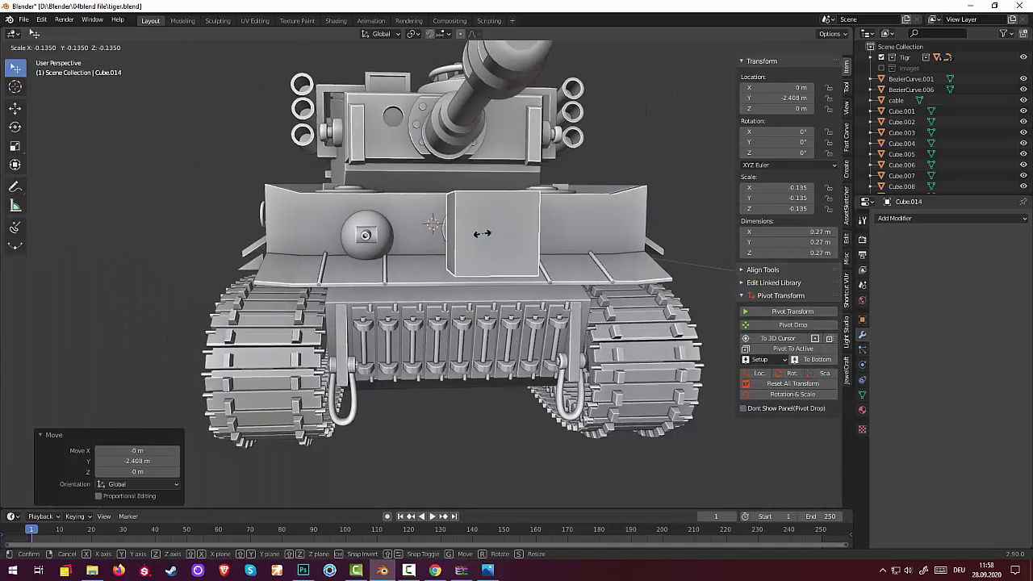
pyautogui.click(486, 233)
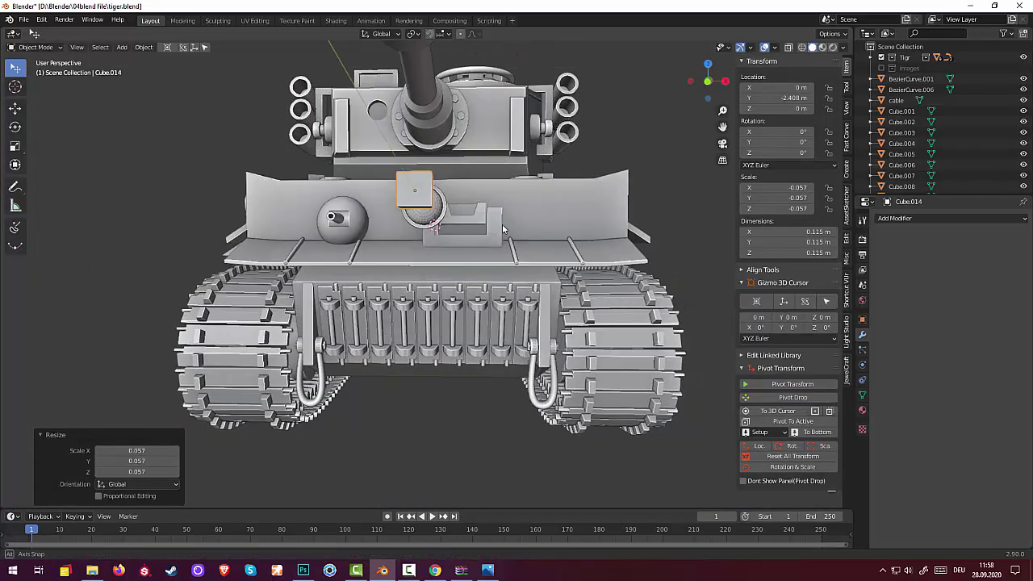
pyautogui.moveTo(493, 230); pyautogui.dragTo(501, 240, button='middle')
pyautogui.press('s')
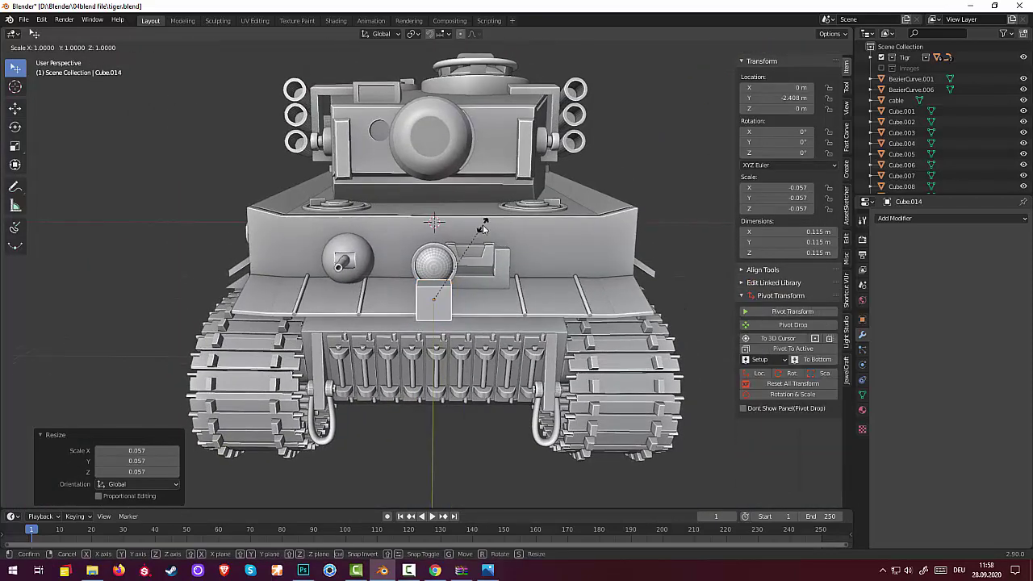
pyautogui.press('z')
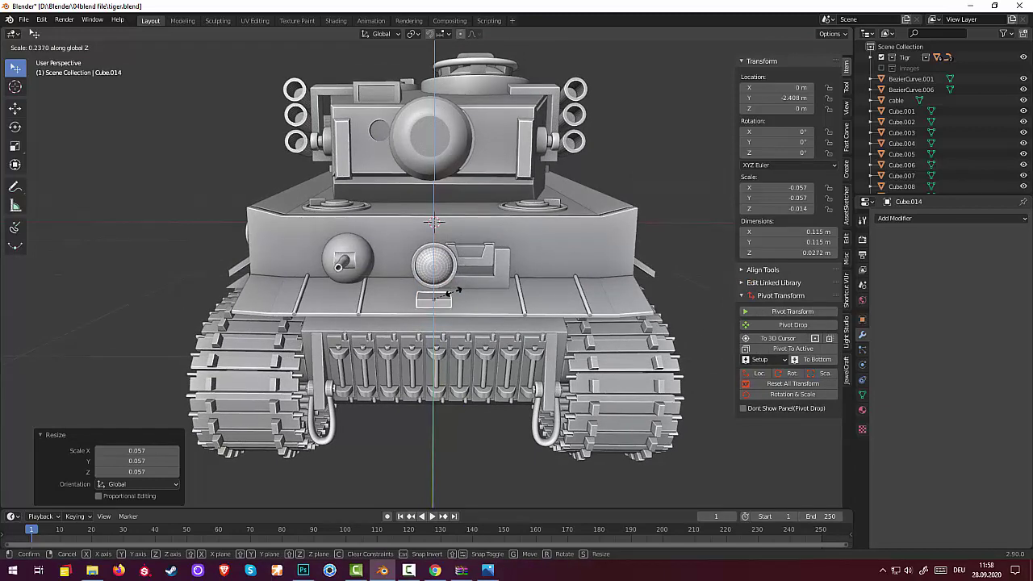
pyautogui.click(452, 293)
pyautogui.moveTo(452, 293); pyautogui.dragTo(488, 301, button='middle')
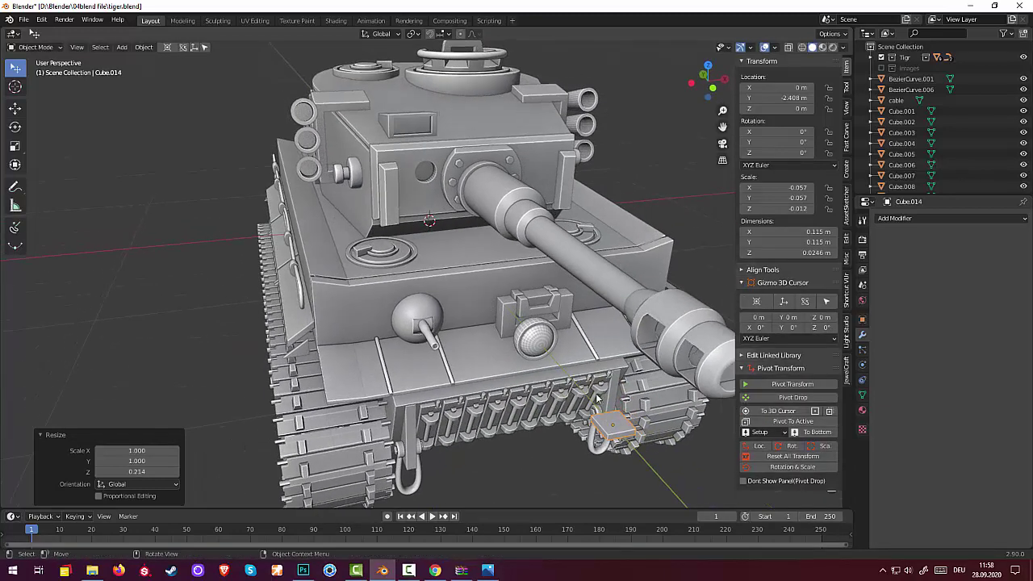
# - Shrink the slab uniformly and adjust its height to 0.0815 × 0.0815 × 0.0236 m
pyautogui.click(779, 282)
pyautogui.press('s')
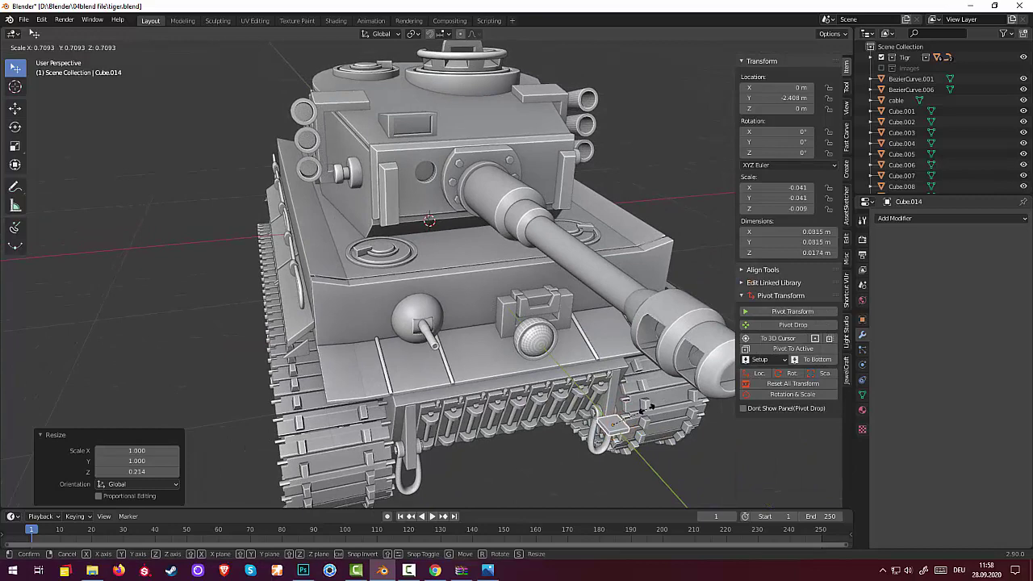
pyautogui.click(644, 410)
pyautogui.press('s')
pyautogui.press('z')
pyautogui.click(636, 388)
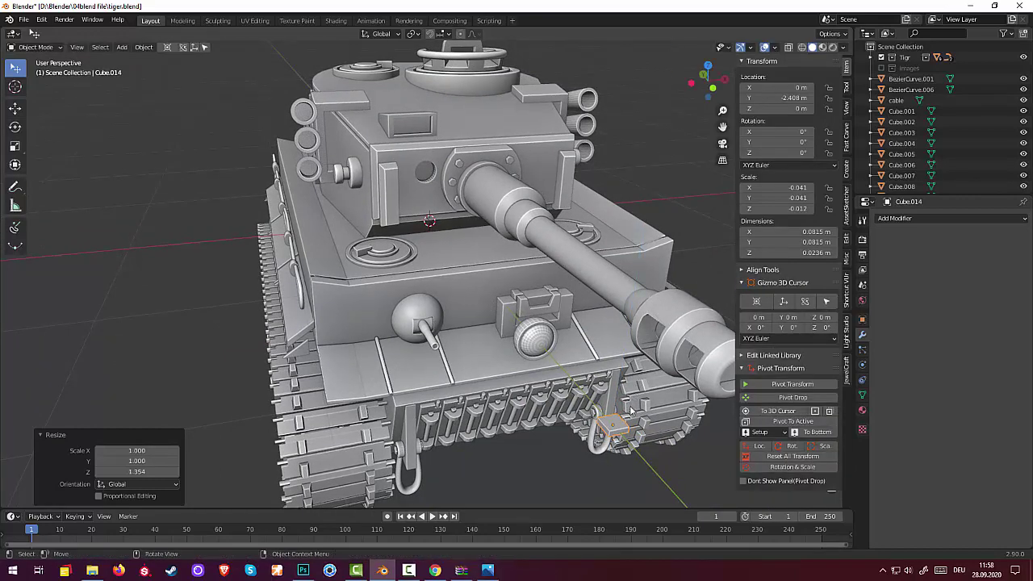
pyautogui.moveTo(634, 411); pyautogui.dragTo(557, 403, button='middle')
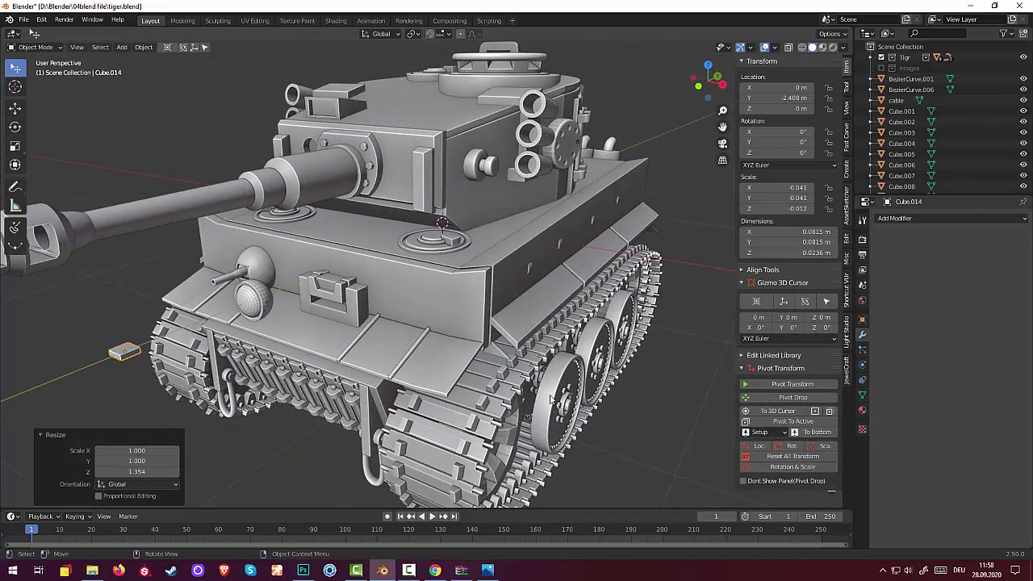
# - Move the slab along Y into the front dome
pyautogui.press('g')
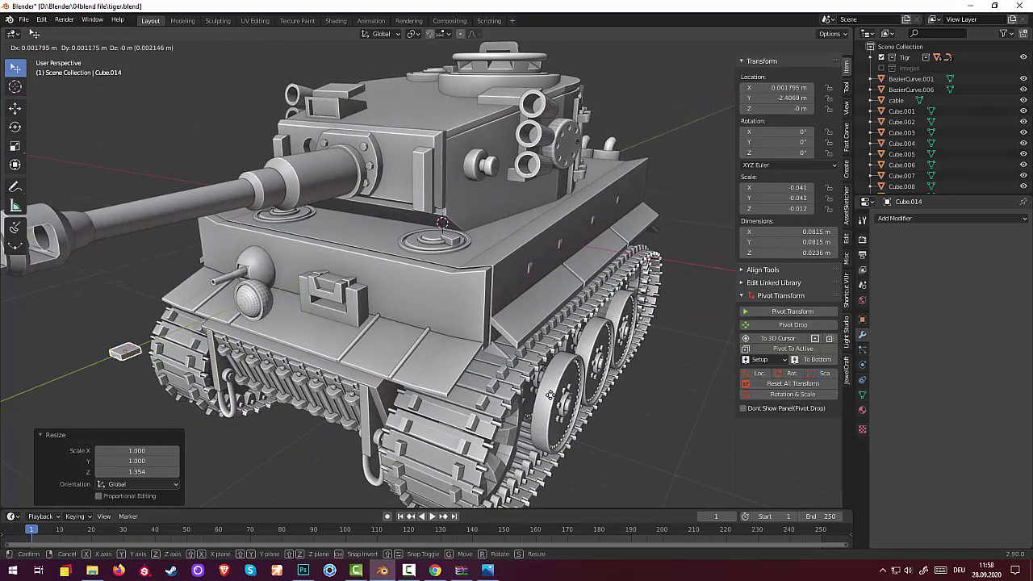
pyautogui.press('y')
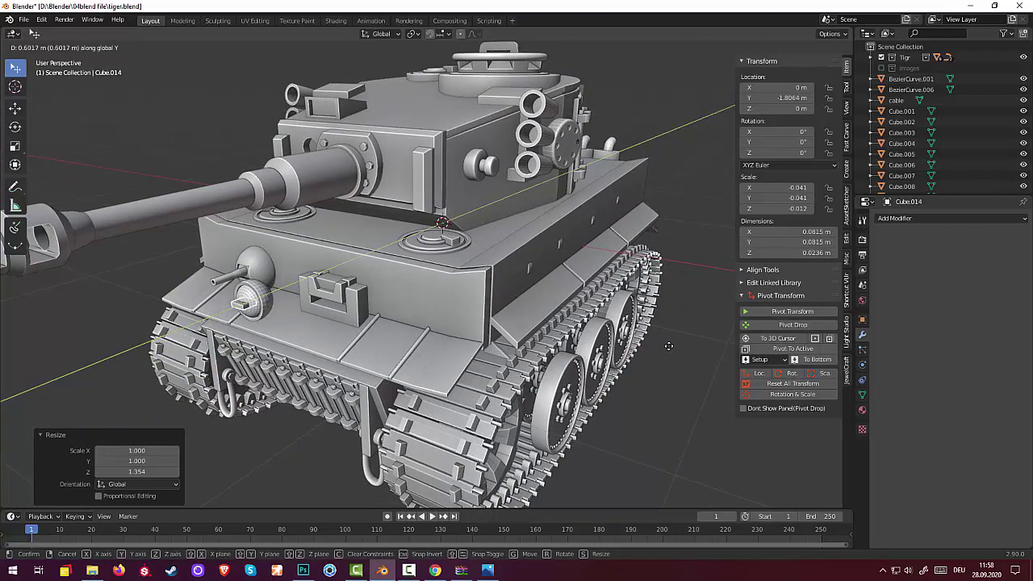
pyautogui.click(669, 346)
pyautogui.moveTo(652, 259); pyautogui.dragTo(535, 302, button='middle')
pyautogui.scroll(2, 535, 302)
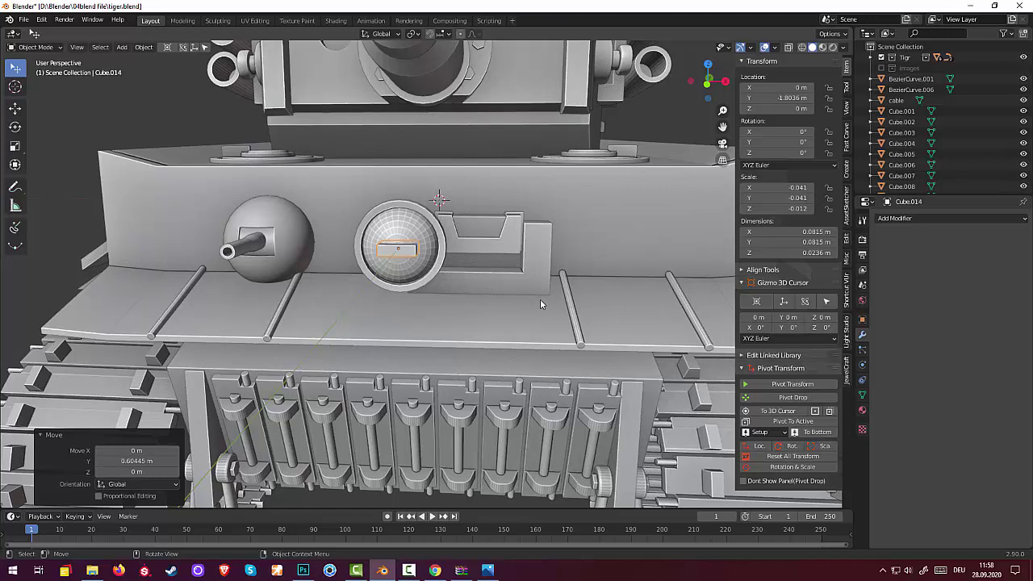
# - Resize the slab deeper along Y and wider along X
pyautogui.press('s')
pyautogui.press('y')
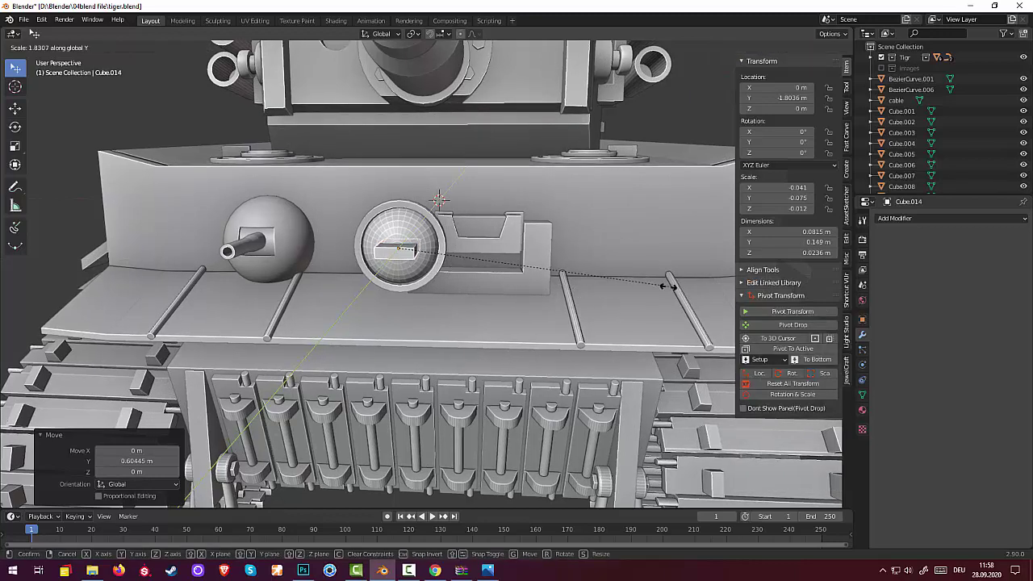
pyautogui.click(589, 285)
pyautogui.press('s')
pyautogui.press('x')
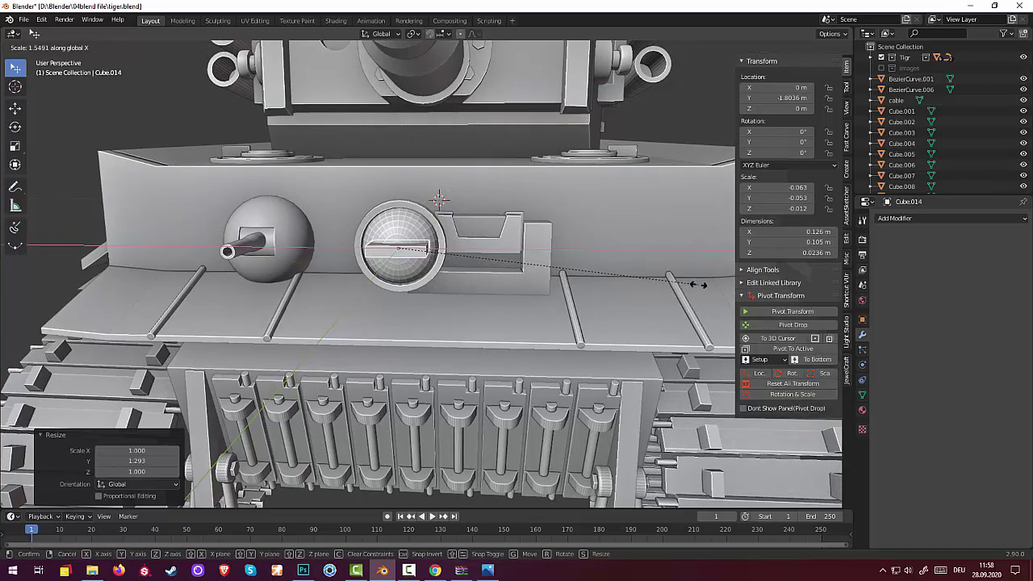
pyautogui.click(701, 283)
# - Reset All Transform on both the slab cutter and the dome sphere
pyautogui.click(573, 314)
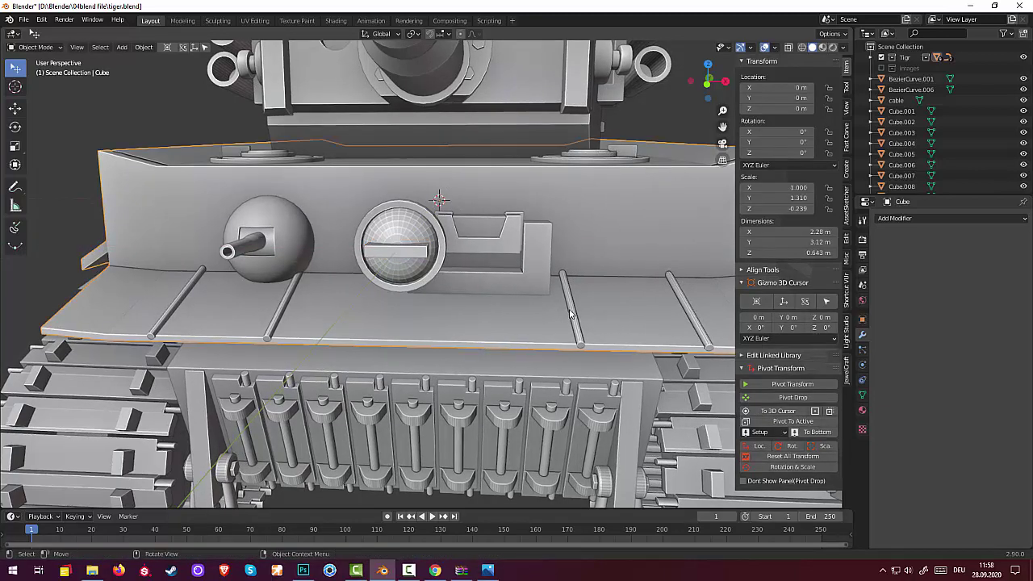
pyautogui.moveTo(560, 309); pyautogui.dragTo(531, 316, button='middle')
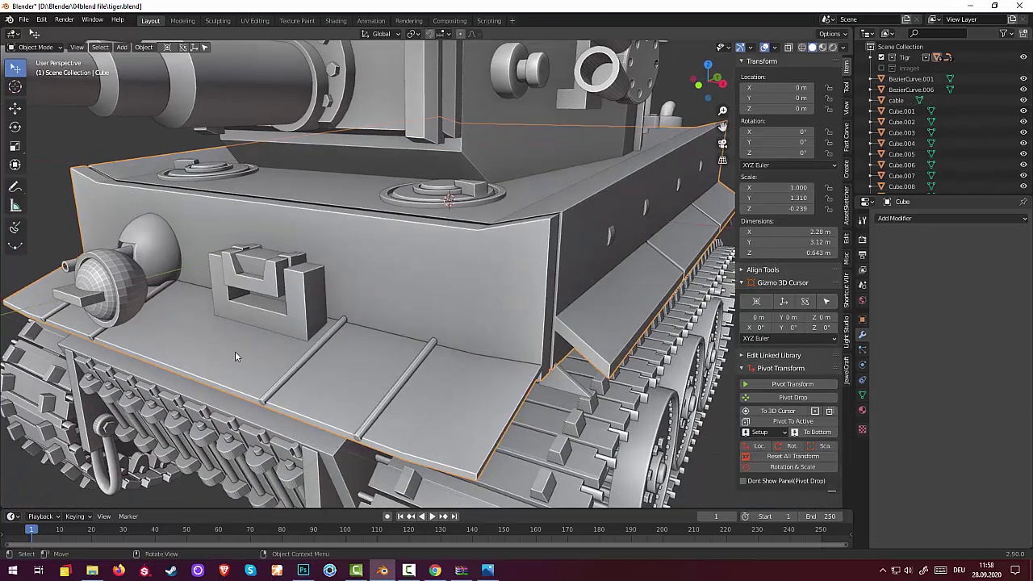
pyautogui.click(103, 314)
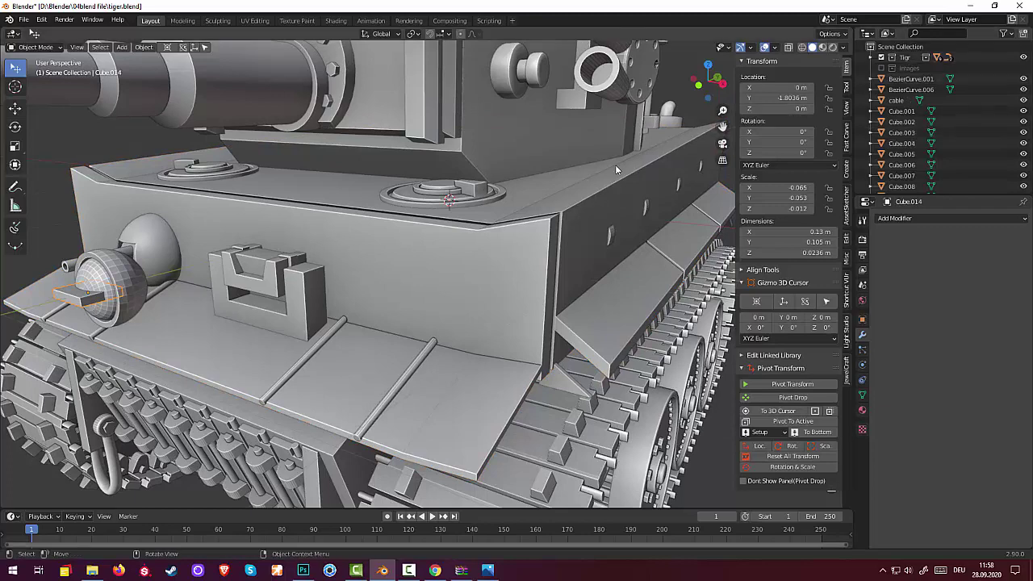
pyautogui.click(796, 457)
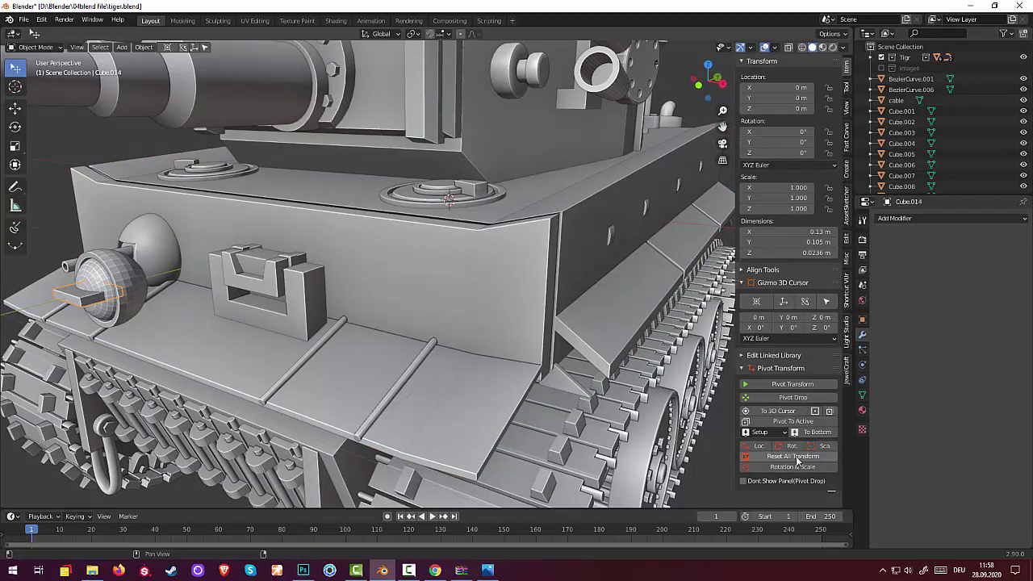
pyautogui.click(97, 281)
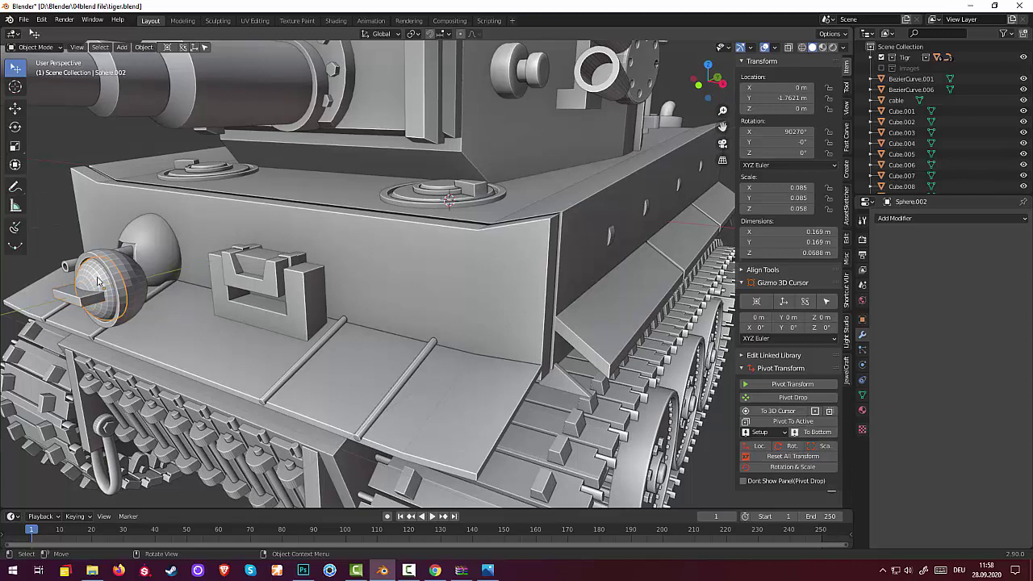
pyautogui.click(793, 457)
pyautogui.click(81, 304)
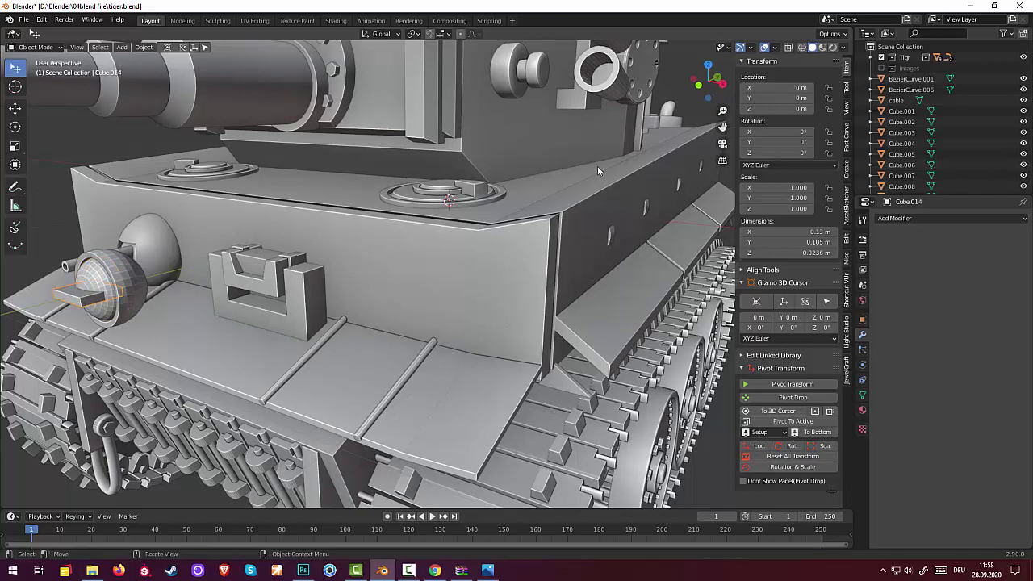
# - Carve the slot with a Fast Carve Boolean Difference targeting Sphere.002, removing the slab
pyautogui.click(848, 145)
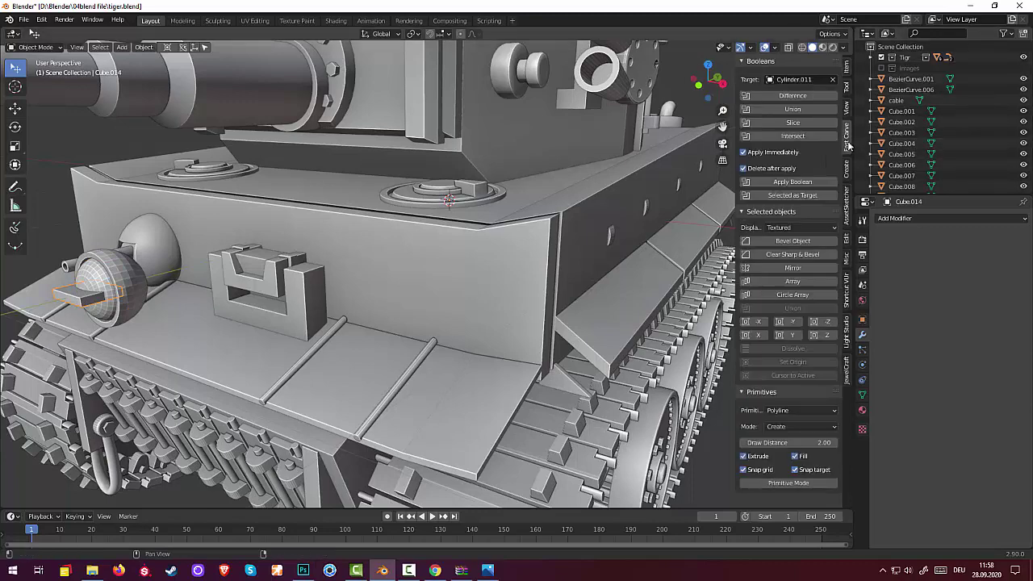
pyautogui.click(834, 80)
pyautogui.click(833, 79)
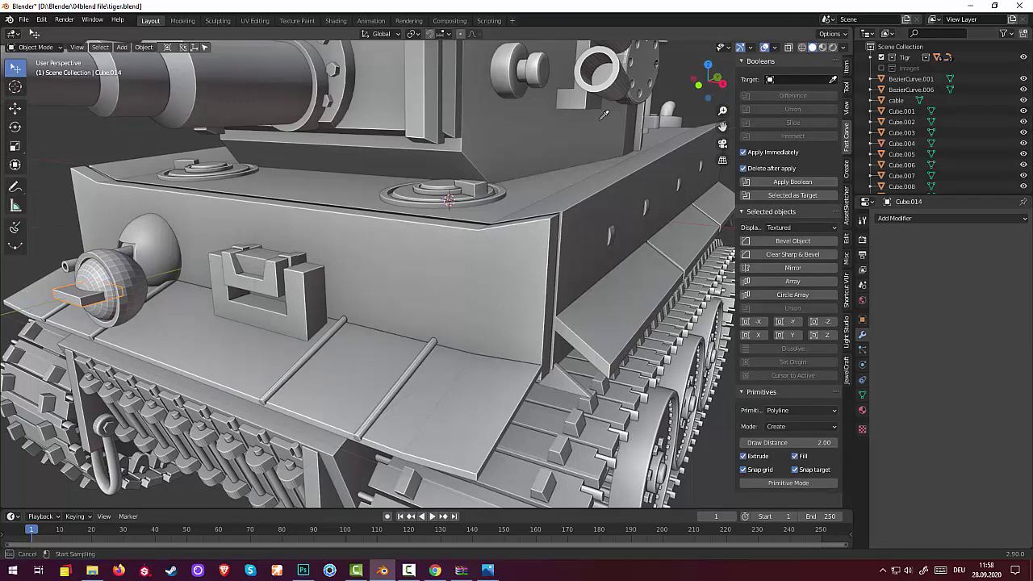
pyautogui.click(103, 270)
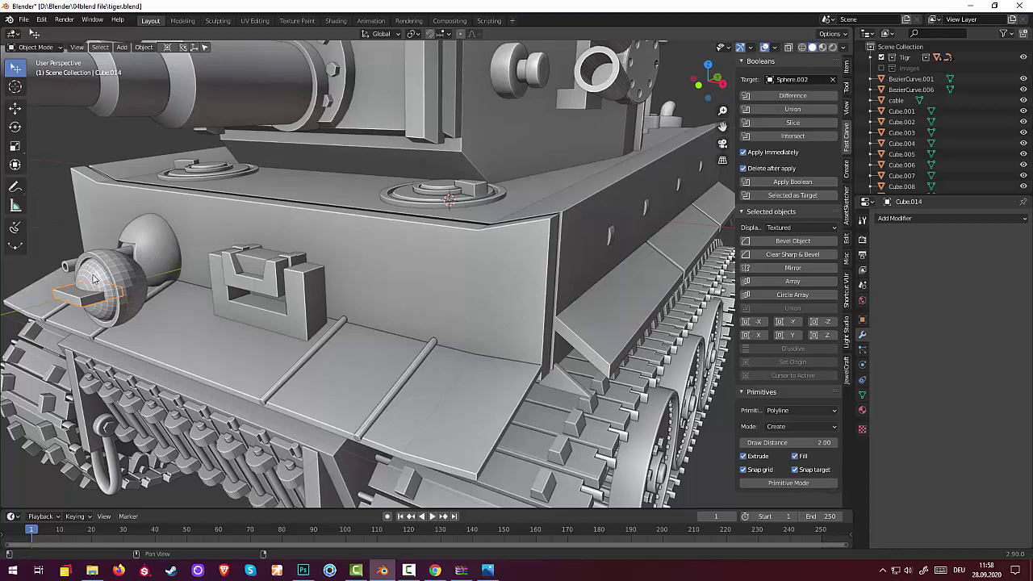
pyautogui.click(791, 97)
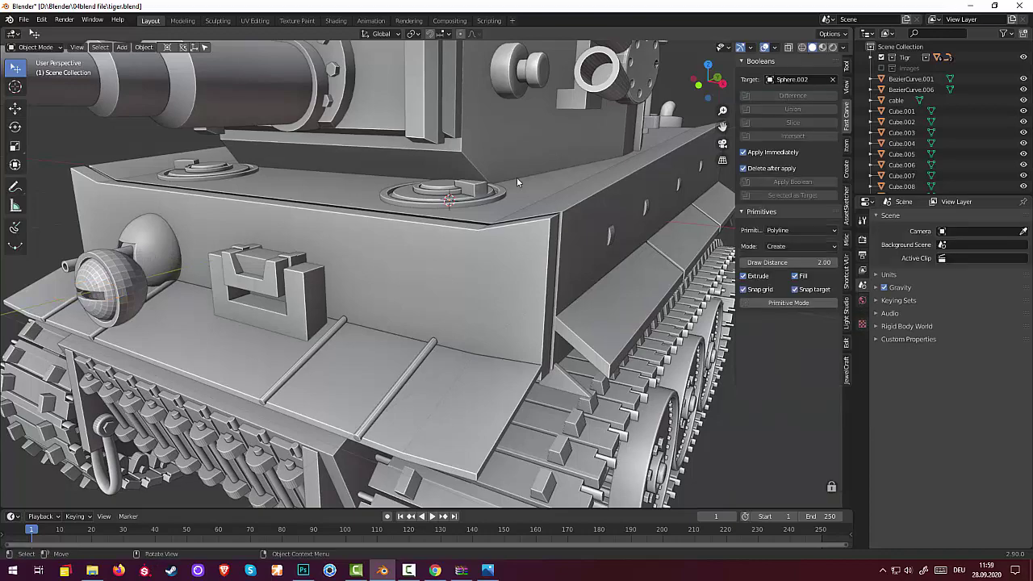
pyautogui.moveTo(243, 251); pyautogui.dragTo(389, 245, button='middle')
pyautogui.scroll(-6, 271, 247)
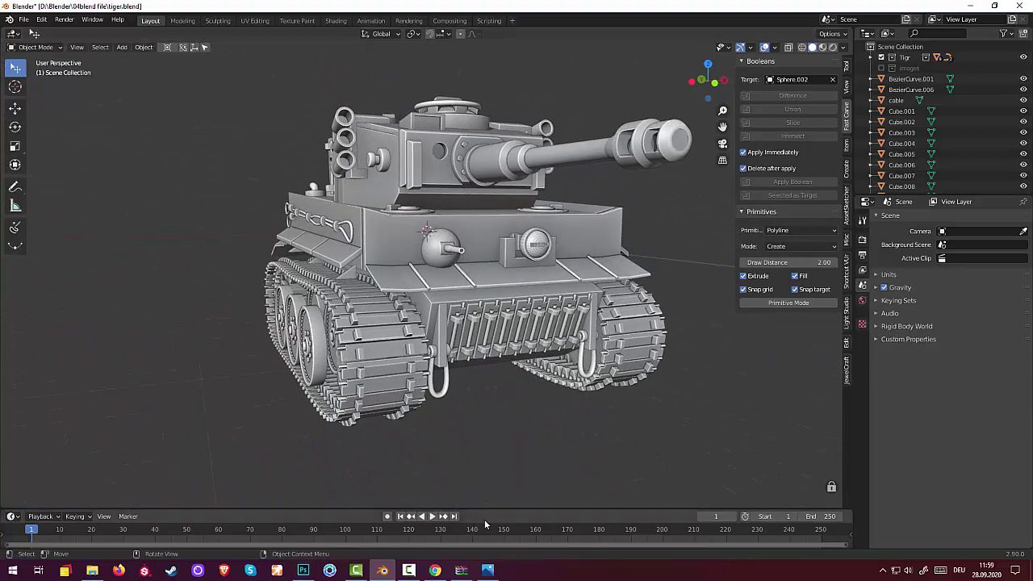
pyautogui.click(487, 571)
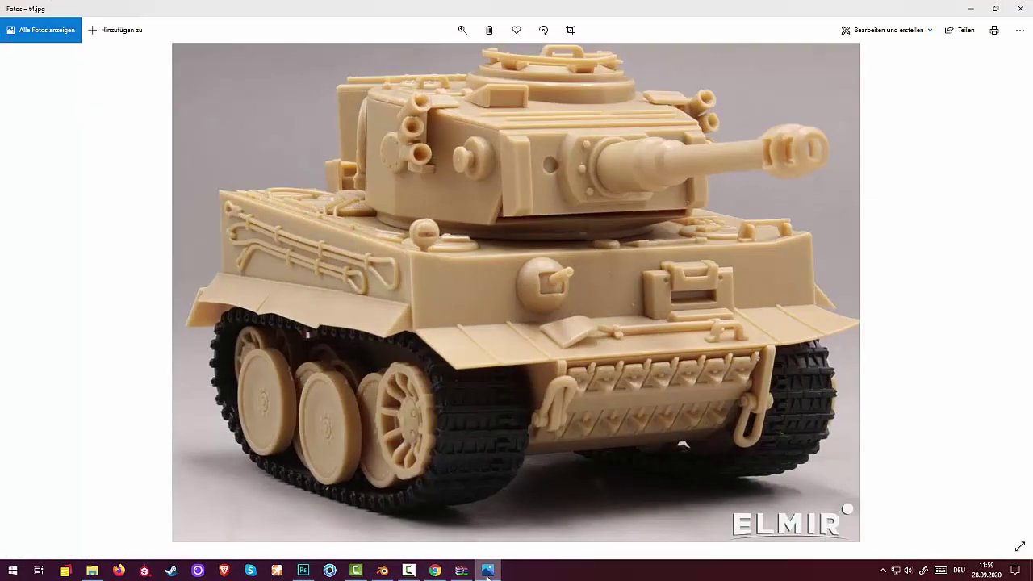
pyautogui.click(487, 572)
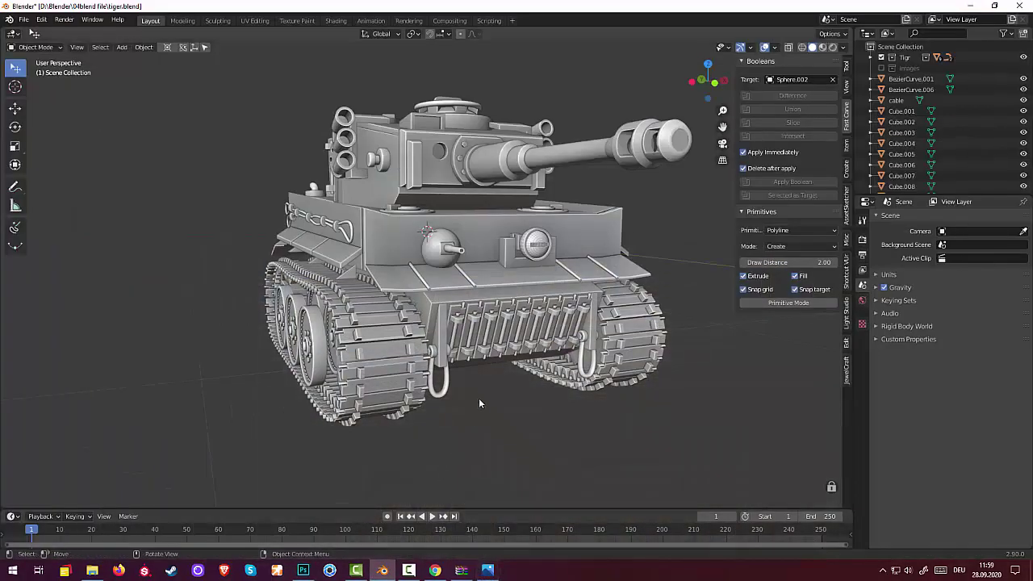
# - Add a new cylinder and shrink it to a tiny size
pyautogui.moveTo(479, 398)
pyautogui.mouseDown(button='middle')
pyautogui.moveTo(475, 240)
pyautogui.moveTo(476, 286)
pyautogui.mouseUp(button='middle')
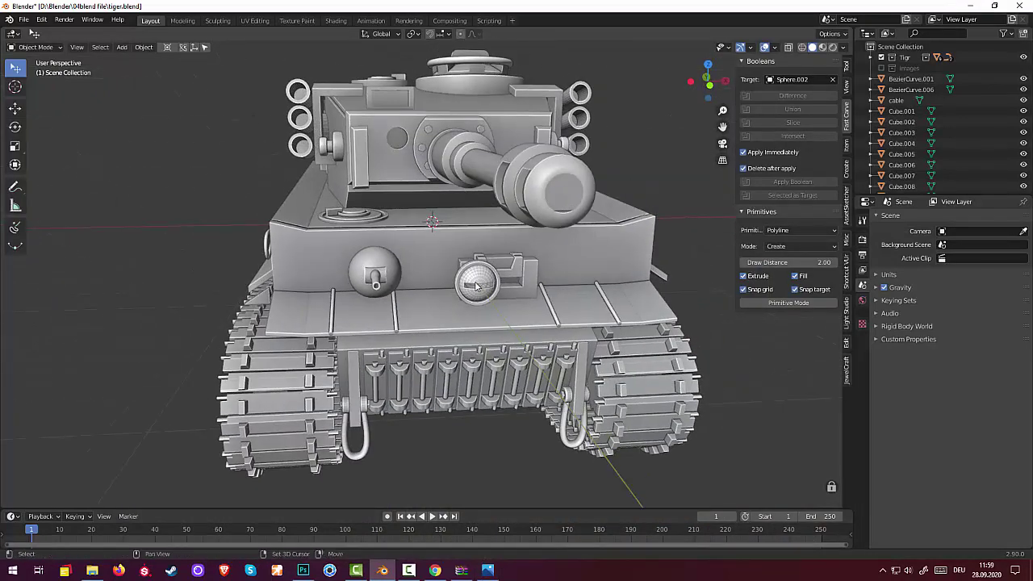
pyautogui.press('q')
pyautogui.click(680, 113)
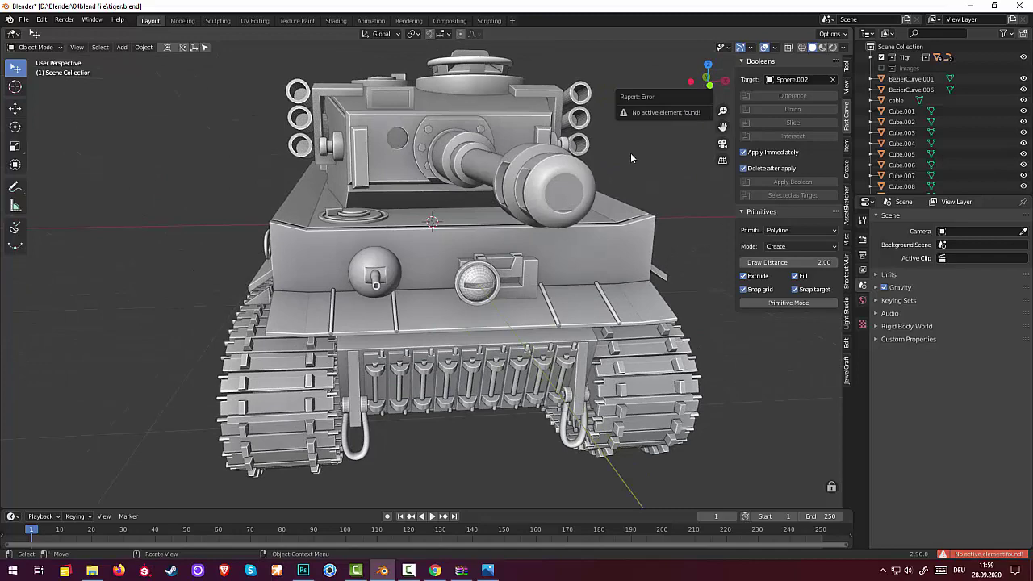
pyautogui.hotkey('shift', 'a')
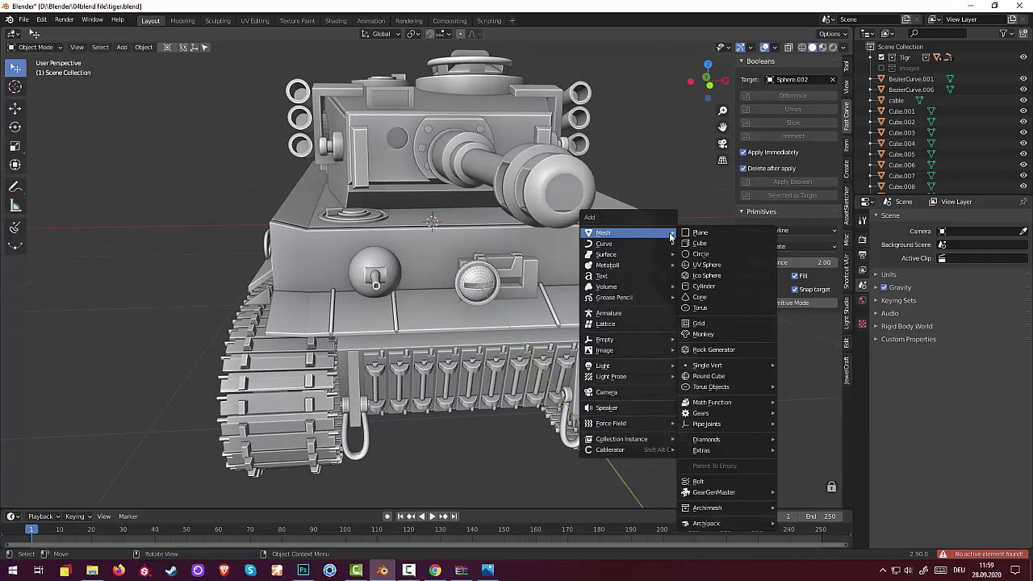
pyautogui.click(705, 286)
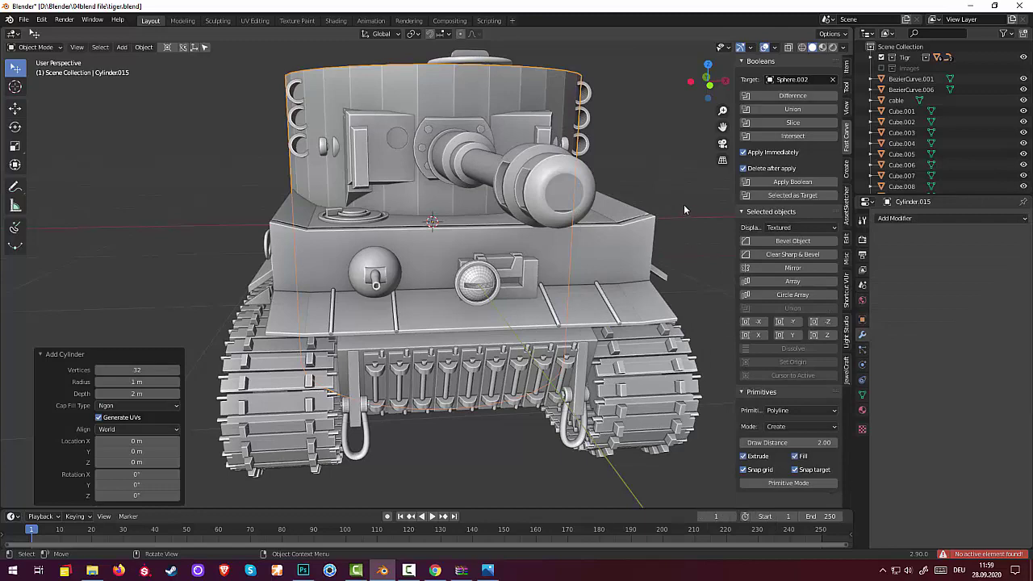
pyautogui.press('s')
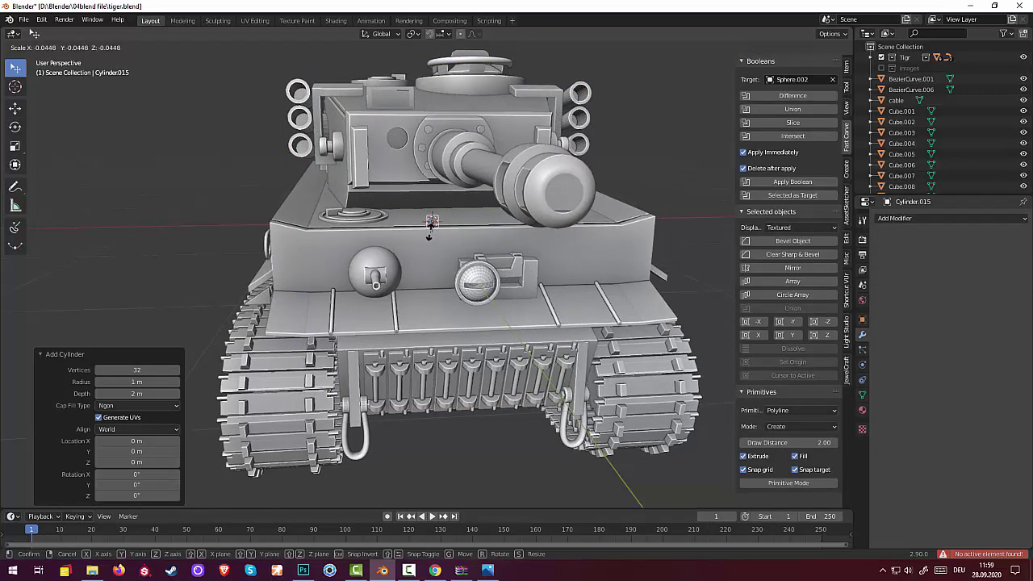
pyautogui.click(430, 230)
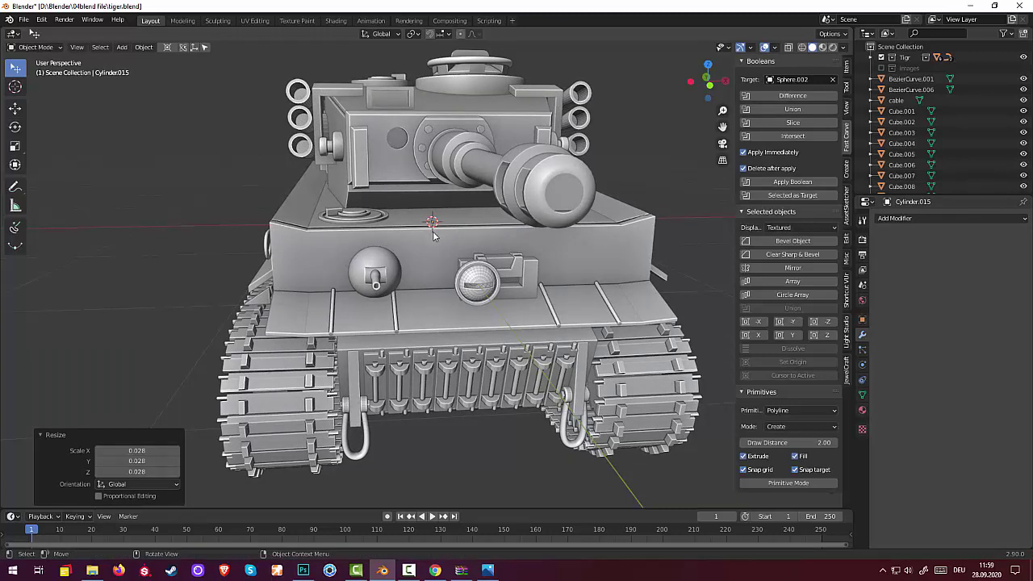
# - Stretch the cylinder to 3.317 along Z into a tall stem
pyautogui.press('s')
pyautogui.press('z')
pyautogui.click(457, 253)
pyautogui.moveTo(457, 252); pyautogui.dragTo(466, 228, button='middle')
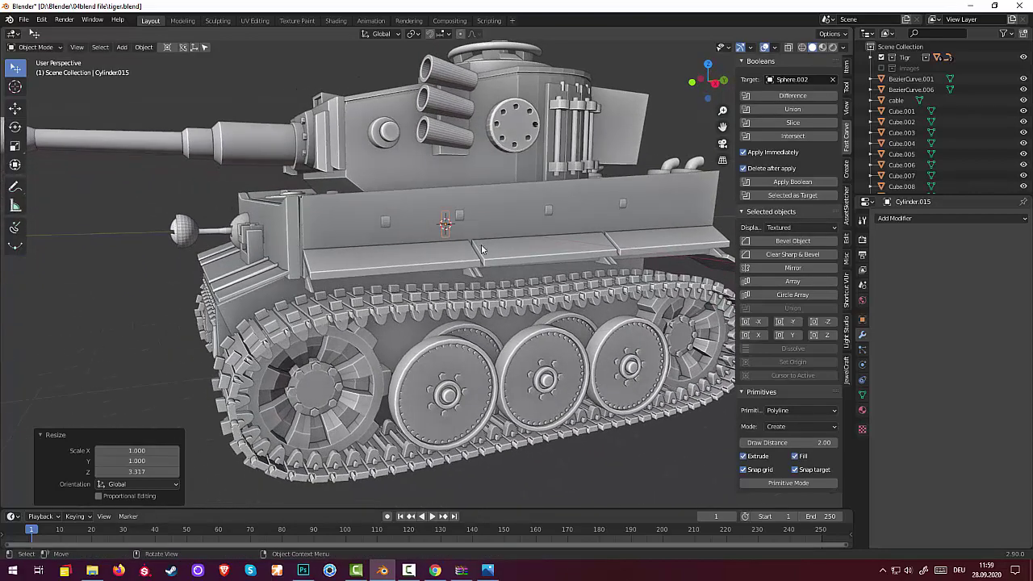
# - Move the periscope along Y to the hull front at -1.7343 m and lower it 0.107 m
pyautogui.press('g')
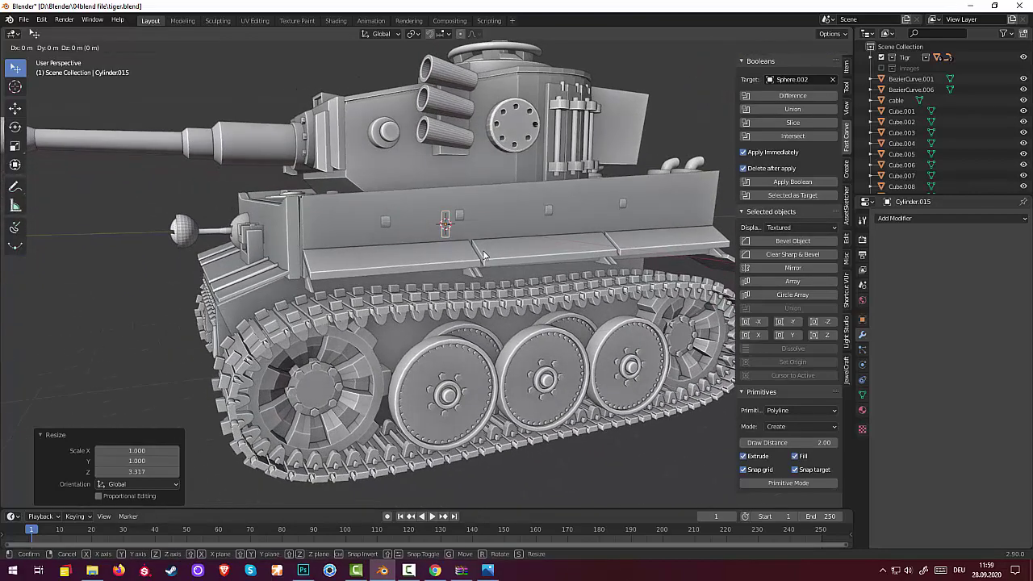
pyautogui.press('y')
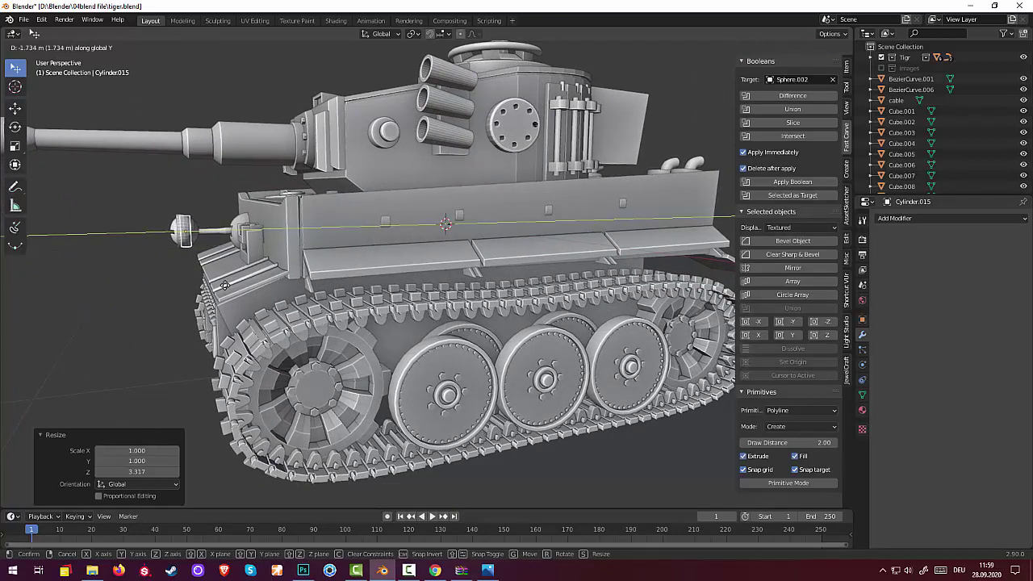
pyautogui.click(225, 285)
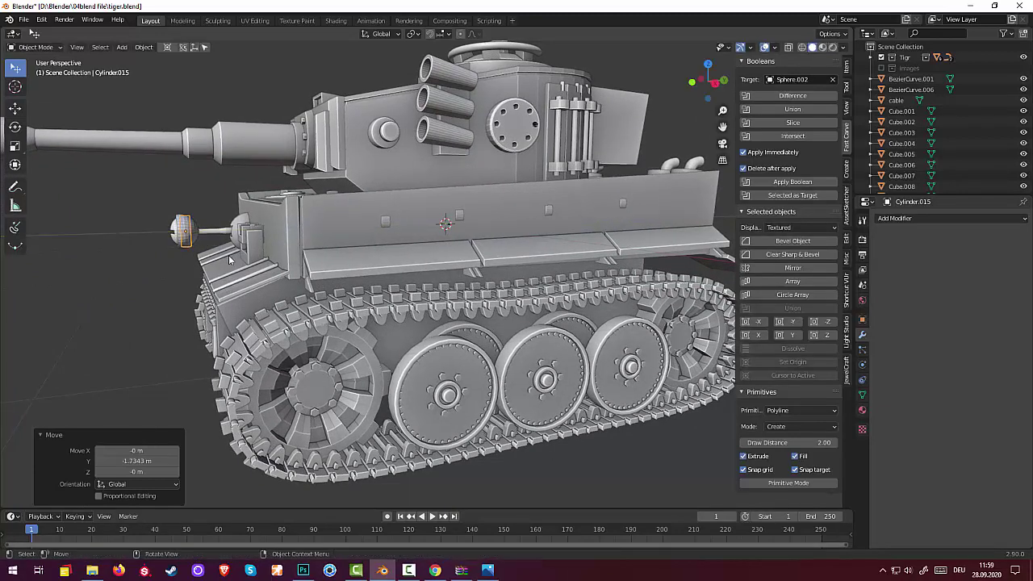
pyautogui.press('g')
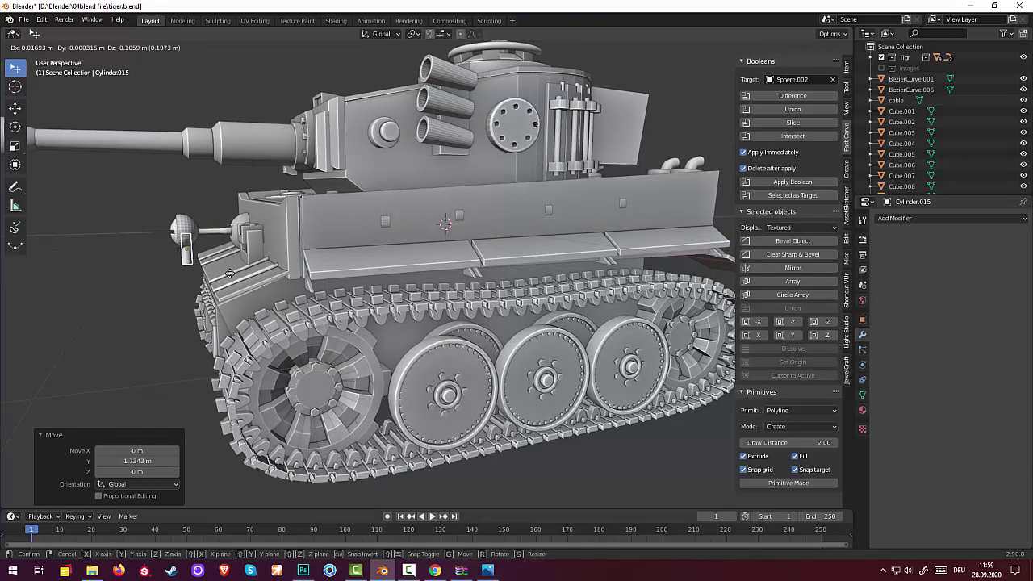
pyautogui.press('z')
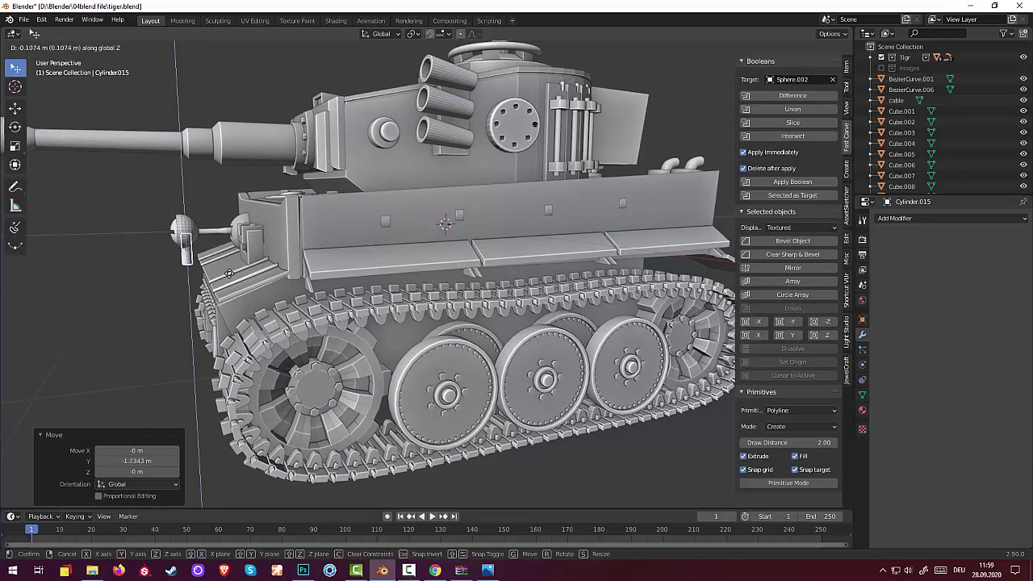
pyautogui.click(230, 272)
pyautogui.moveTo(263, 255); pyautogui.dragTo(348, 245, button='middle')
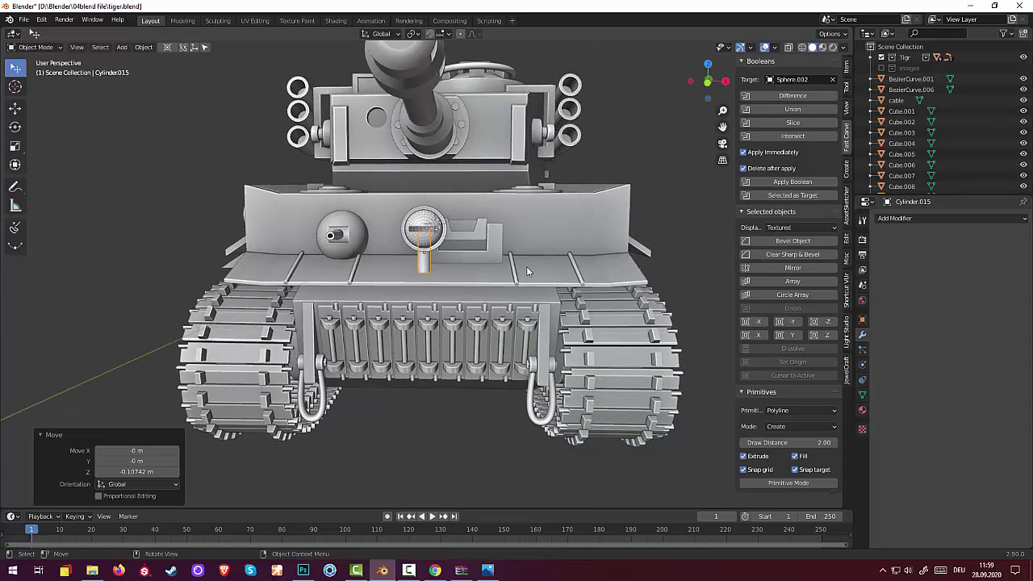
# - Scale the periscope stem uniformly to 0.801 and check the sphere and cylinder selection
pyautogui.press('s')
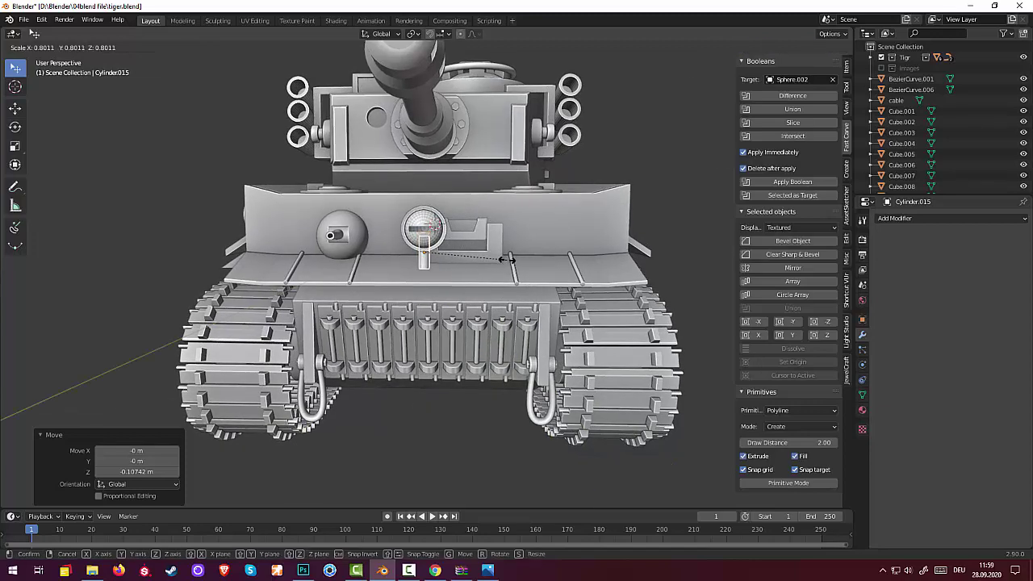
pyautogui.click(507, 259)
pyautogui.moveTo(529, 256); pyautogui.dragTo(419, 276, button='middle')
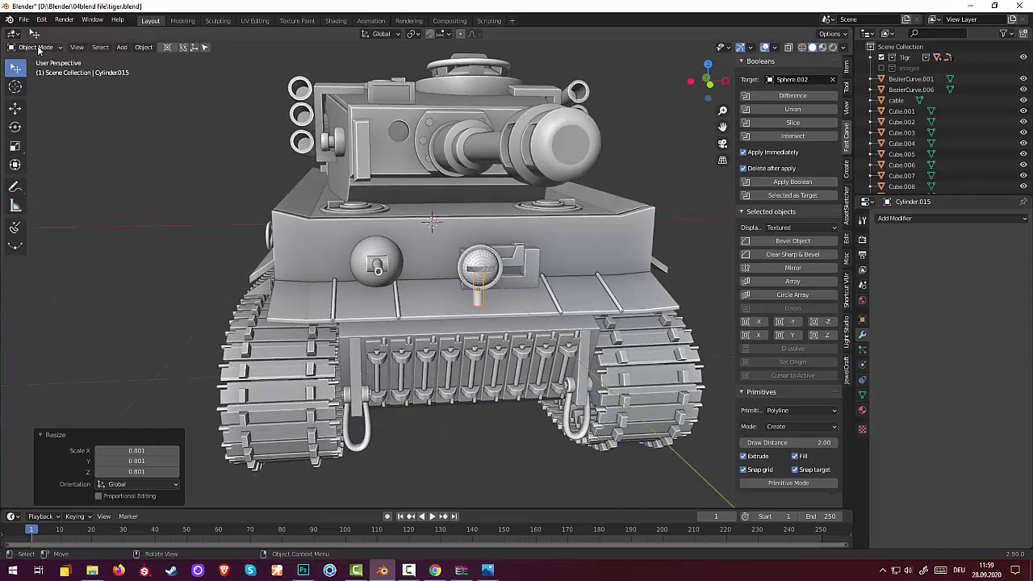
pyautogui.click(486, 266)
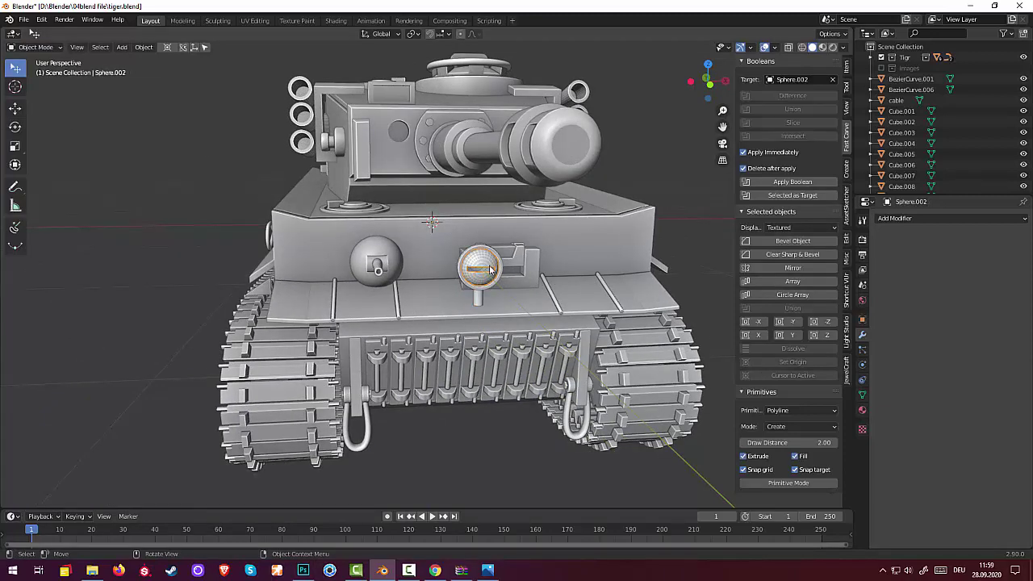
pyautogui.click(478, 301)
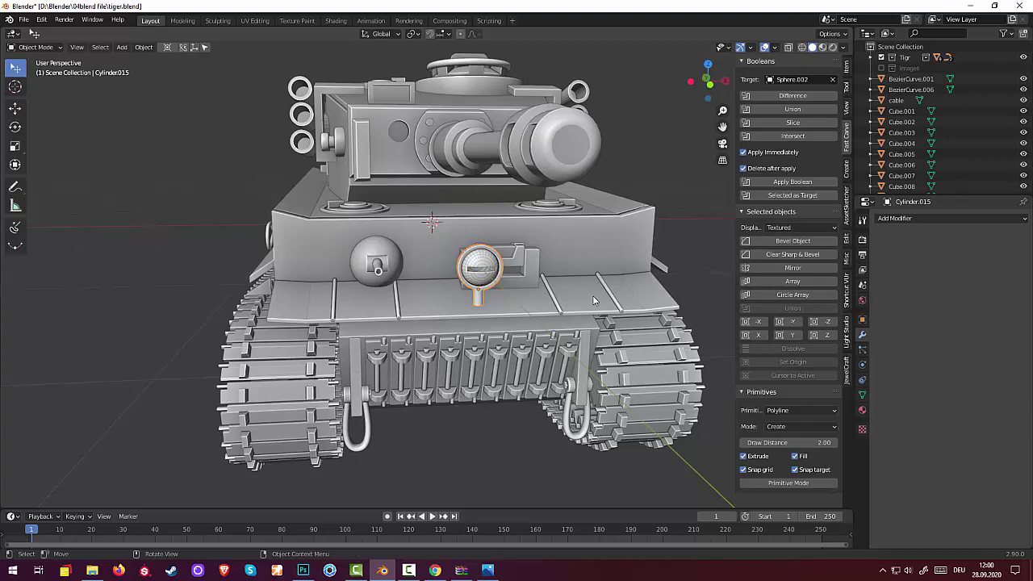
# - In front orthographic view, place the periscope at the turret's front left
pyautogui.press('KP_1')
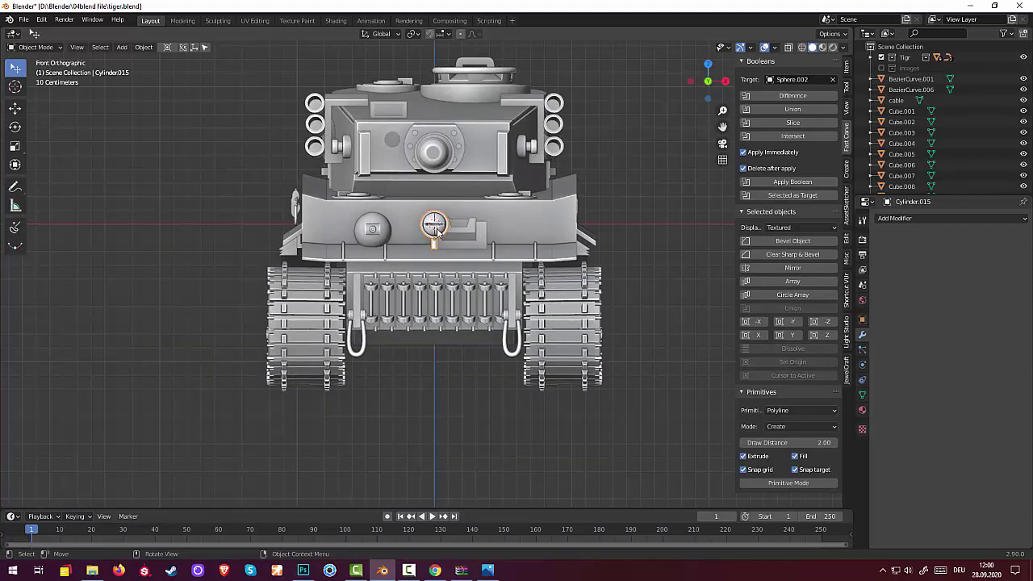
pyautogui.press('g')
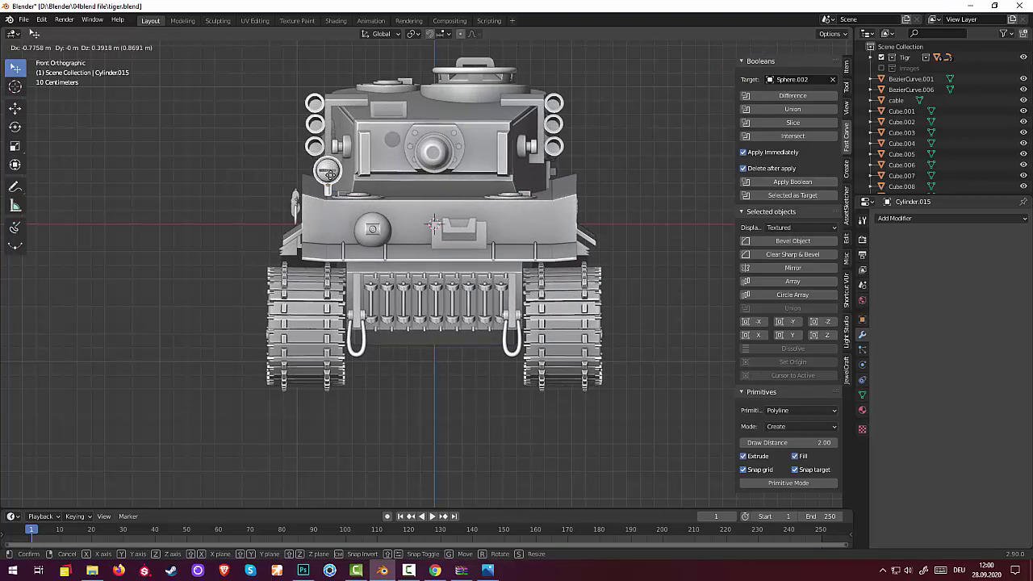
pyautogui.click(323, 178)
pyautogui.moveTo(360, 192); pyautogui.dragTo(622, 234, button='middle')
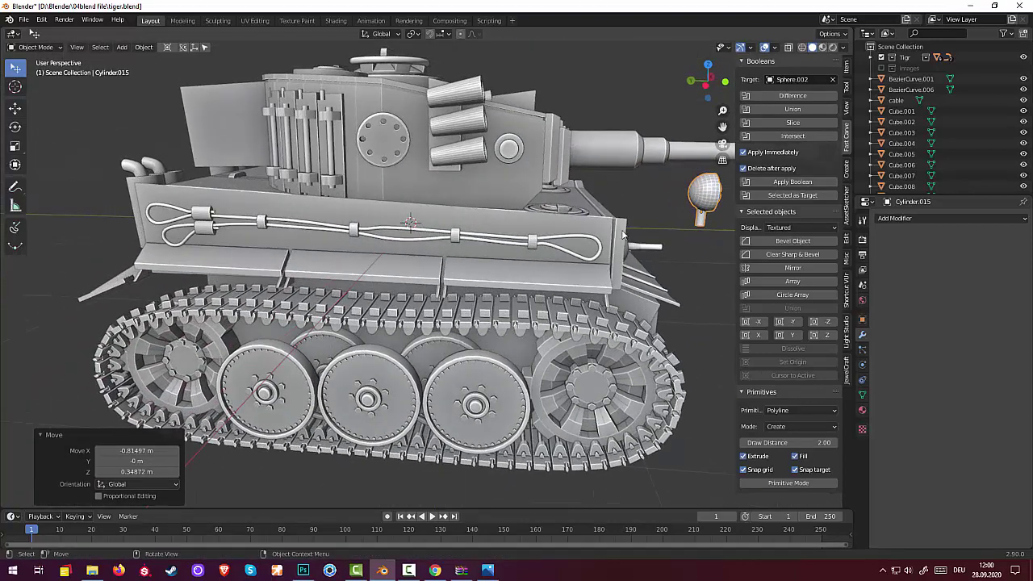
pyautogui.scroll(-4, 686, 239)
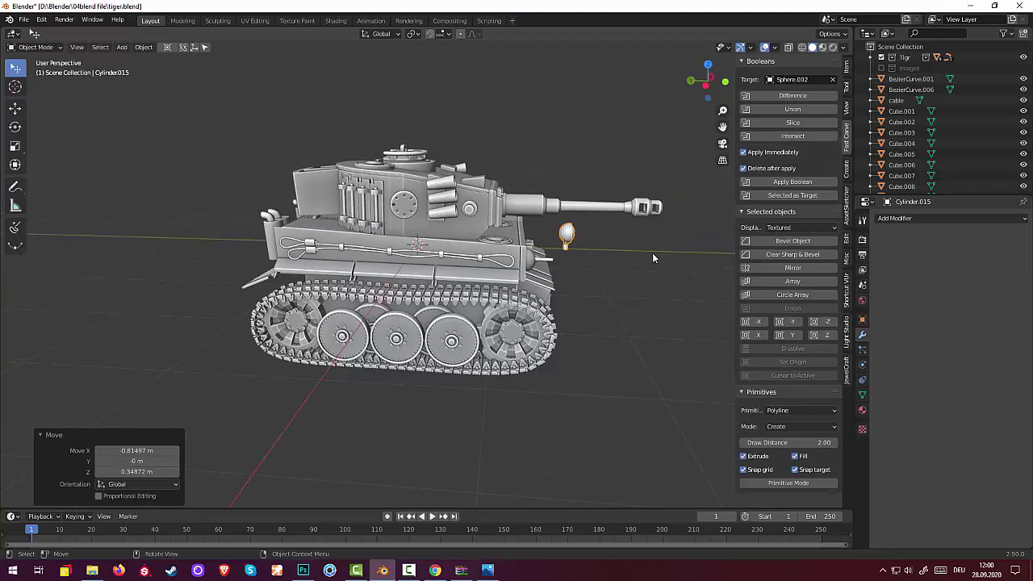
# - Push the periscope back along Y against the turret
pyautogui.press('g')
pyautogui.press('y')
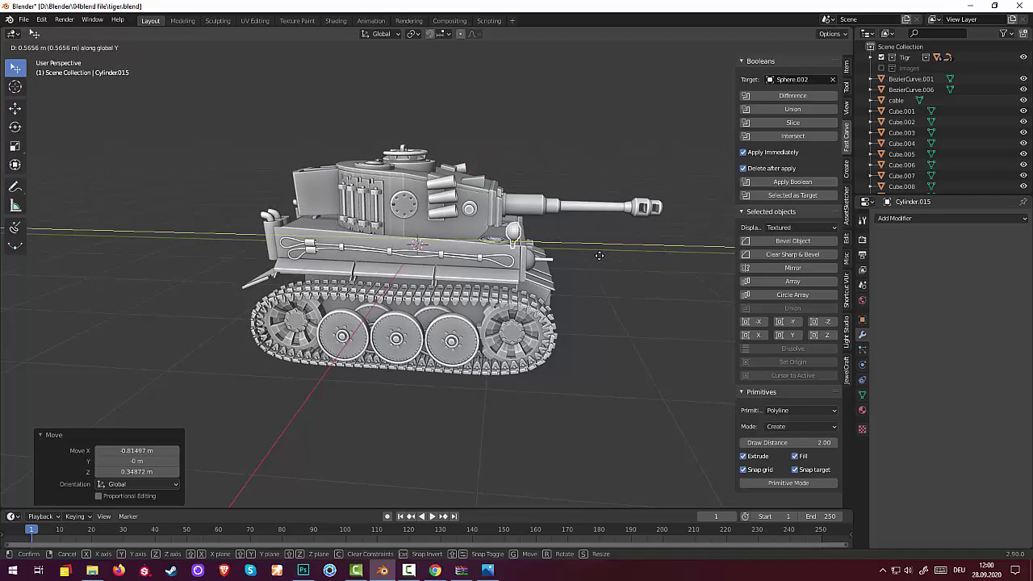
pyautogui.click(605, 257)
pyautogui.moveTo(607, 257); pyautogui.dragTo(503, 247, button='middle')
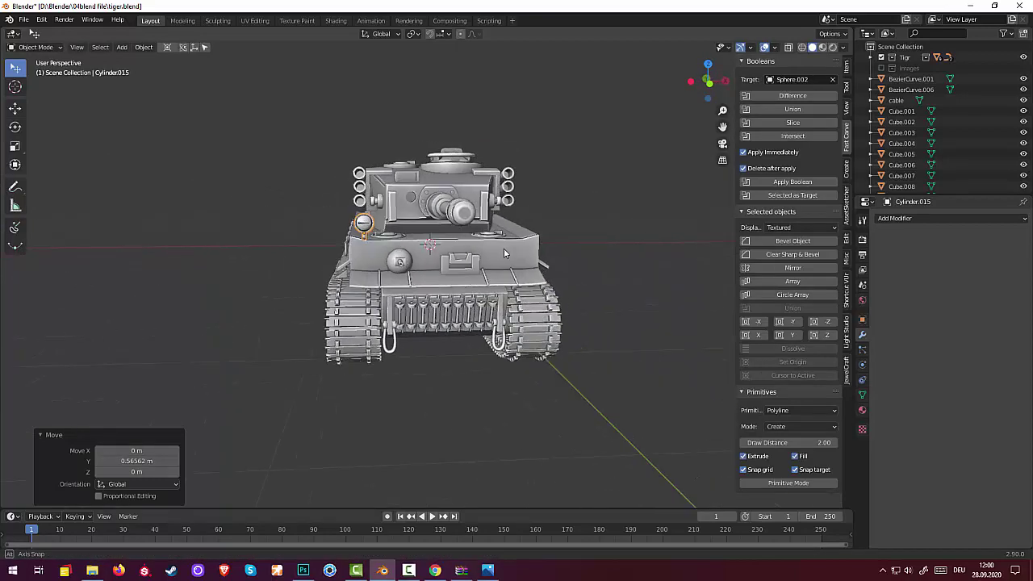
pyautogui.scroll(1, 427, 218)
pyautogui.scroll(2, 353, 219)
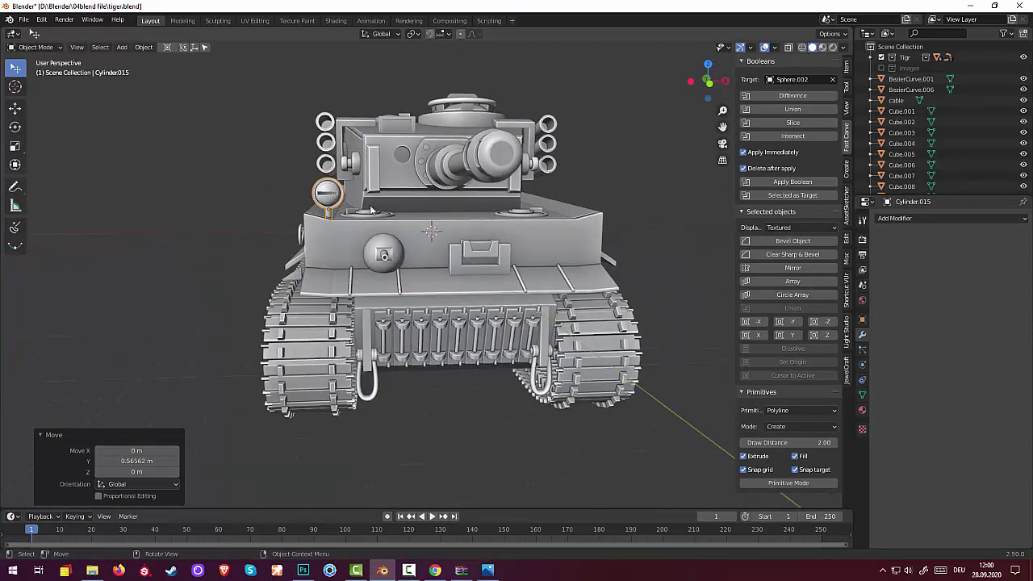
# - Shrink the periscope to 0.809, lower it slightly along Z, and clear the selection
pyautogui.press('s')
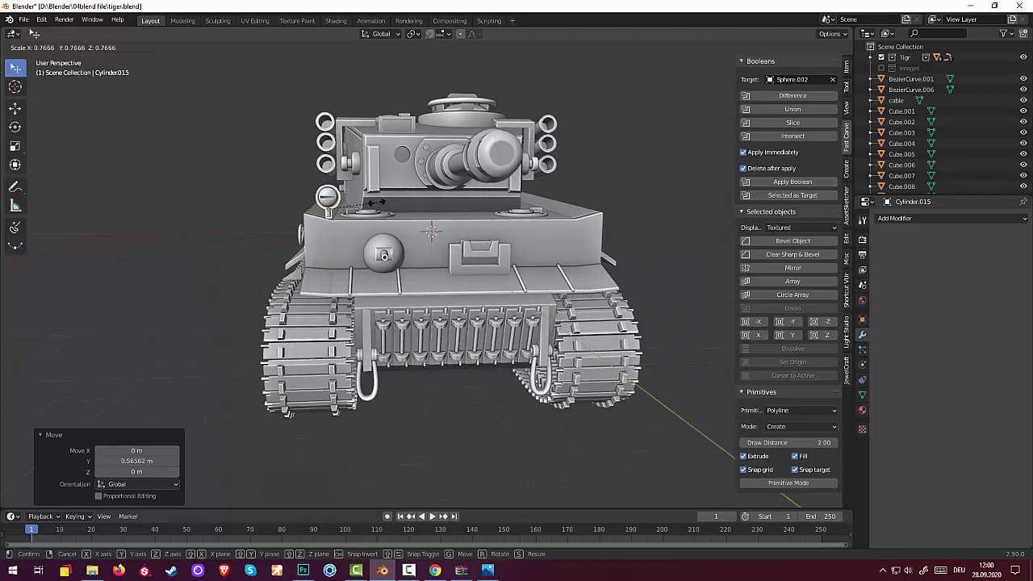
pyautogui.click(381, 207)
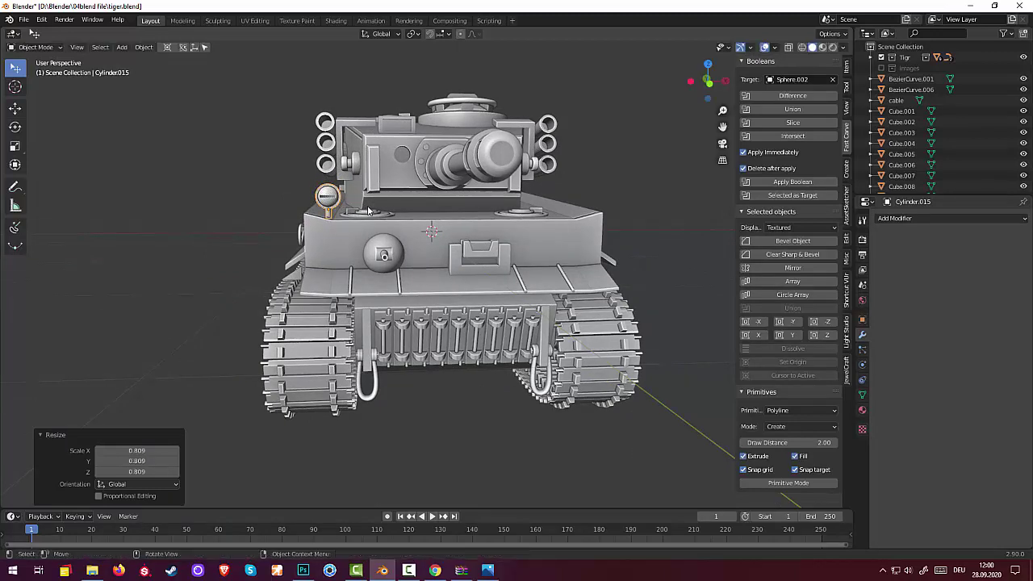
pyautogui.press('g')
pyautogui.press('z')
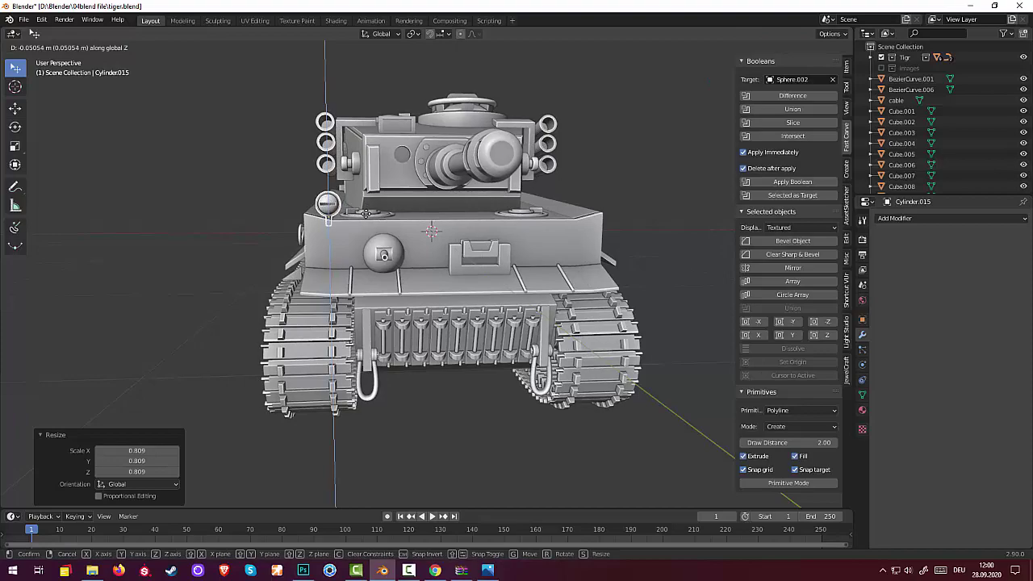
pyautogui.click(365, 208)
pyautogui.click(641, 271)
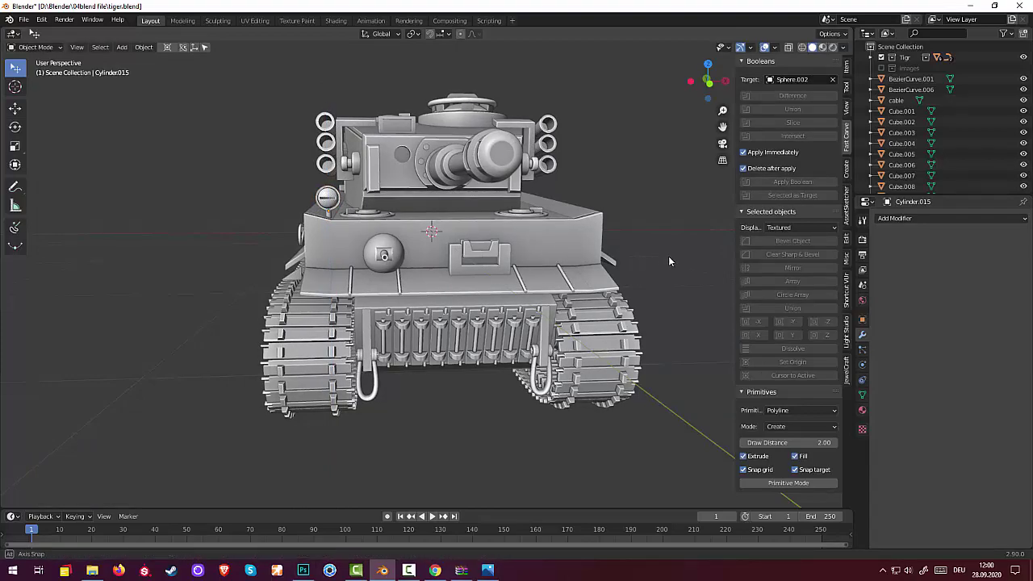
pyautogui.moveTo(669, 255)
pyautogui.mouseDown(button='middle')
pyautogui.moveTo(649, 268)
pyautogui.moveTo(584, 264)
pyautogui.moveTo(687, 260)
pyautogui.moveTo(673, 271)
pyautogui.moveTo(662, 257)
pyautogui.moveTo(668, 264)
pyautogui.moveTo(641, 272)
pyautogui.moveTo(602, 271)
pyautogui.moveTo(622, 288)
pyautogui.mouseUp(button='middle')
pyautogui.scroll(-2, 602, 272)
pyautogui.scroll(2, 603, 266)
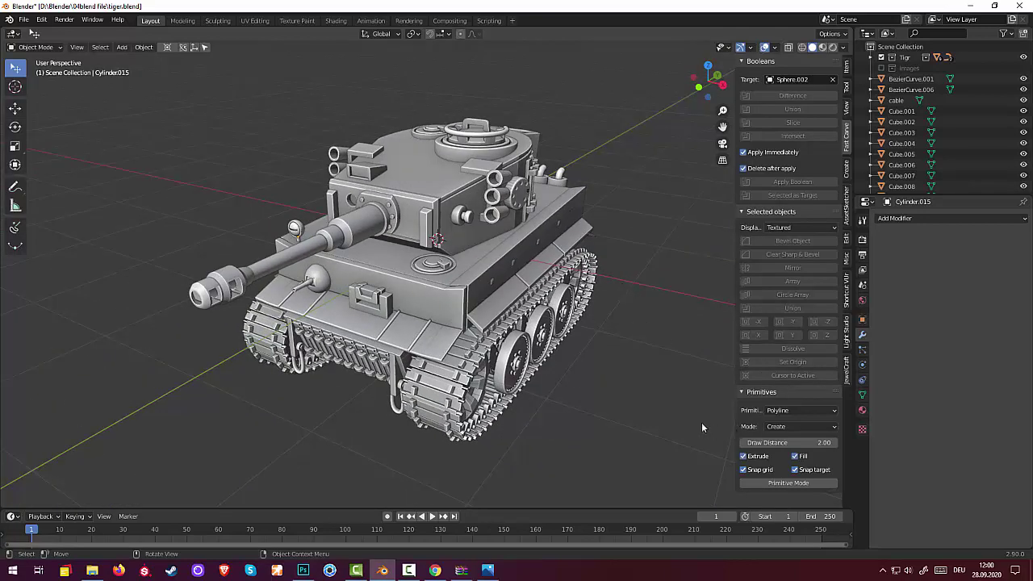
pyautogui.scroll(1, 600, 376)
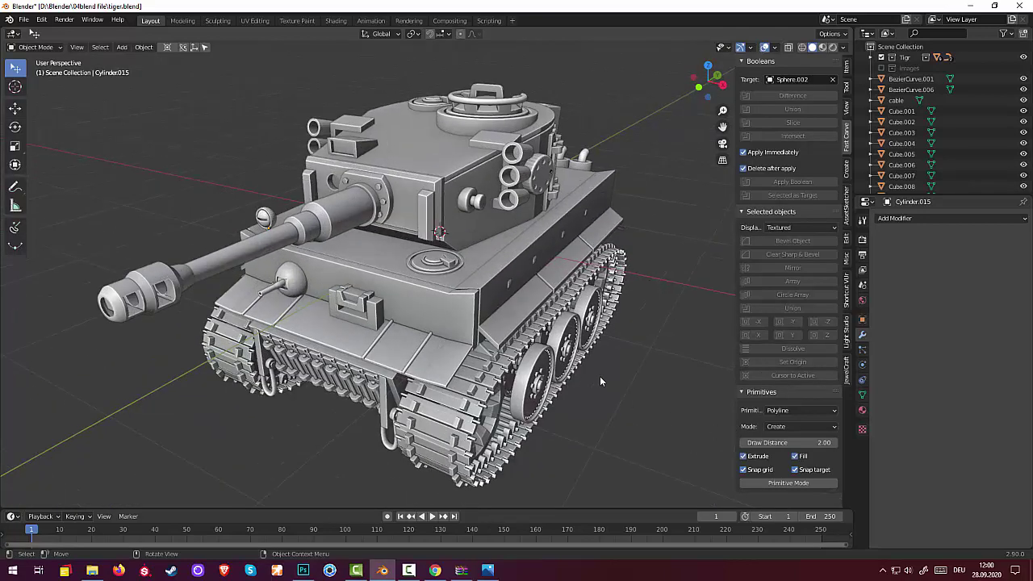